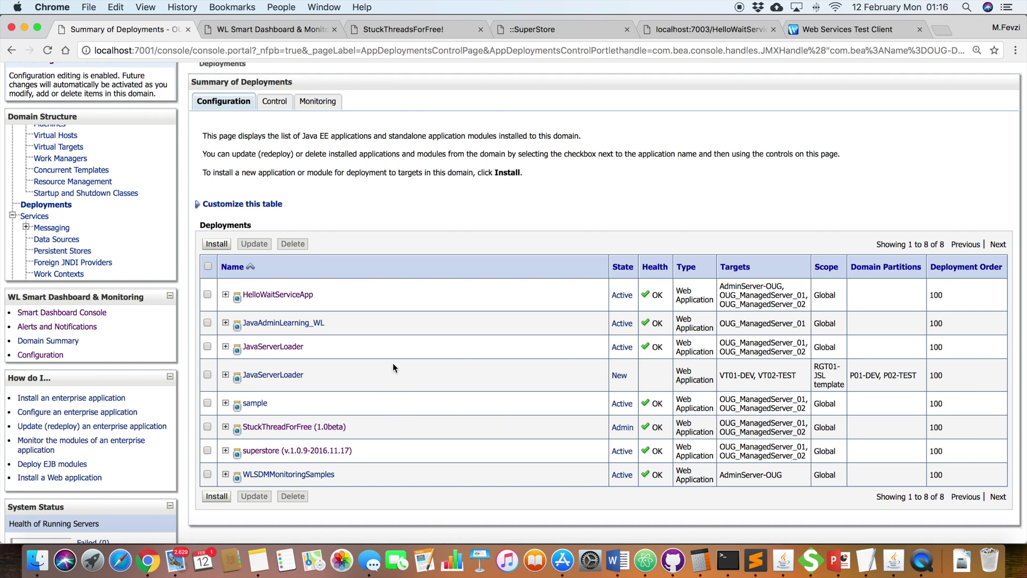
Step: Point out the superstore deployment's name, then return to the top of the console page
{"action": "left_click_drag", "start_coordinate": [362, 448], "coordinate": [242, 442]}
{"action": "left_click", "coordinate": [363, 457]}
{"action": "scroll", "coordinate": [362, 455], "scroll_direction": "up", "scroll_amount": 2}
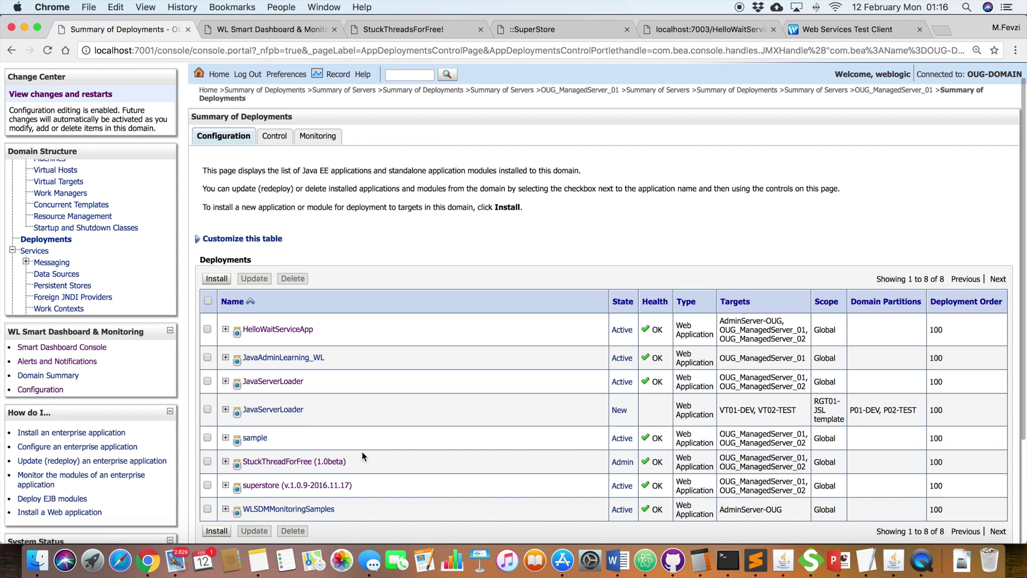
{"action": "scroll", "coordinate": [363, 456], "scroll_direction": "up", "scroll_amount": 1}
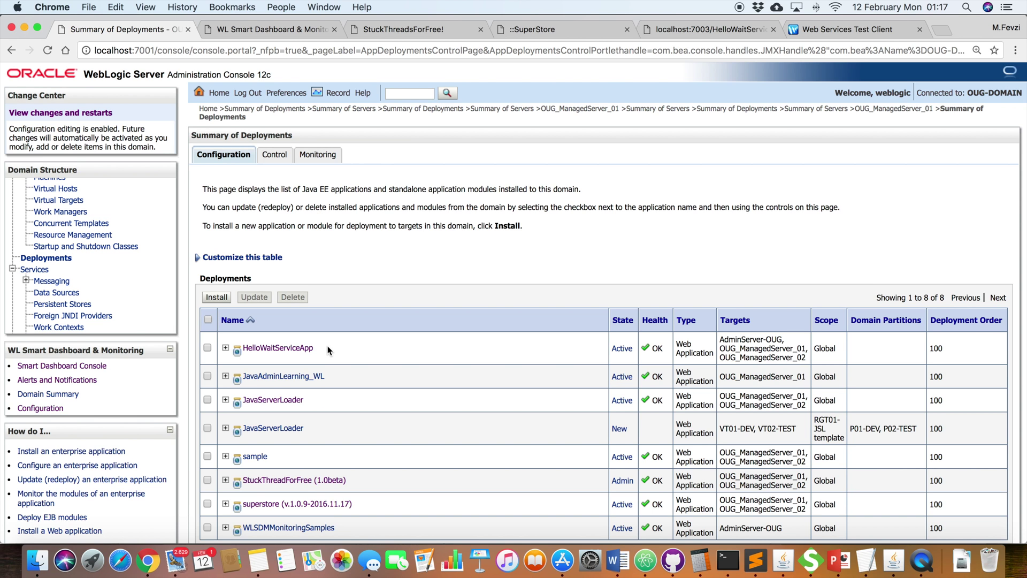
{"action": "scroll", "coordinate": [108, 207], "scroll_direction": "up", "scroll_amount": 3}
{"action": "scroll", "coordinate": [108, 207], "scroll_direction": "up", "scroll_amount": 2}
Step: Open the settings for OUG_ManagedServer_01 from the domain's server list
{"action": "left_click", "coordinate": [48, 187]}
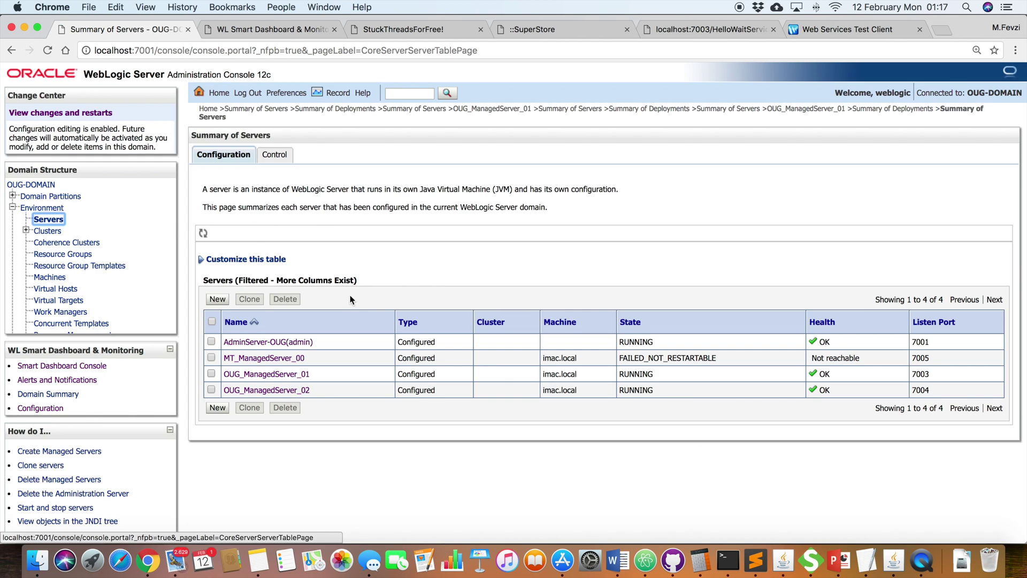
{"action": "left_click_drag", "start_coordinate": [313, 379], "coordinate": [230, 376]}
{"action": "left_click", "coordinate": [230, 375]}
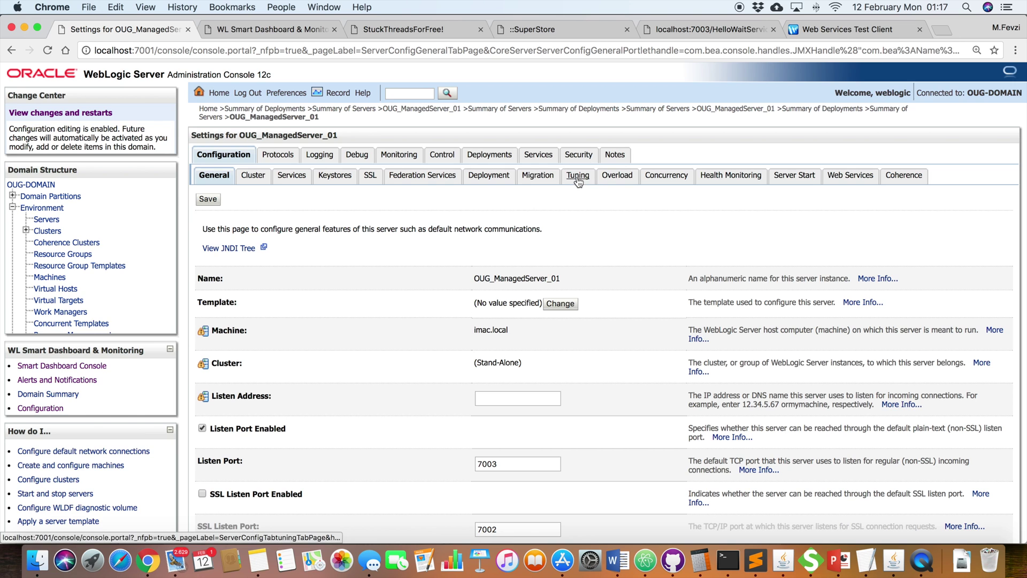
Step: Show the server's Tuning settings: Stuck Thread Max Time 90 and Stuck Thread Timer Interval 90
{"action": "left_click", "coordinate": [578, 179]}
{"action": "scroll", "coordinate": [537, 226], "scroll_direction": "down", "scroll_amount": 1}
{"action": "scroll", "coordinate": [537, 229], "scroll_direction": "down", "scroll_amount": 5}
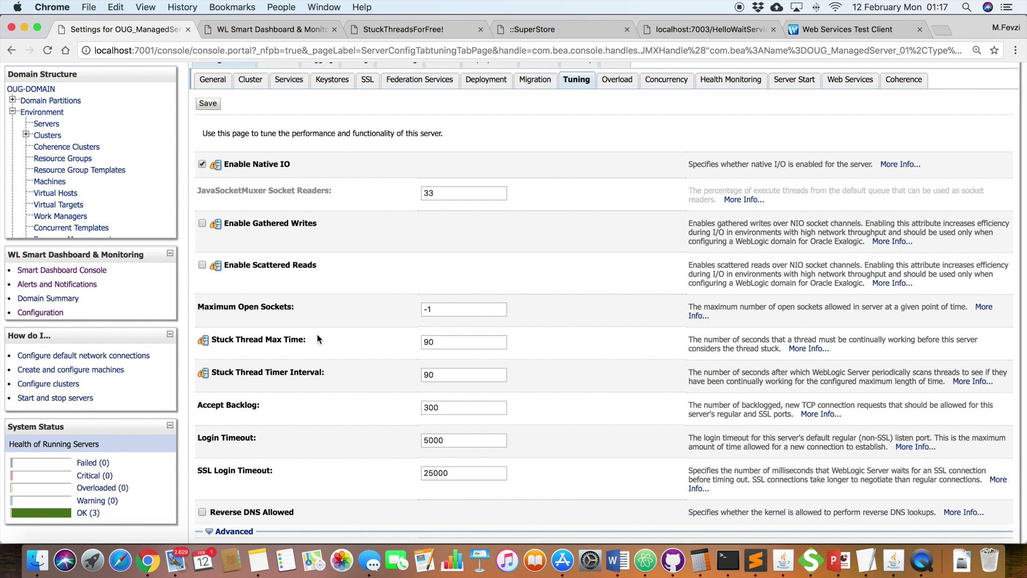
{"action": "left_click_drag", "start_coordinate": [315, 340], "coordinate": [216, 340]}
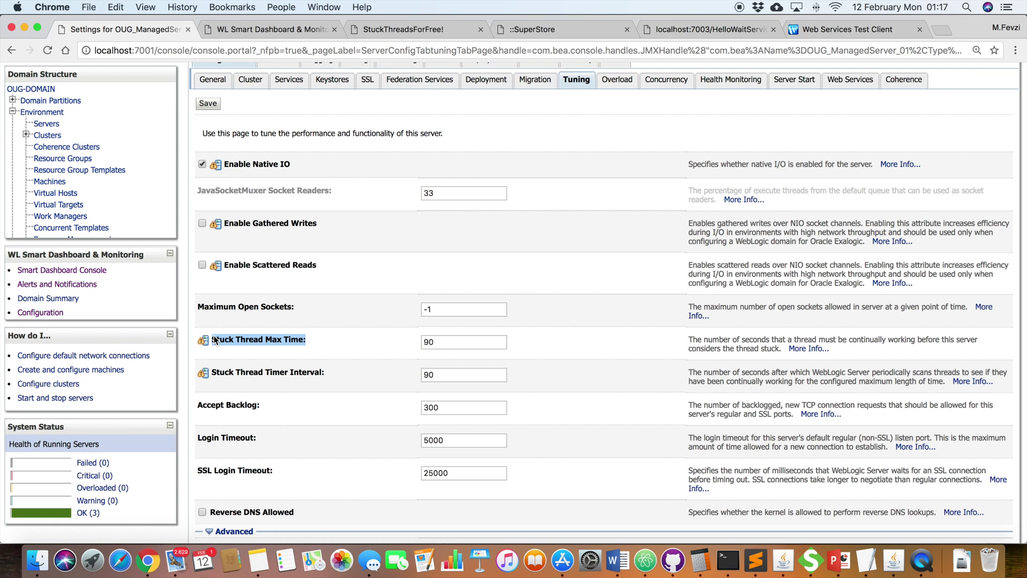
{"action": "double_click", "coordinate": [455, 341]}
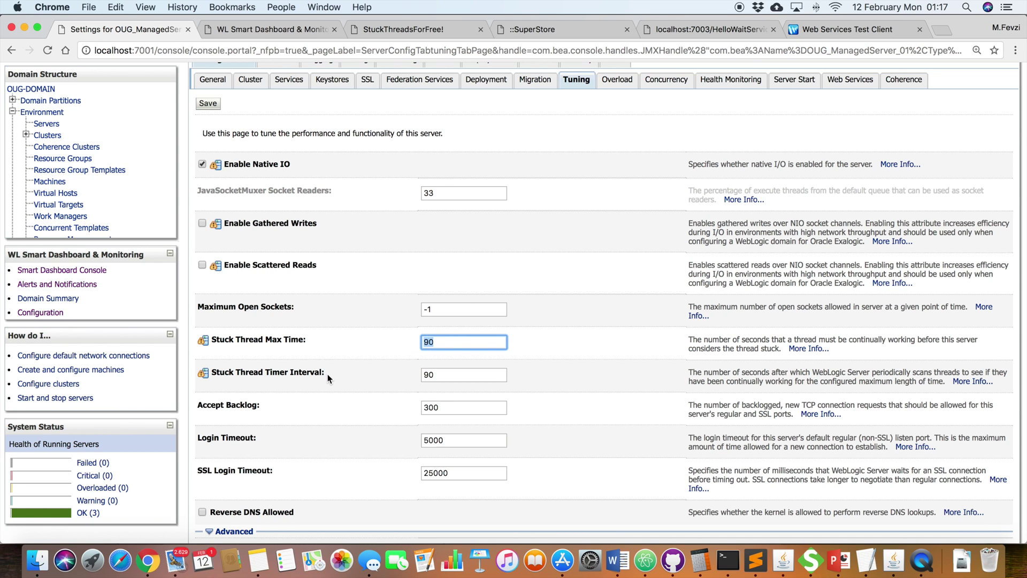
{"action": "double_click", "coordinate": [431, 374]}
{"action": "scroll", "coordinate": [473, 325], "scroll_direction": "up", "scroll_amount": 5}
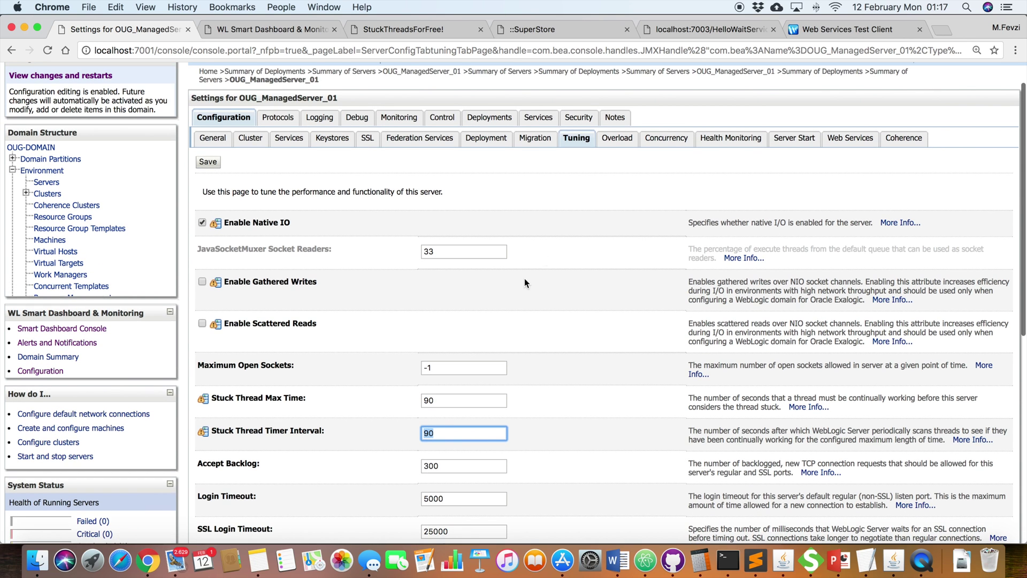
Step: Confirm the Overload Max Stuck Thread Time is 90, then switch to the WLSDM Servers dashboard
{"action": "left_click", "coordinate": [616, 201]}
{"action": "scroll", "coordinate": [514, 238], "scroll_direction": "down", "scroll_amount": 2}
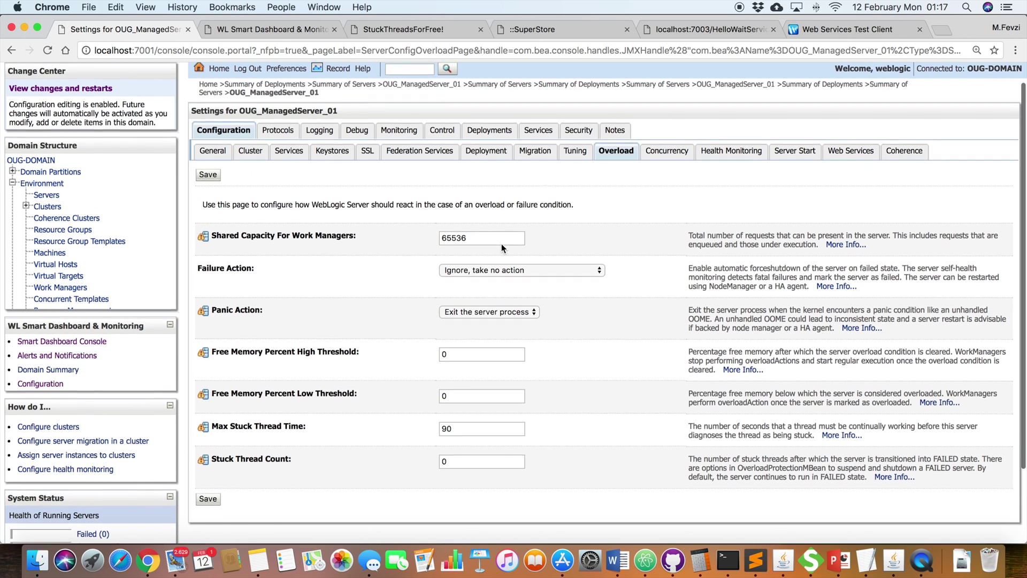
{"action": "left_click_drag", "start_coordinate": [313, 426], "coordinate": [201, 427]}
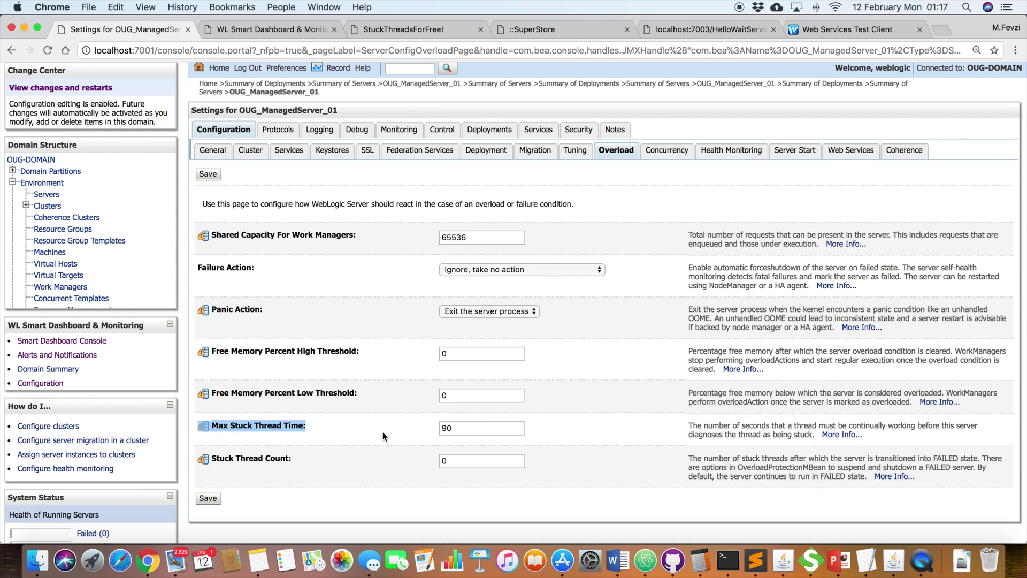
{"action": "left_click", "coordinate": [462, 432]}
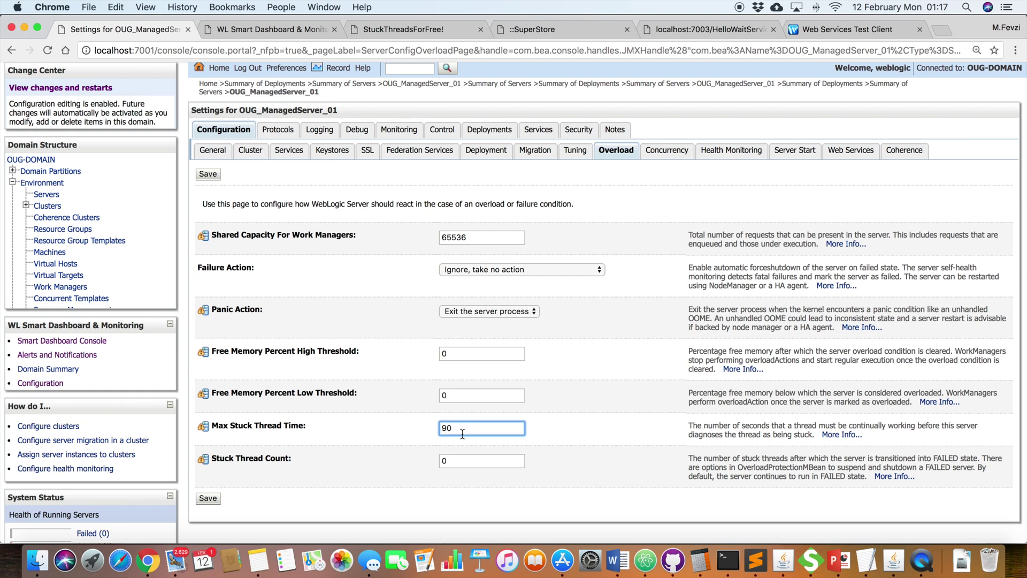
{"action": "left_click", "coordinate": [284, 26]}
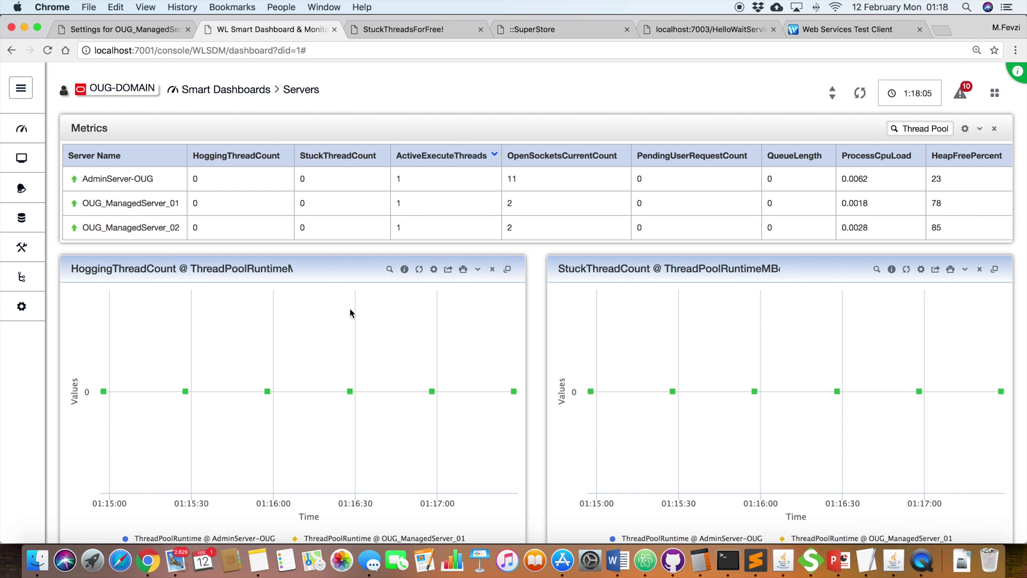
{"action": "double_click", "coordinate": [166, 269]}
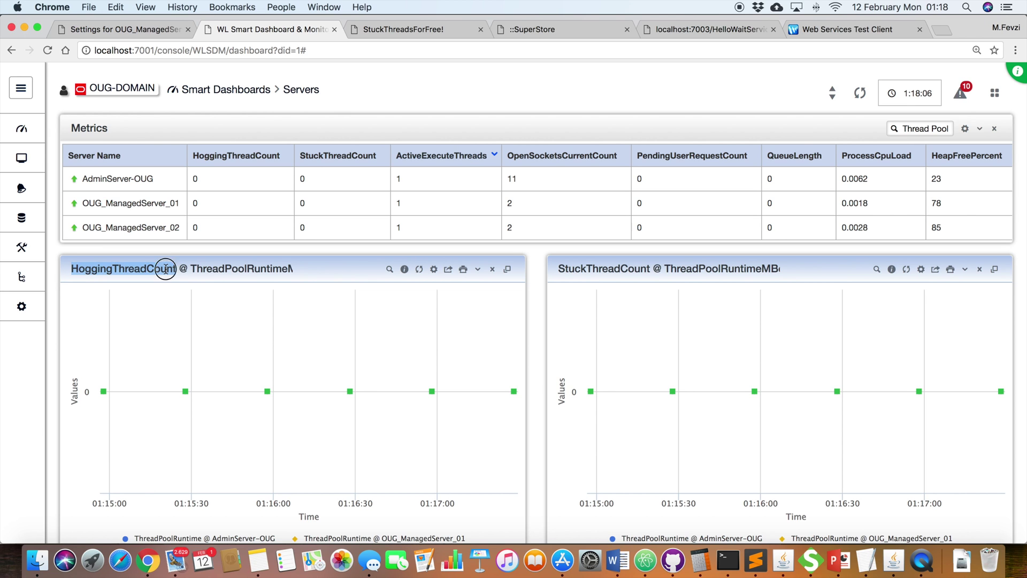
{"action": "double_click", "coordinate": [609, 269]}
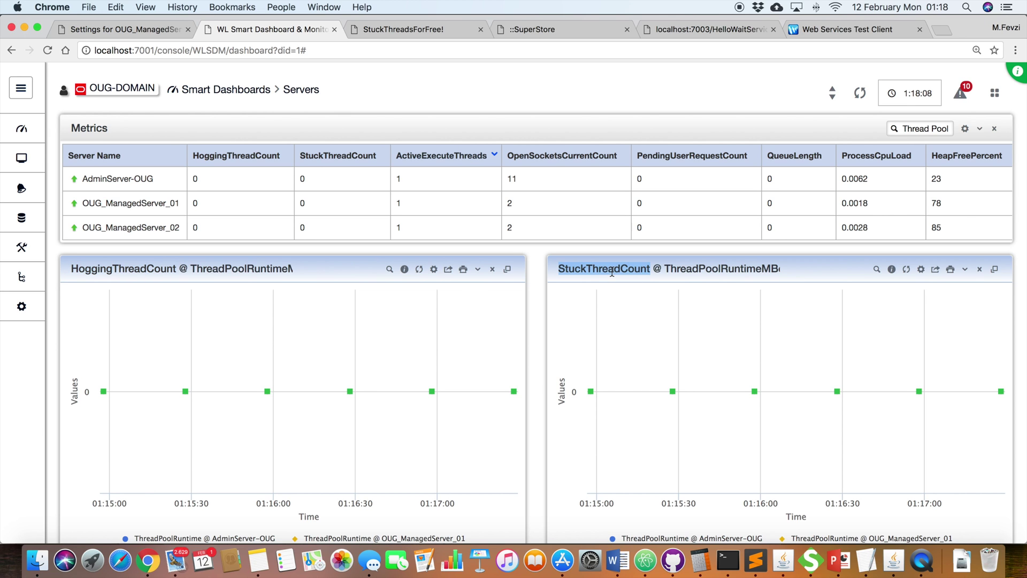
{"action": "left_click", "coordinate": [153, 274]}
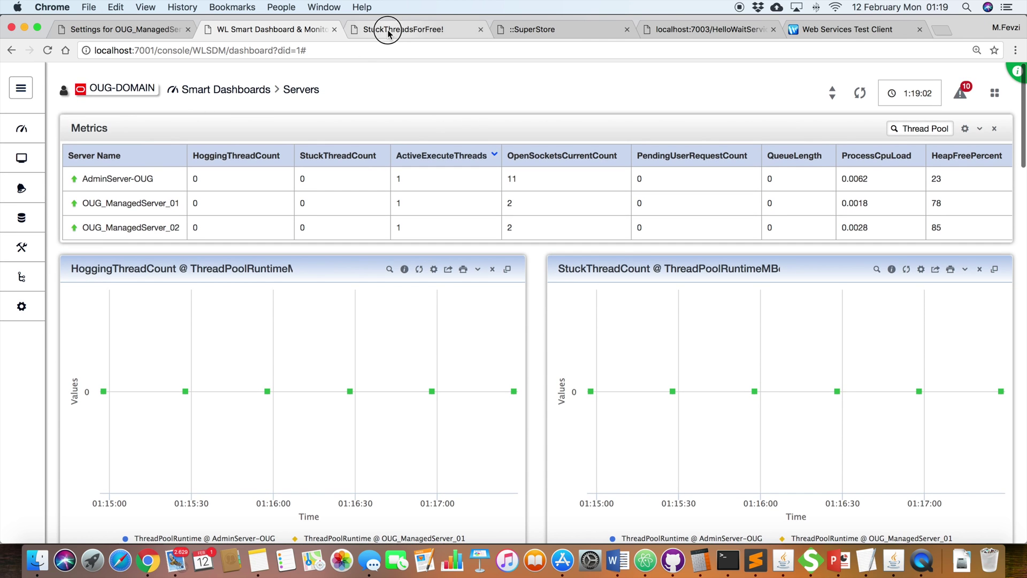
Step: Submit StuckThreadForFree with 3 threads sleeping 110 seconds using Thread.sleep()
{"action": "left_click", "coordinate": [389, 31]}
{"action": "left_click", "coordinate": [152, 126]}
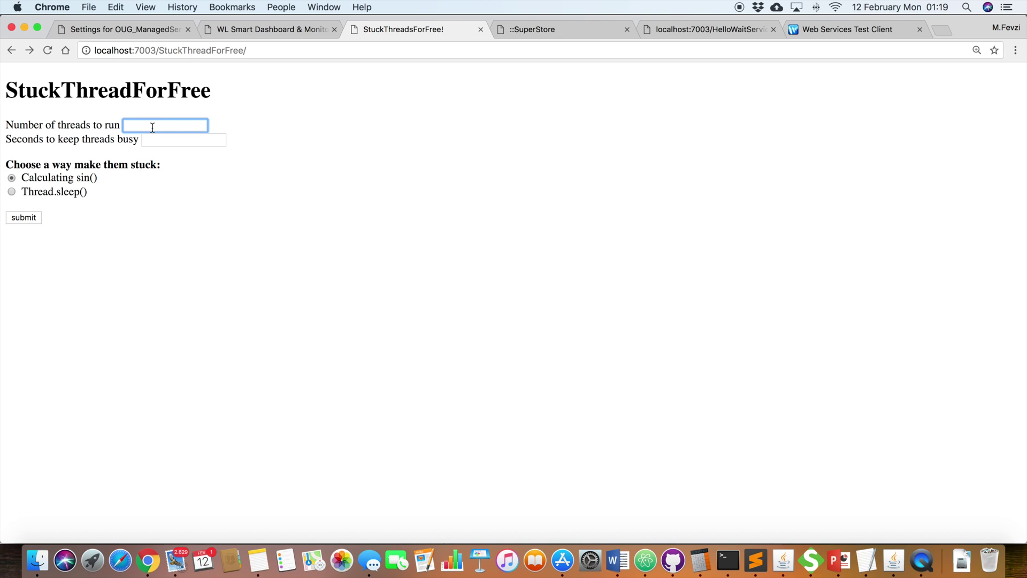
{"action": "type", "text": "3"}
{"action": "left_click", "coordinate": [273, 131]}
{"action": "left_click", "coordinate": [187, 141]}
{"action": "type", "text": "110"}
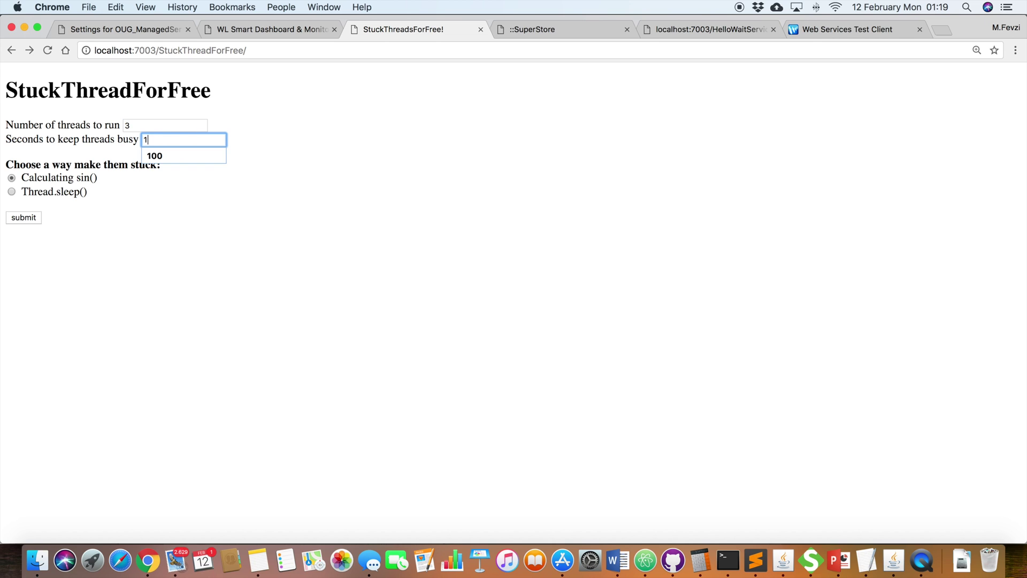
{"action": "left_click", "coordinate": [203, 176]}
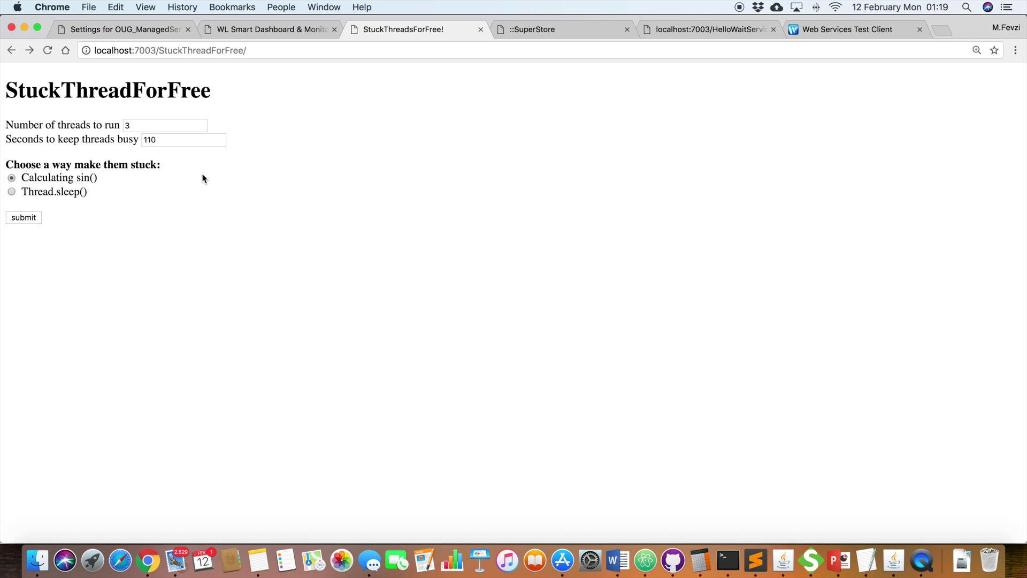
{"action": "left_click", "coordinate": [12, 191]}
{"action": "left_click", "coordinate": [25, 217]}
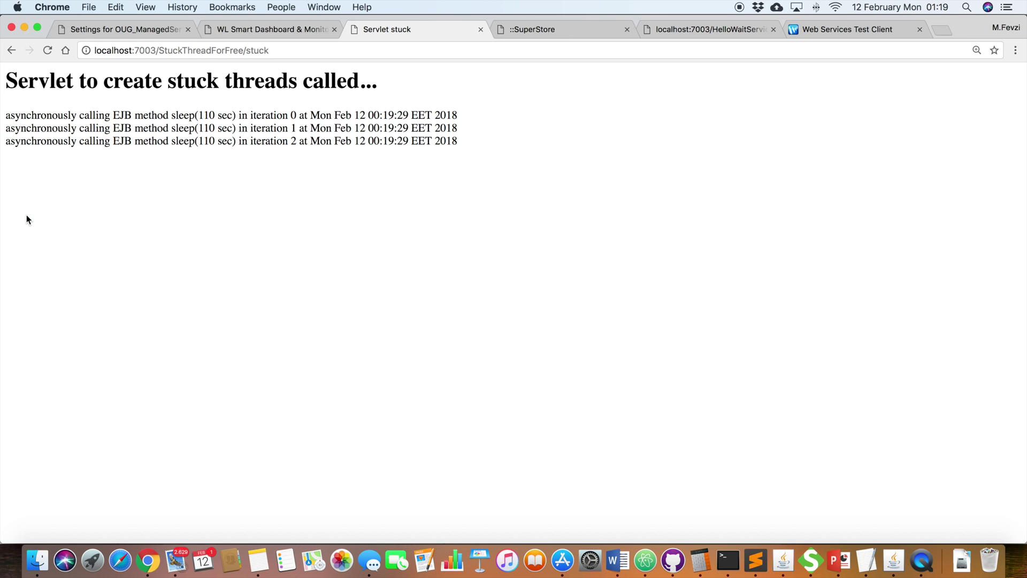
Step: Reload the HoggingThreadCount chart twice until OUG_ManagedServer_01 reaches 3, then open the Thread Pool view
{"action": "left_click", "coordinate": [309, 29]}
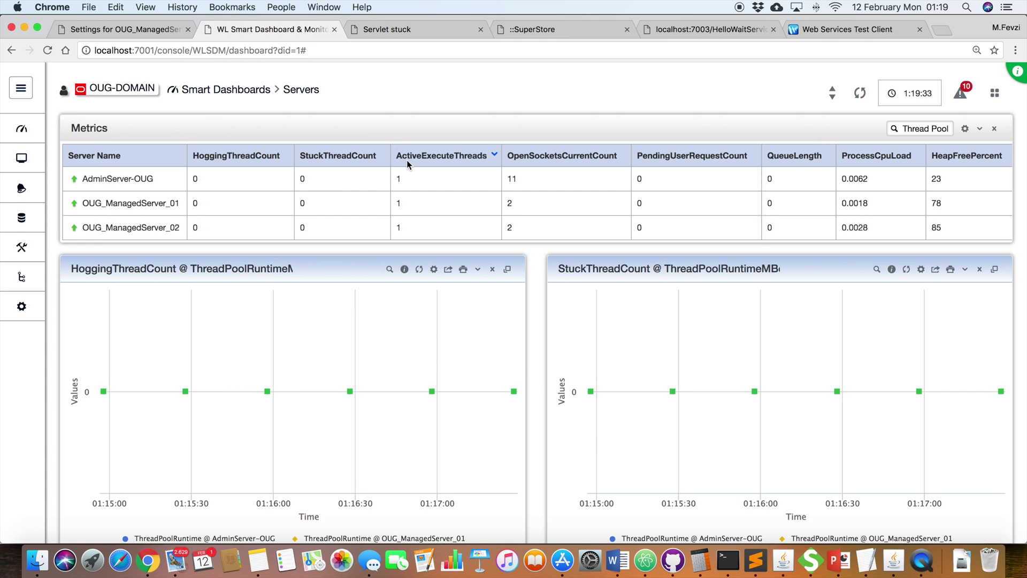
{"action": "scroll", "coordinate": [406, 160], "scroll_direction": "down", "scroll_amount": 2}
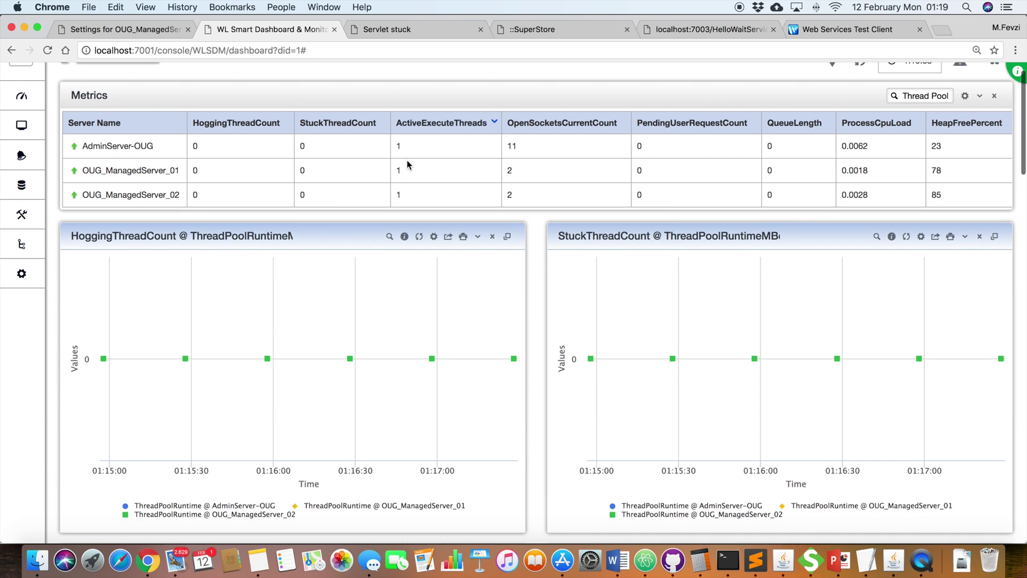
{"action": "left_click", "coordinate": [420, 237]}
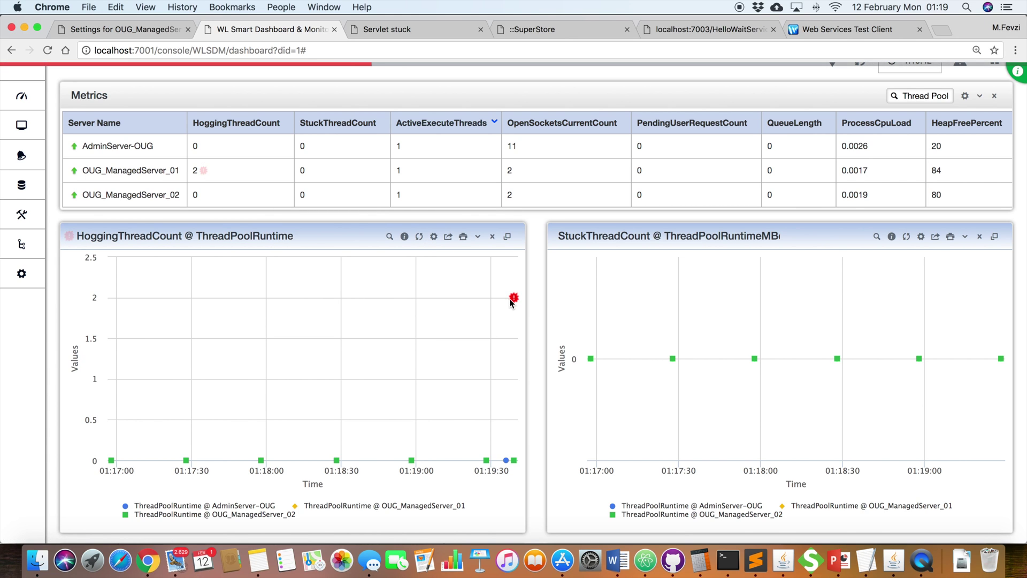
{"action": "mouse_move", "coordinate": [514, 299]}
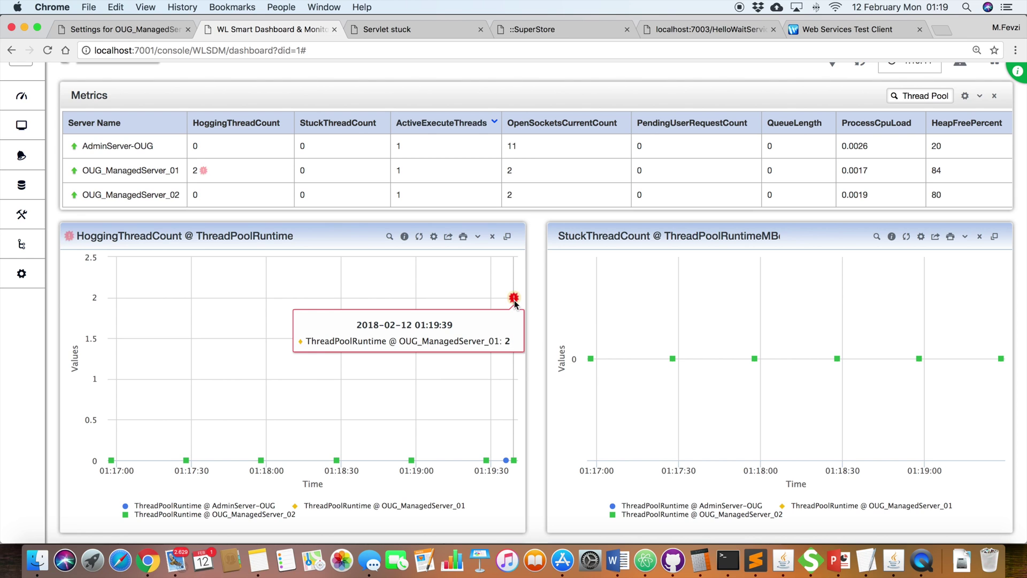
{"action": "left_click", "coordinate": [420, 237]}
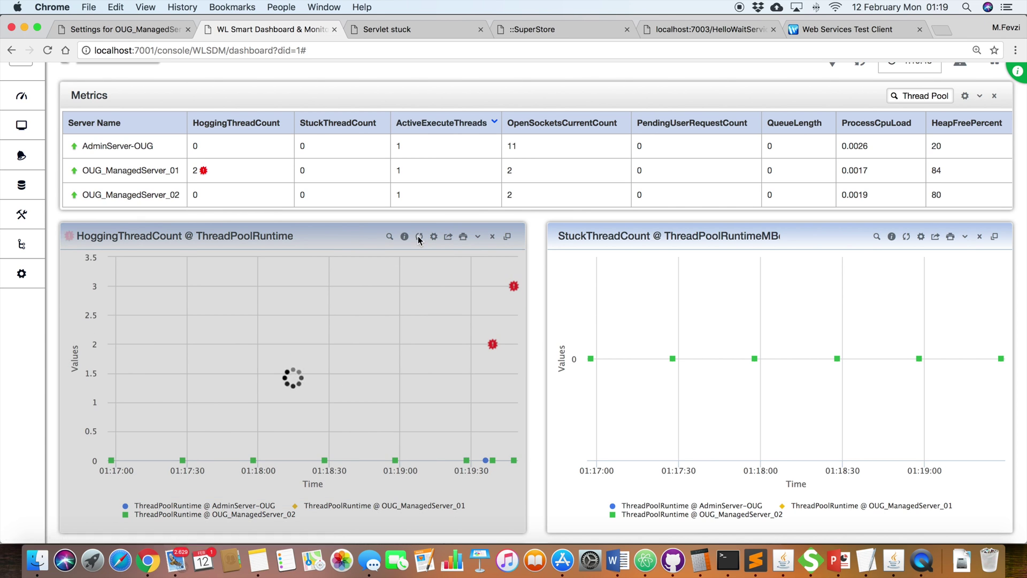
{"action": "mouse_move", "coordinate": [515, 288]}
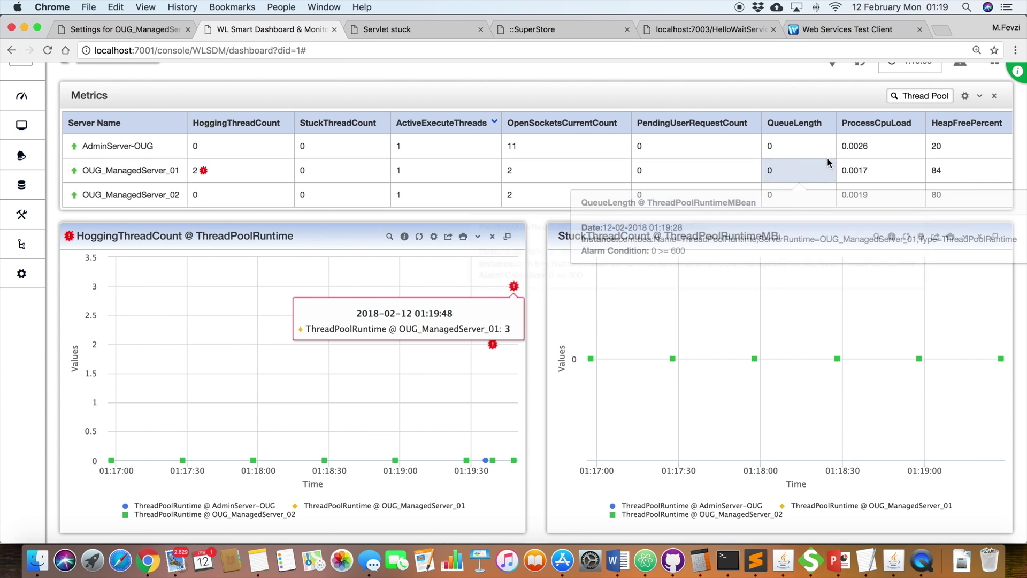
{"action": "left_click", "coordinate": [932, 97]}
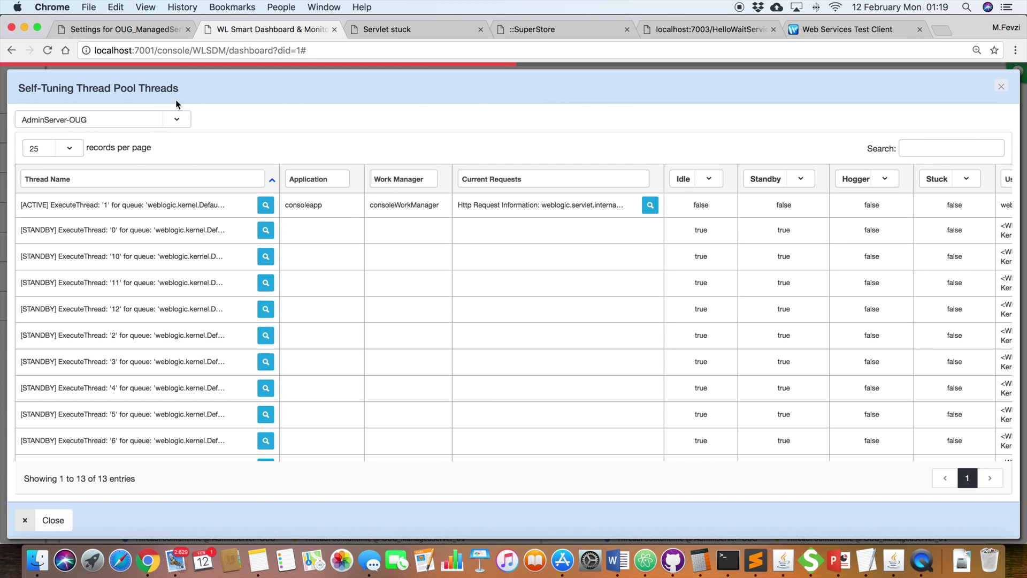
Step: List OUG_ManagedServer_01's thread pool threads and open the stack trace of ExecuteThread '1'
{"action": "left_click", "coordinate": [82, 120]}
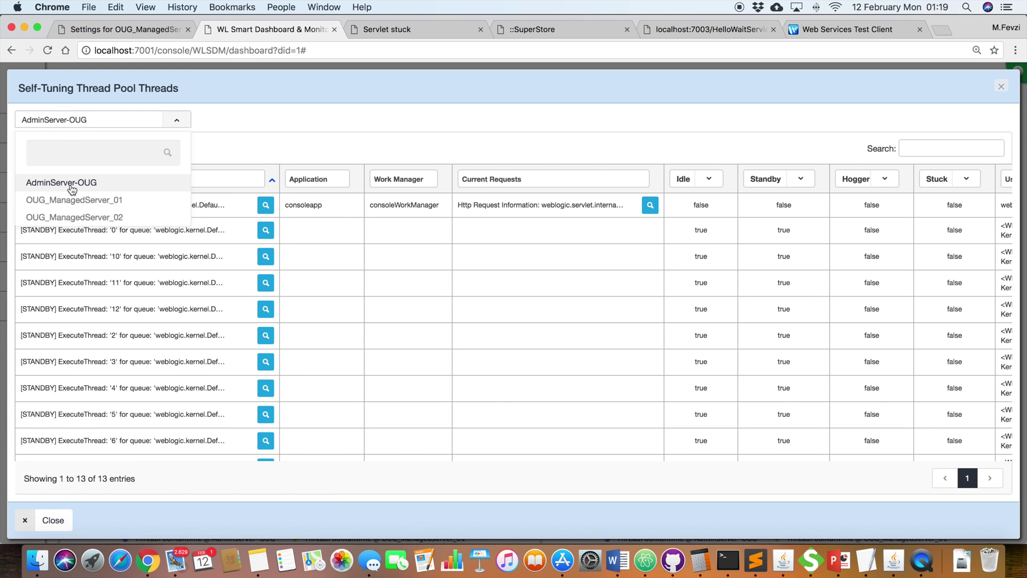
{"action": "left_click", "coordinate": [80, 199]}
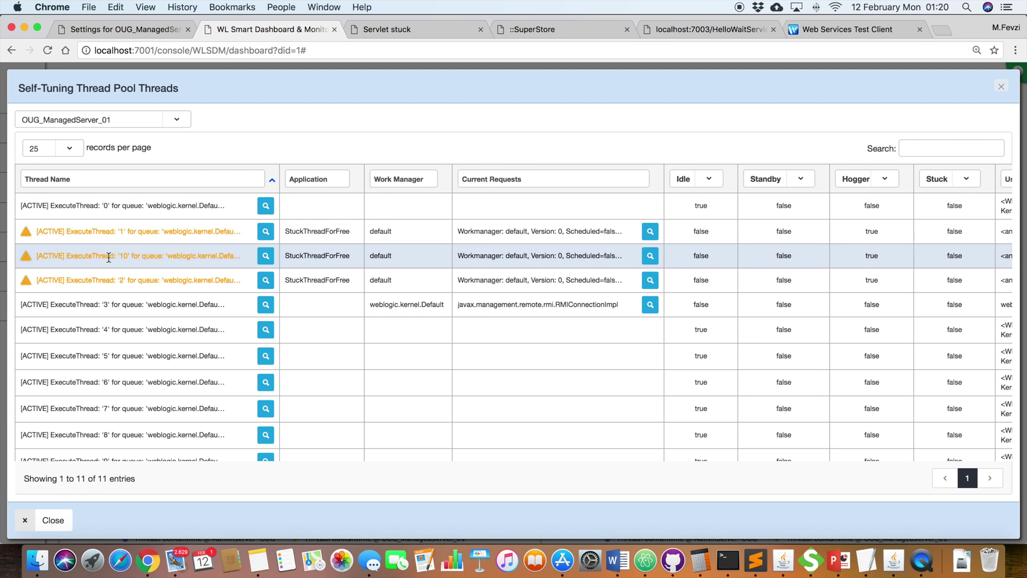
{"action": "left_click", "coordinate": [266, 232]}
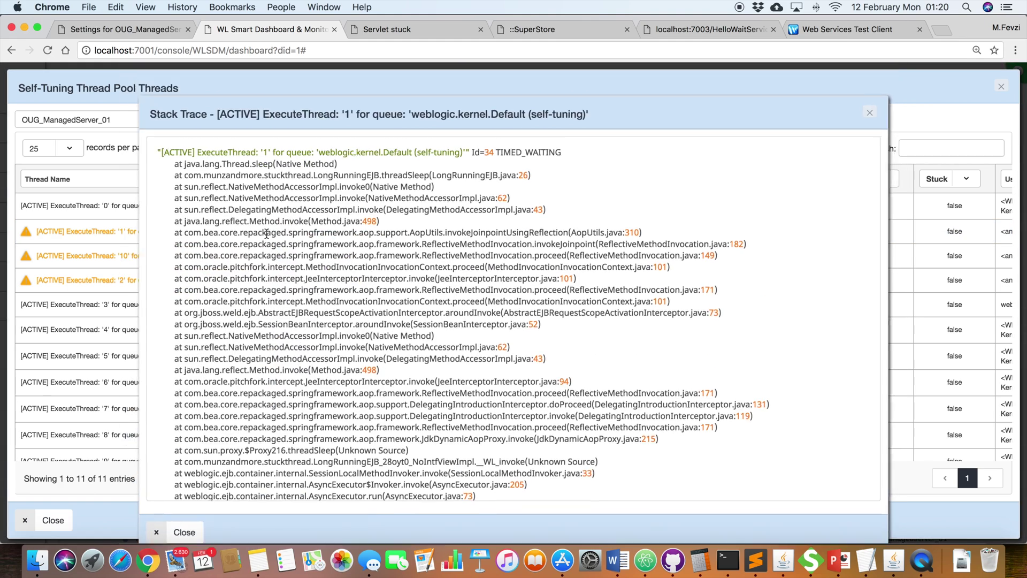
{"action": "scroll", "coordinate": [426, 235], "scroll_direction": "down", "scroll_amount": 5}
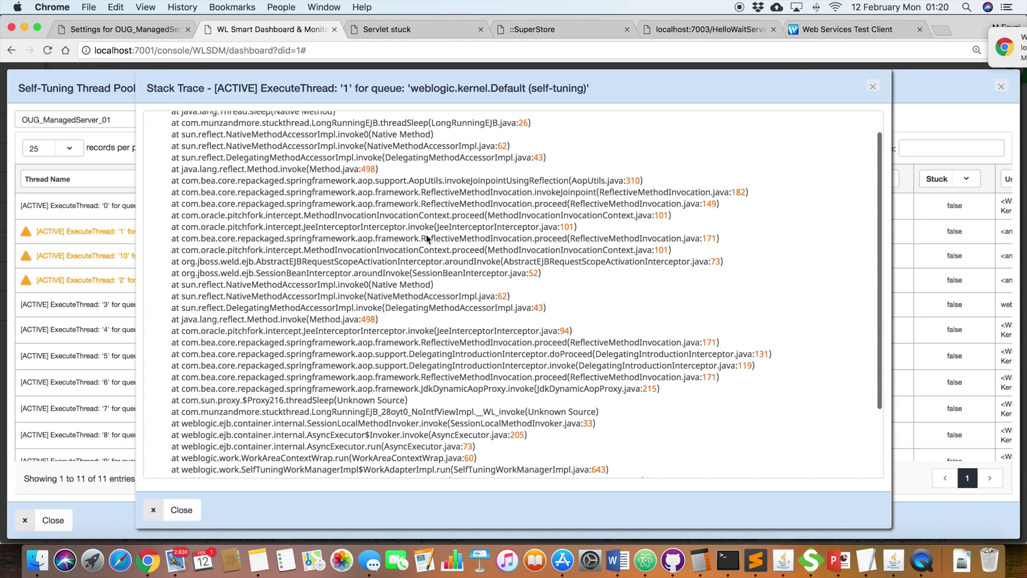
{"action": "scroll", "coordinate": [426, 239], "scroll_direction": "up", "scroll_amount": 10}
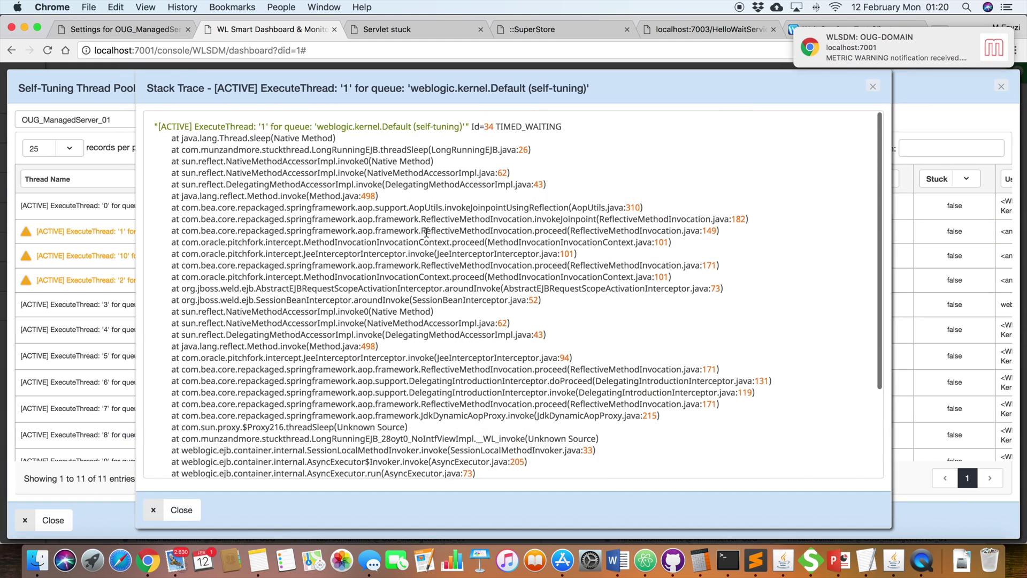
{"action": "left_click", "coordinate": [263, 127]}
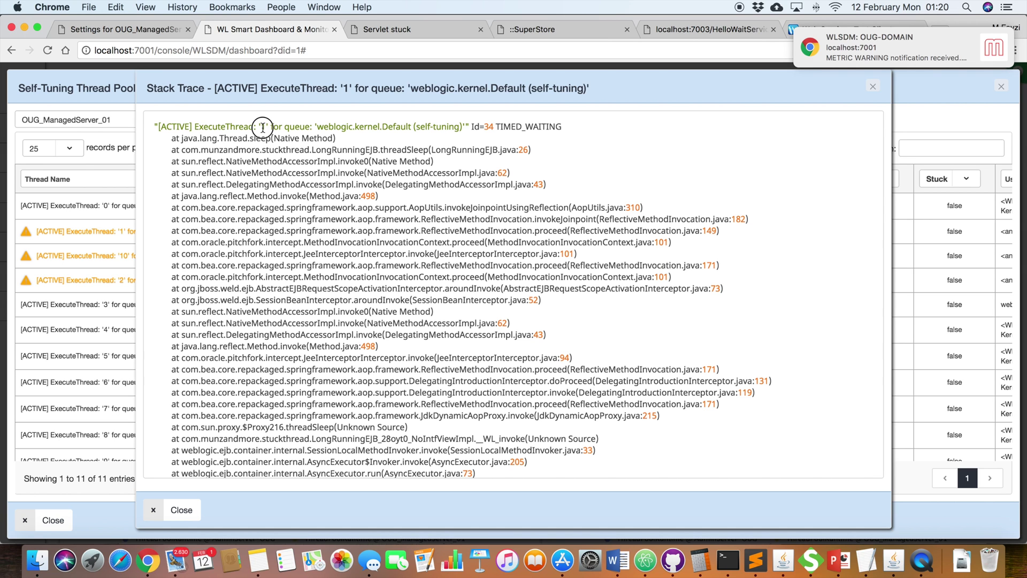
{"action": "double_click", "coordinate": [263, 126]}
{"action": "double_click", "coordinate": [225, 126]}
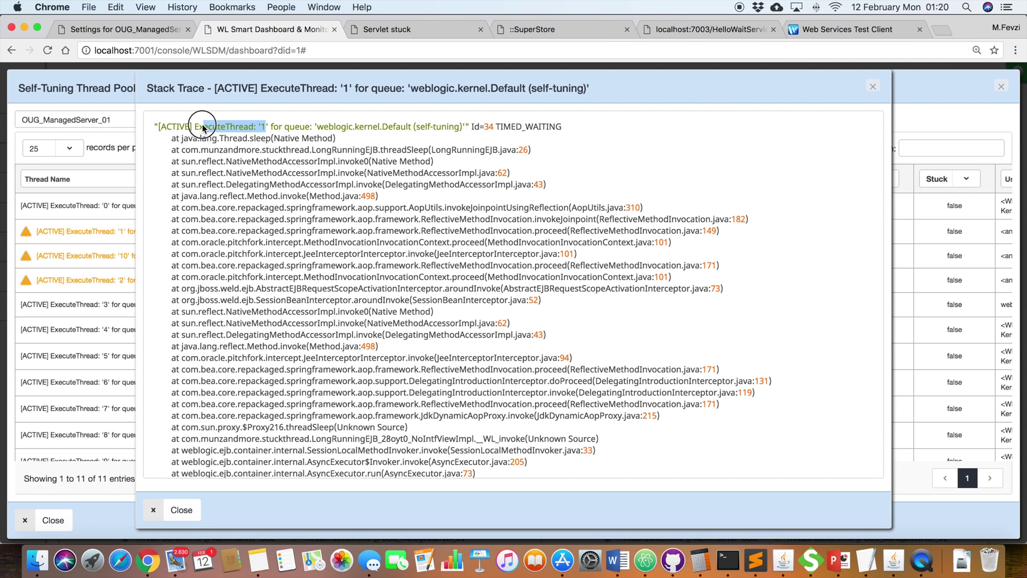
Step: Scroll through thread '1's stack trace, highlighting its final lines
{"action": "scroll", "coordinate": [262, 235], "scroll_direction": "down", "scroll_amount": 4}
{"action": "scroll", "coordinate": [268, 245], "scroll_direction": "down", "scroll_amount": 1}
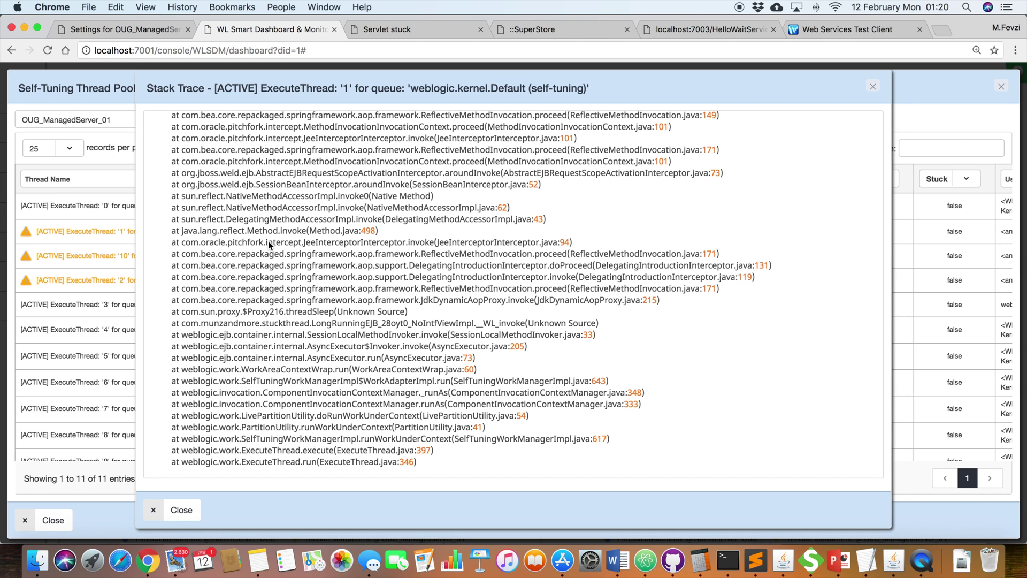
{"action": "mouse_move", "coordinate": [428, 464]}
{"action": "left_mouse_down"}
{"action": "mouse_move", "coordinate": [310, 407]}
{"action": "mouse_move", "coordinate": [308, 393]}
{"action": "left_mouse_up"}
{"action": "scroll", "coordinate": [334, 247], "scroll_direction": "up", "scroll_amount": 5}
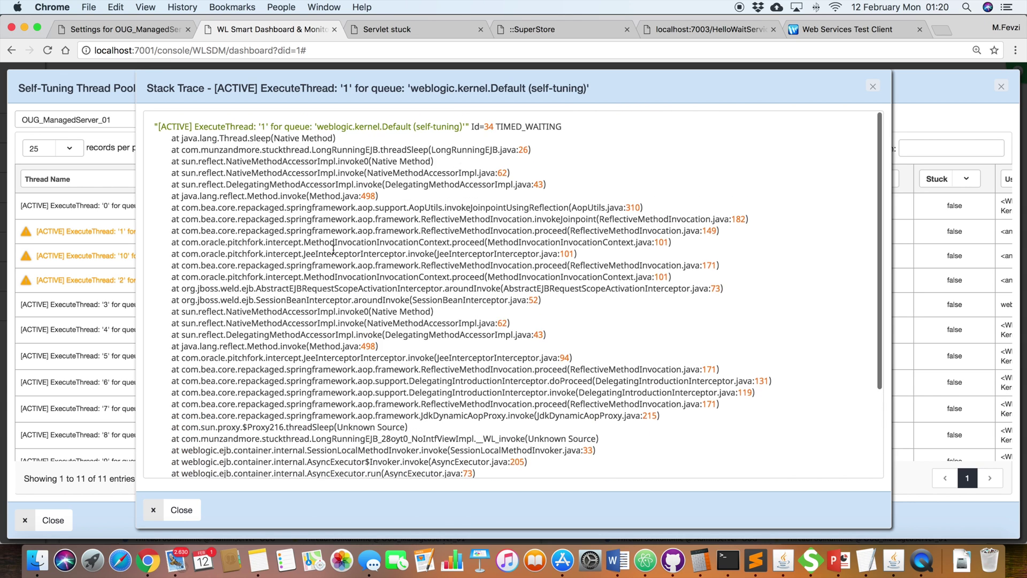
{"action": "scroll", "coordinate": [334, 247], "scroll_direction": "down", "scroll_amount": 5}
{"action": "left_click", "coordinate": [415, 428]}
{"action": "left_click", "coordinate": [426, 460]}
{"action": "left_click_drag", "start_coordinate": [426, 460], "coordinate": [214, 138]}
{"action": "scroll", "coordinate": [213, 141], "scroll_direction": "up", "scroll_amount": 2}
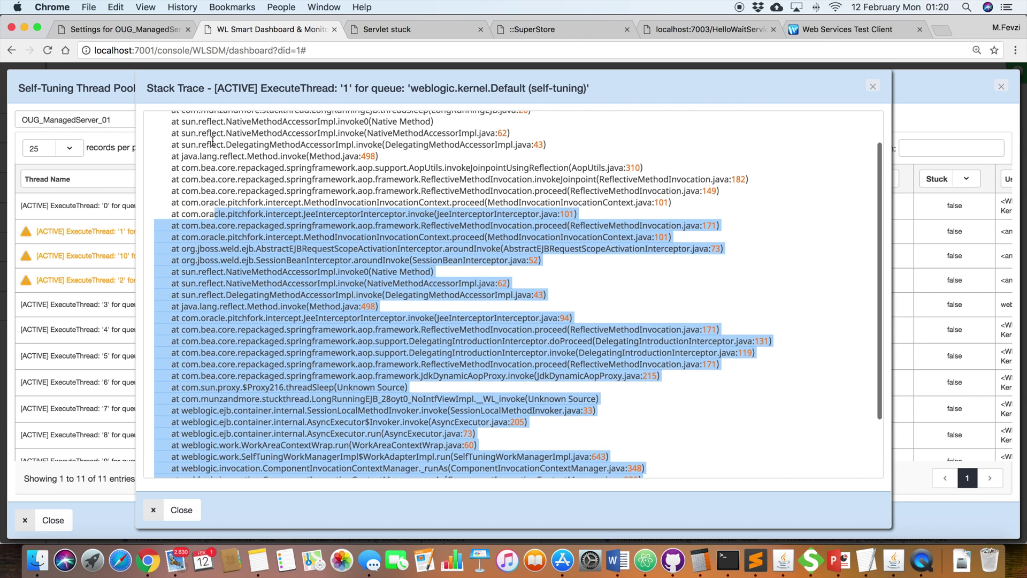
{"action": "scroll", "coordinate": [212, 140], "scroll_direction": "up", "scroll_amount": 2}
{"action": "left_click", "coordinate": [246, 139]}
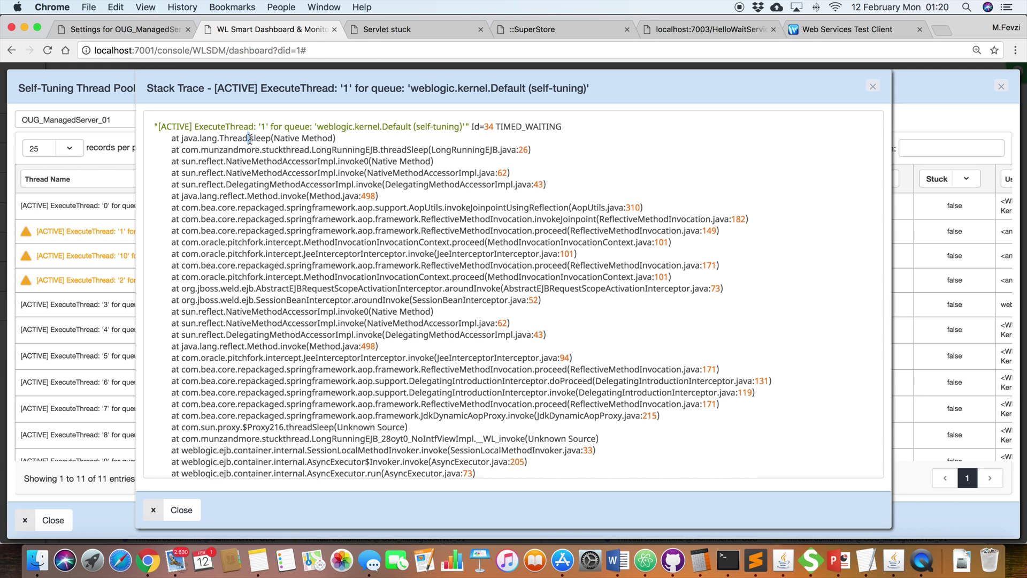
{"action": "left_click", "coordinate": [243, 139]}
Step: Mark LongRunningEJB.threadSleep at line 26 as the sleeping frame, then close the trace
{"action": "double_click", "coordinate": [398, 151]}
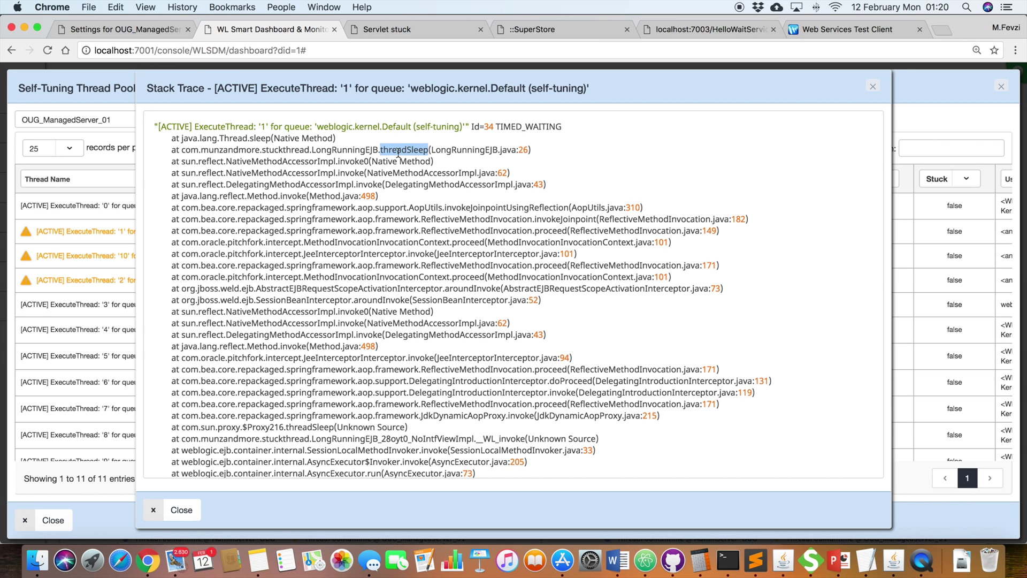
{"action": "double_click", "coordinate": [525, 151]}
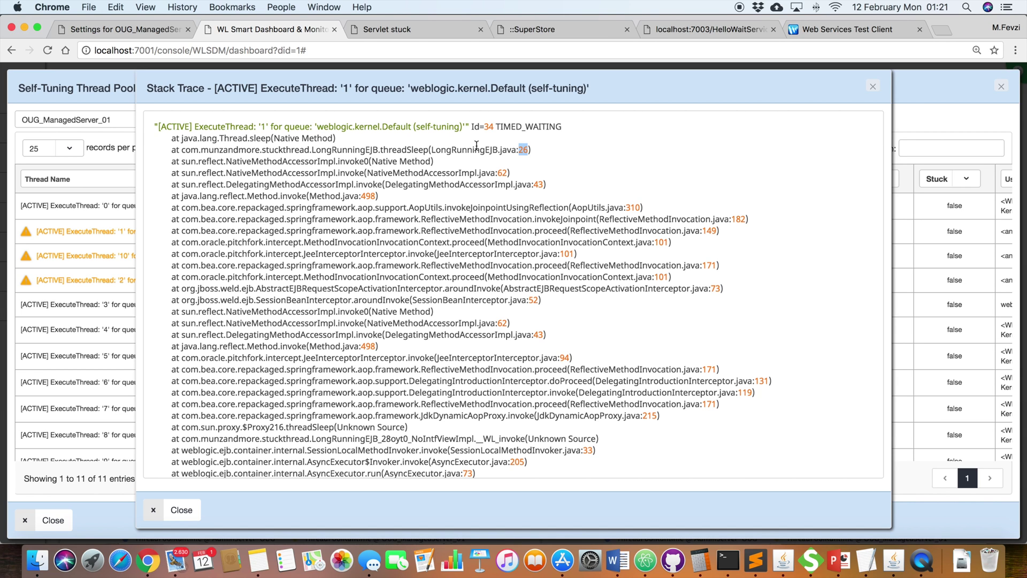
{"action": "double_click", "coordinate": [416, 152]}
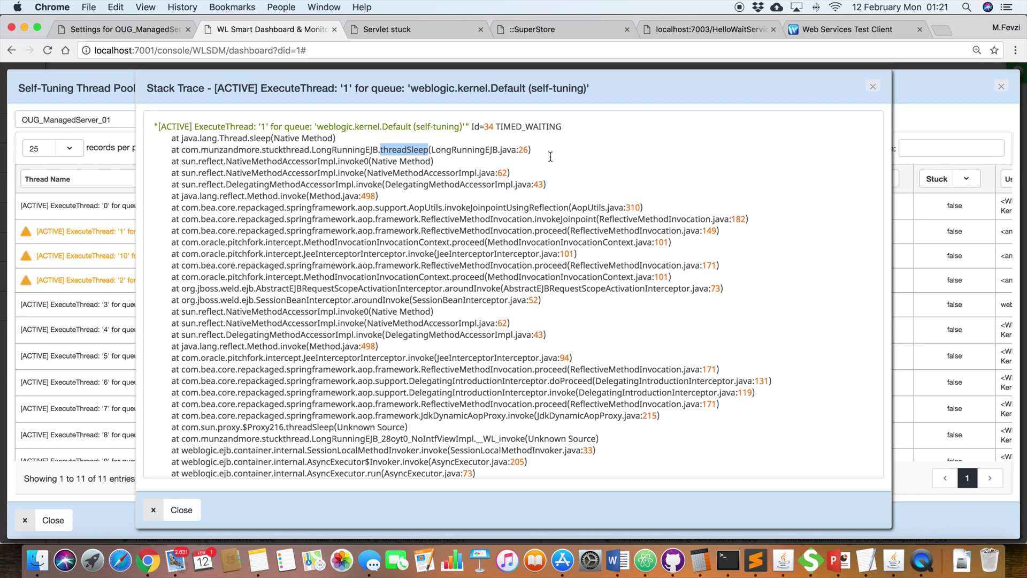
{"action": "left_click", "coordinate": [874, 84]}
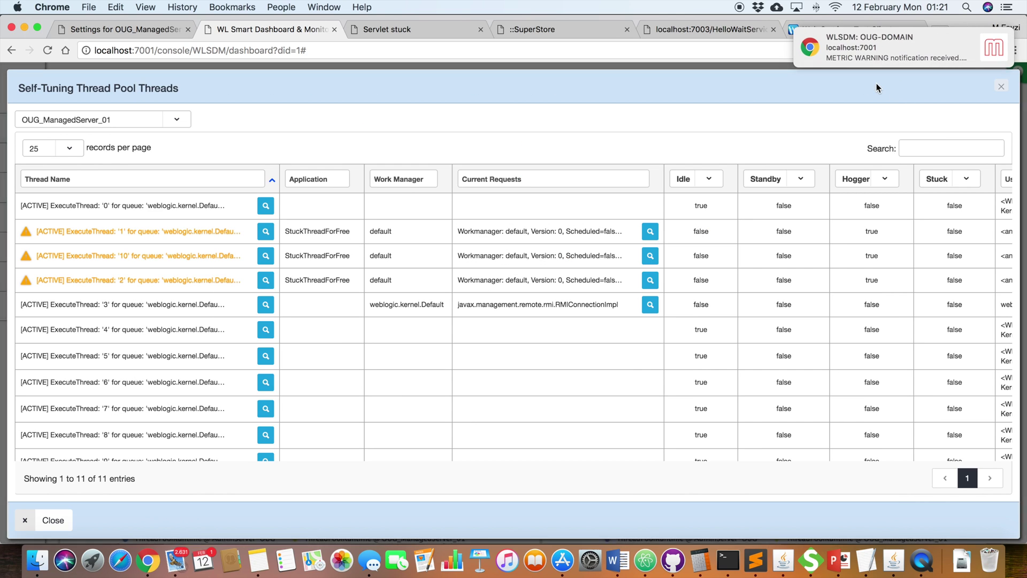
Step: Refresh the StuckThreadCount chart to show OUG_ManagedServer_01 reaching 3 stuck threads at 01:21:15
{"action": "left_click", "coordinate": [1000, 87]}
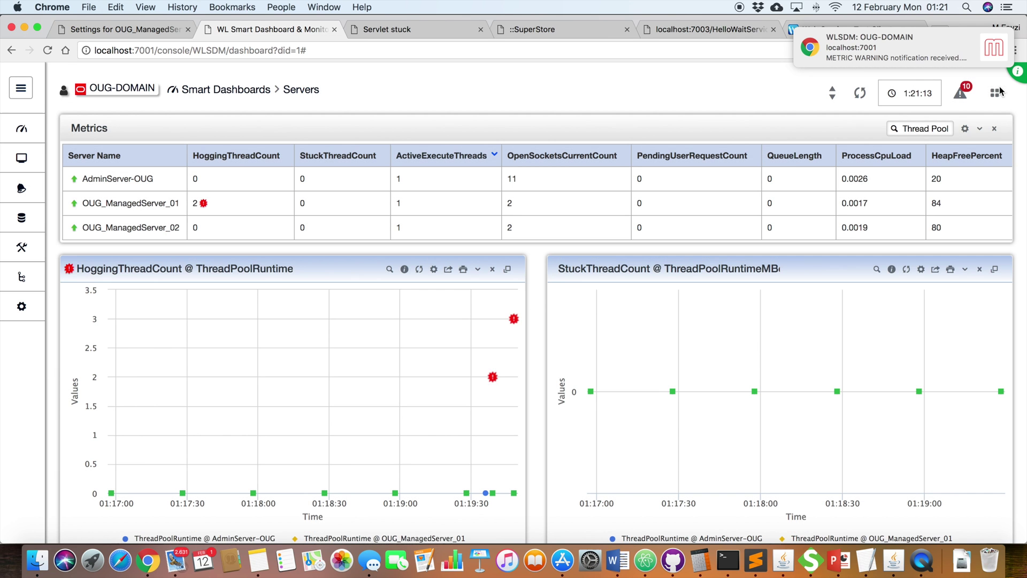
{"action": "left_click", "coordinate": [906, 269]}
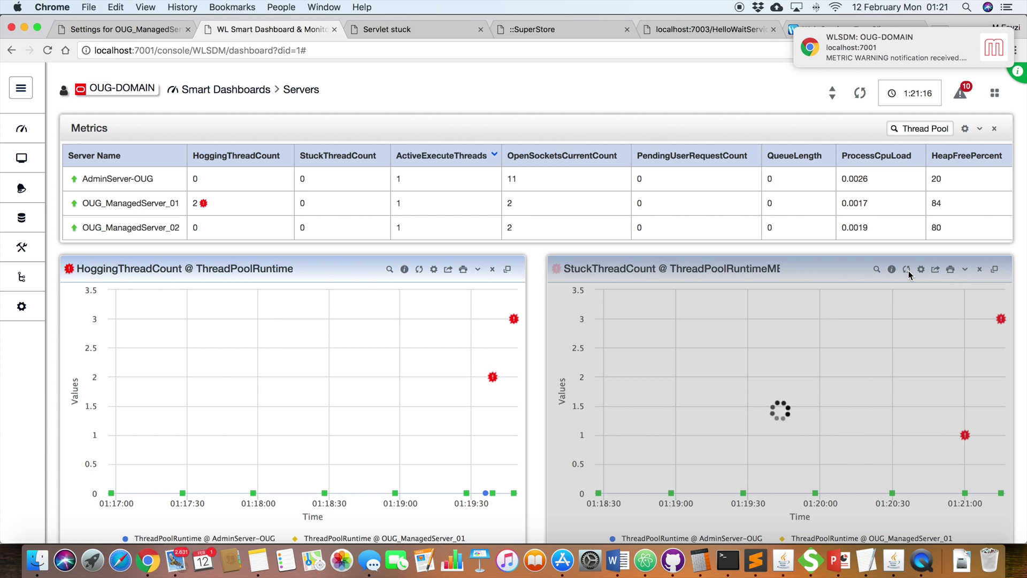
{"action": "mouse_move", "coordinate": [999, 321]}
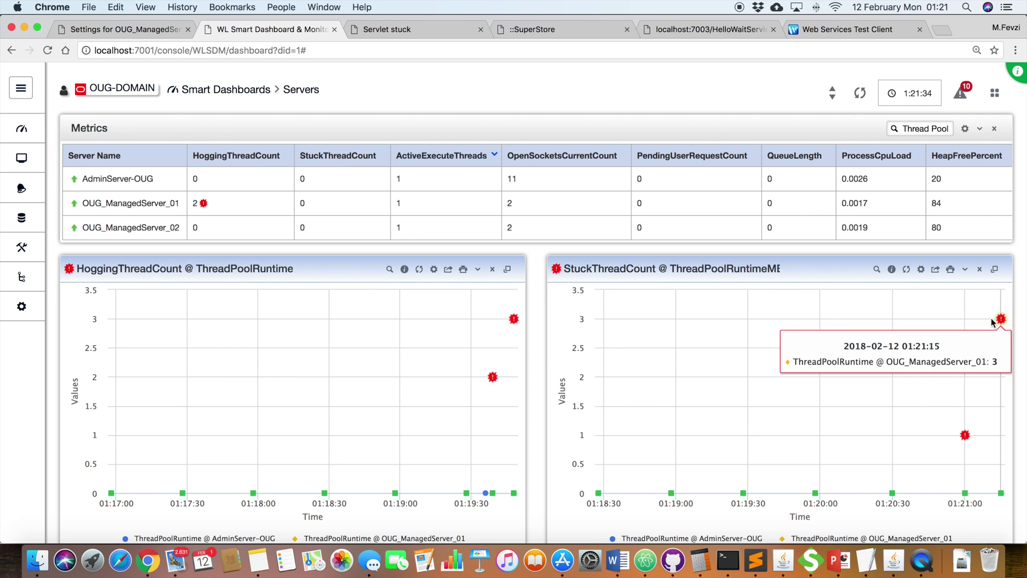
Step: Open the Metric Notifications list of StuckThreadCount and HoggingThreadCount alerts
{"action": "mouse_move", "coordinate": [27, 124]}
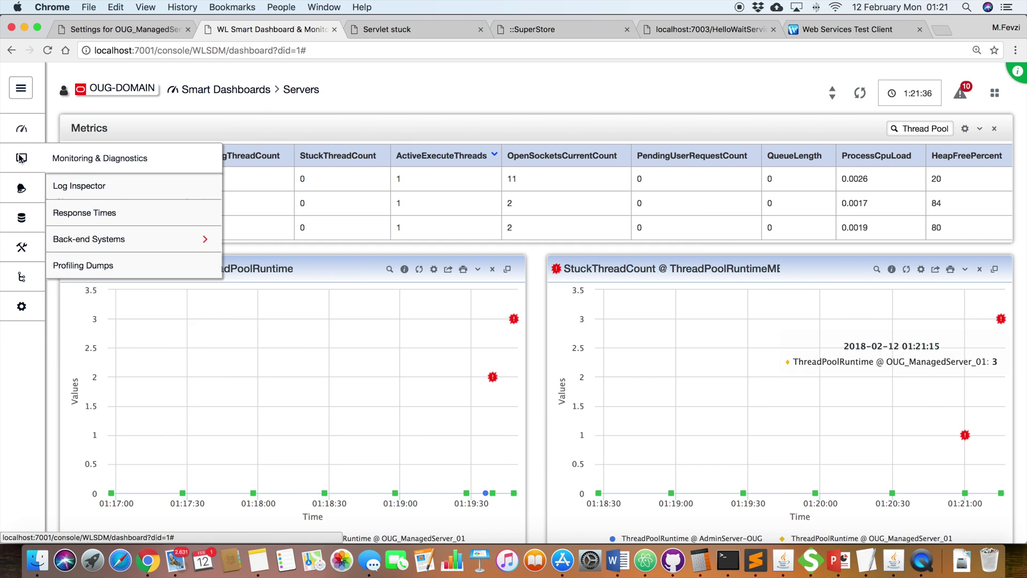
{"action": "mouse_move", "coordinate": [21, 188]}
{"action": "left_click", "coordinate": [79, 242]}
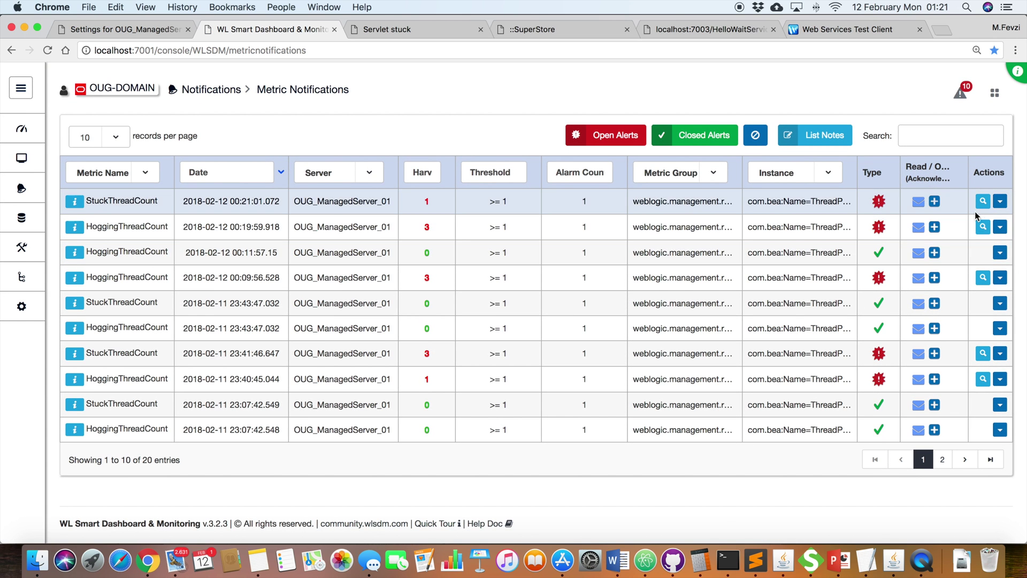
Step: View the STUCK thread '1' stack trace behind the latest StuckThreadCount alert
{"action": "left_click", "coordinate": [983, 202]}
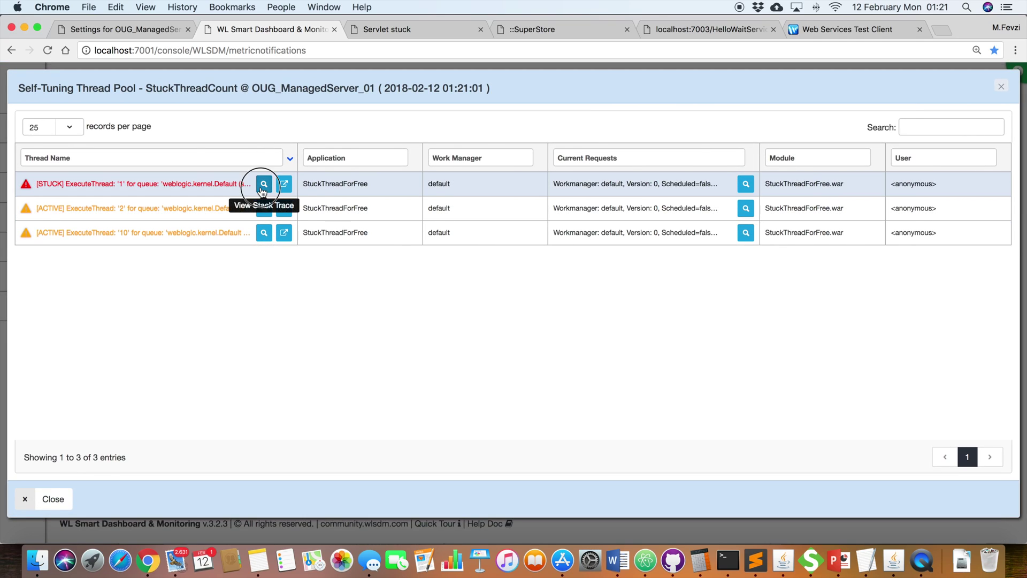
{"action": "left_click", "coordinate": [263, 184]}
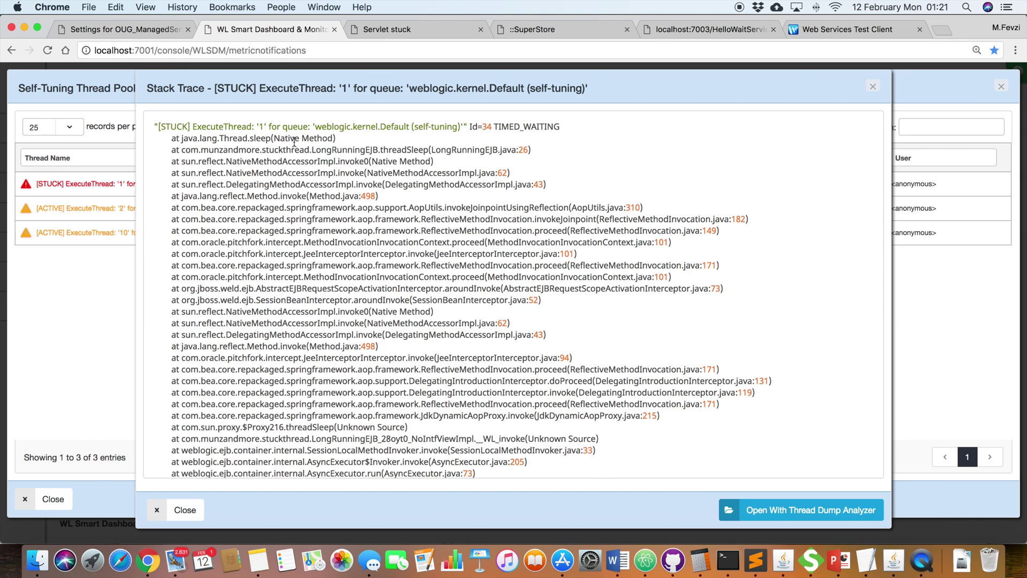
{"action": "left_click_drag", "start_coordinate": [267, 127], "coordinate": [202, 121]}
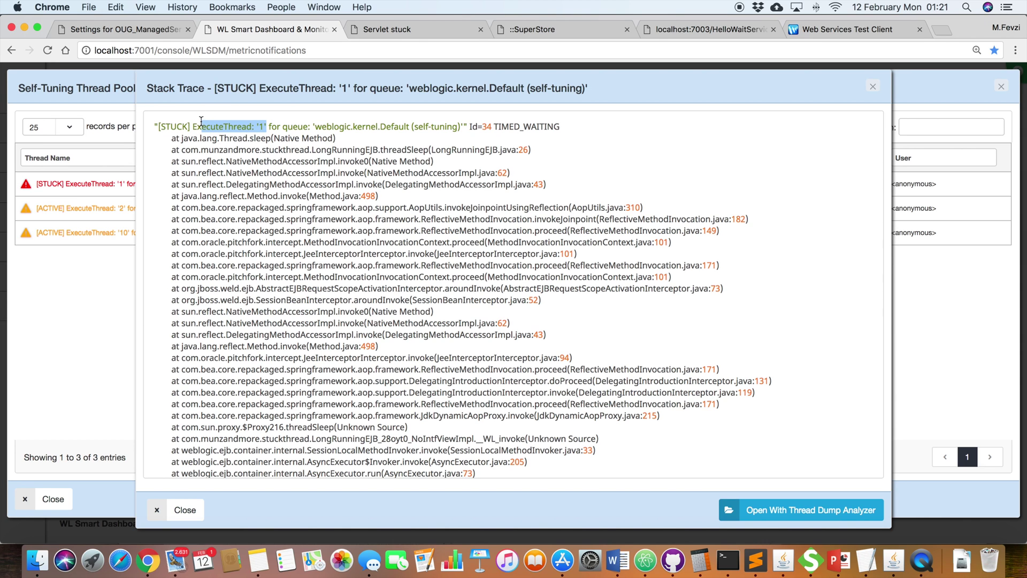
{"action": "left_click", "coordinate": [261, 133]}
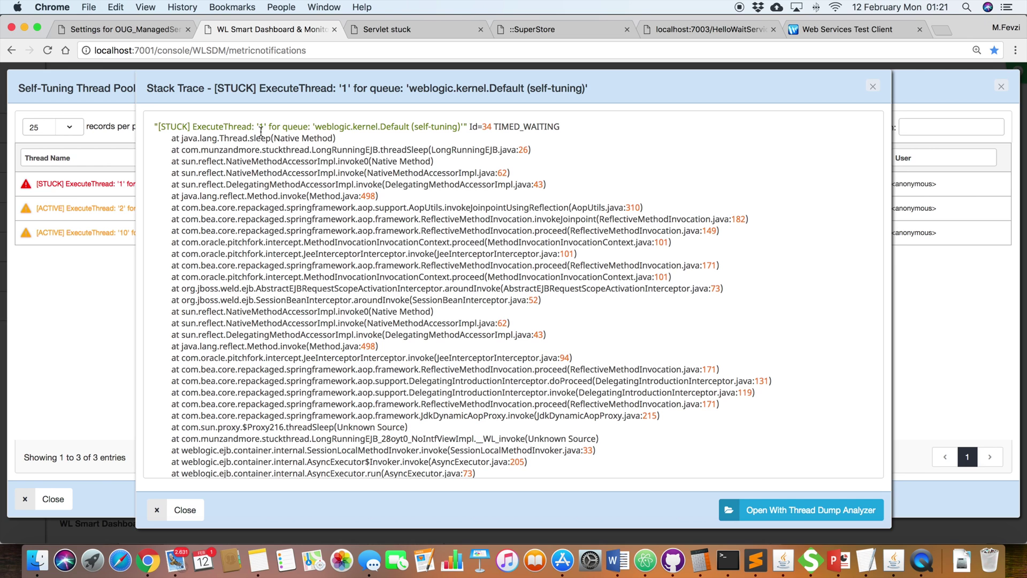
{"action": "double_click", "coordinate": [178, 123]}
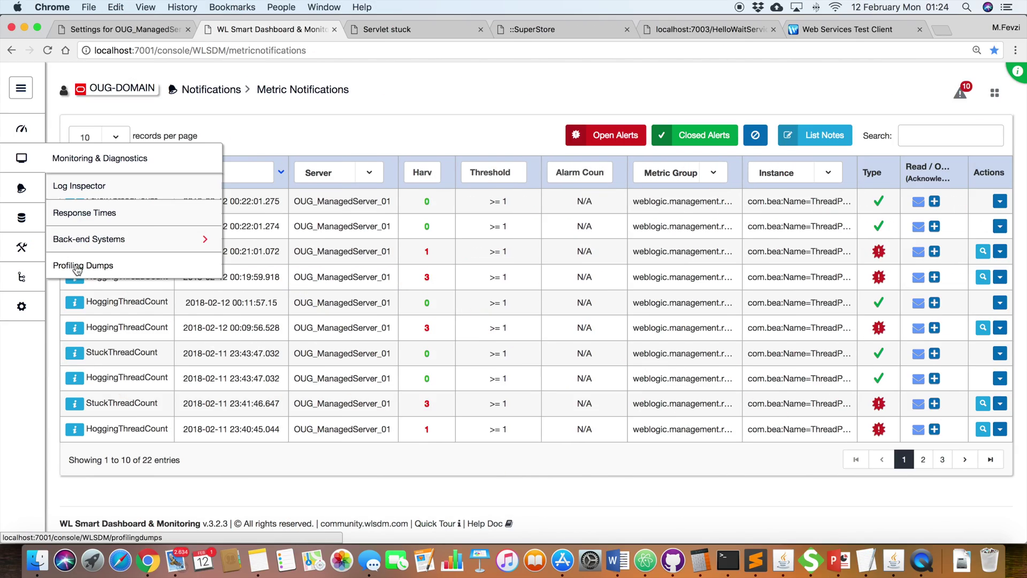
Step: Analyse the newest OUG_ManagedServer_01 thread dump (2018_02_12_00_21_01) in the Thread Dump Analyzer
{"action": "left_click", "coordinate": [77, 267]}
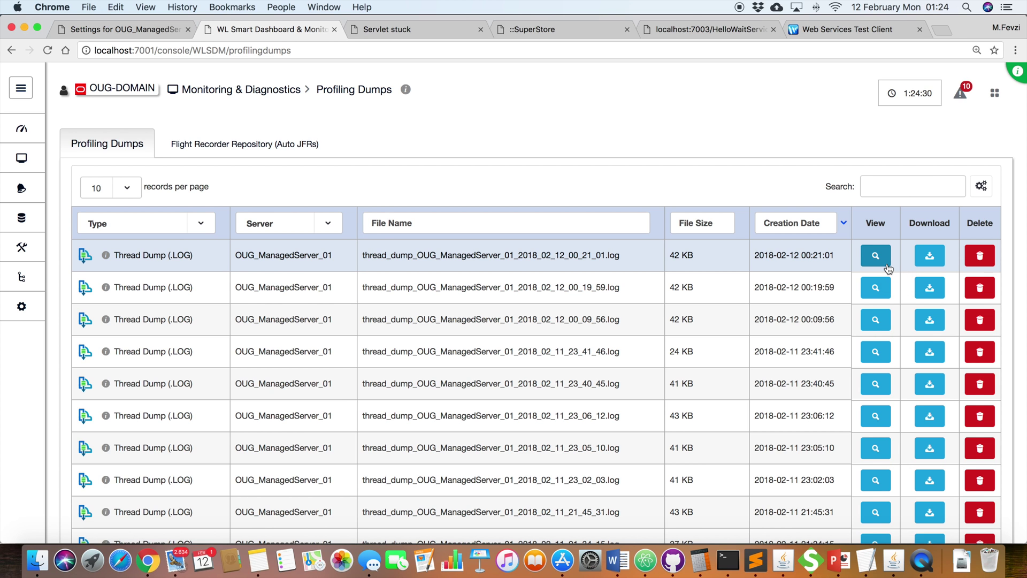
{"action": "left_click", "coordinate": [886, 264]}
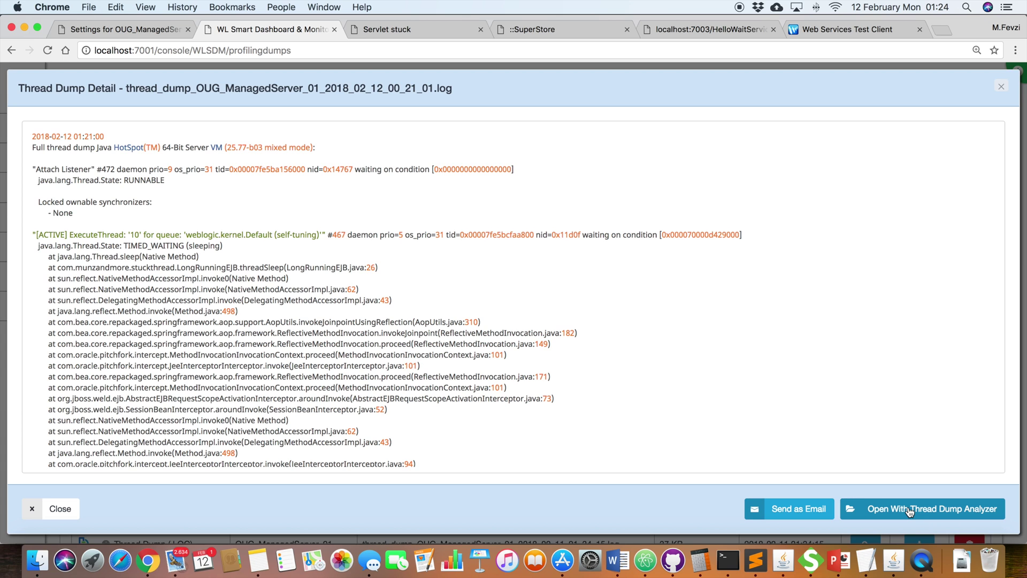
{"action": "left_click", "coordinate": [910, 511]}
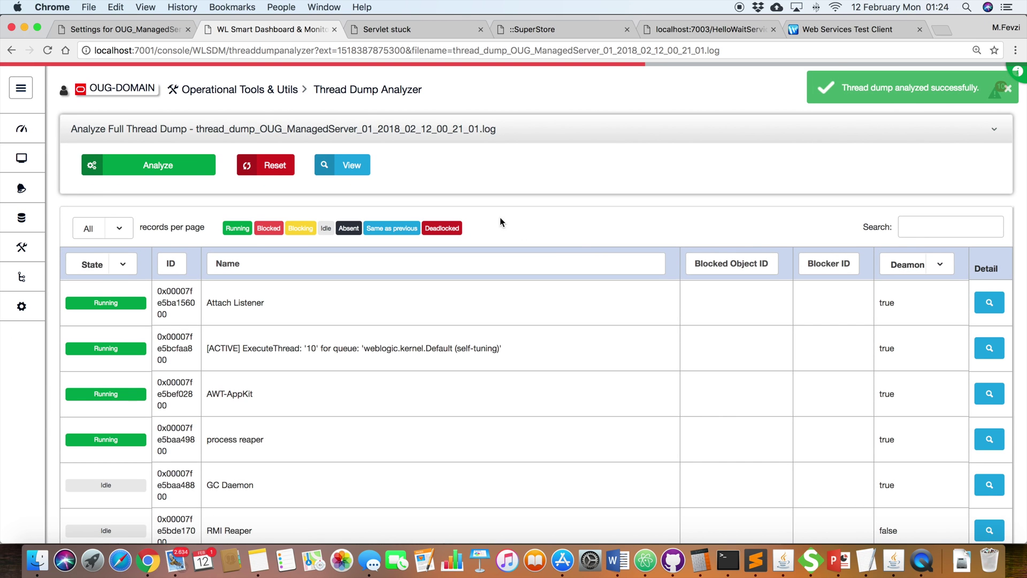
Step: Filter the analysed dump by 'stuck' to list three ExecuteThread entries, then switch to Mail
{"action": "left_click", "coordinate": [908, 229]}
{"action": "type", "text": "stuck"}
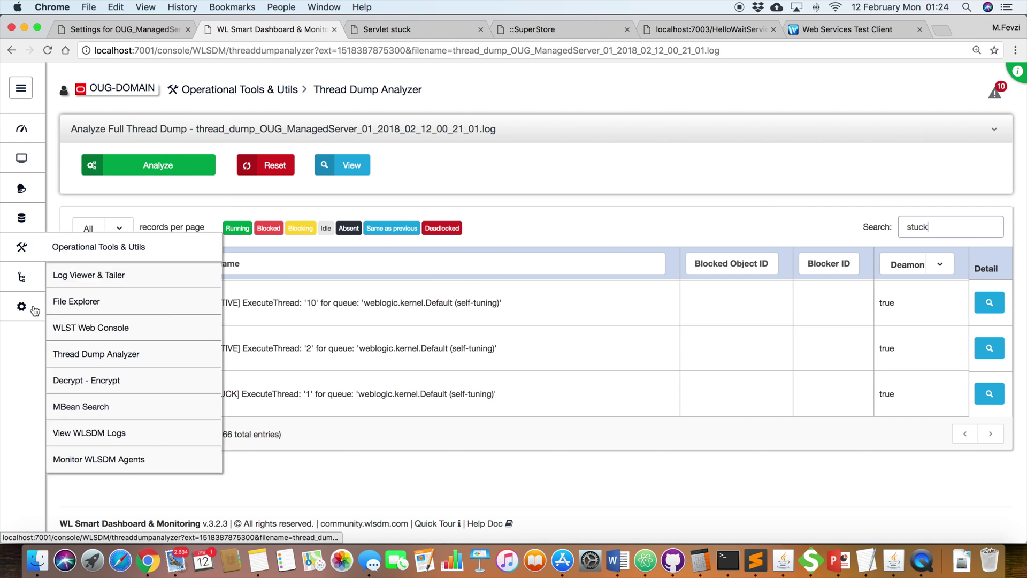
{"action": "left_click", "coordinate": [172, 560]}
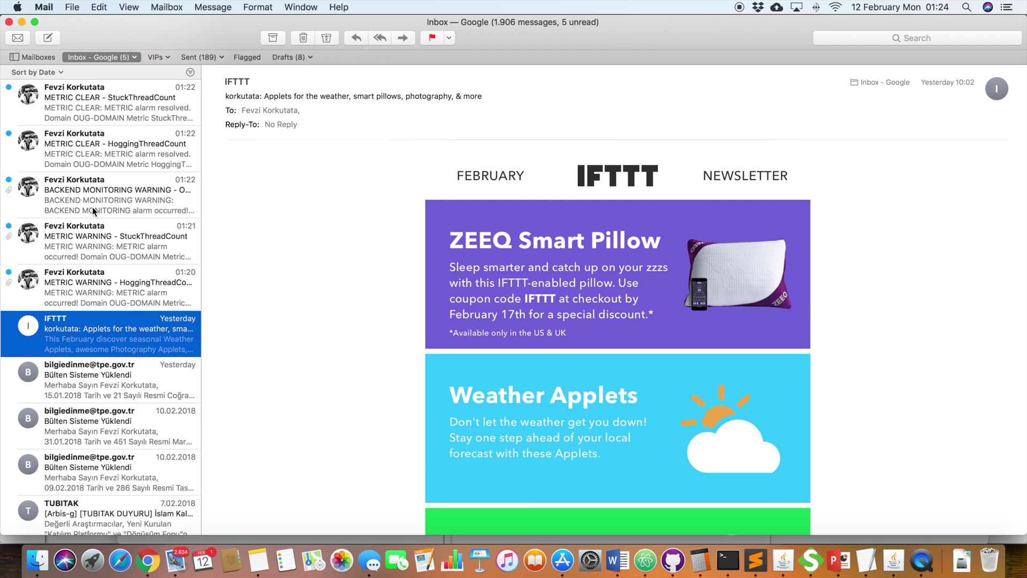
Step: Read the 01:20 HoggingThreadCount warning email and its thread pool threads section
{"action": "left_click", "coordinate": [119, 295]}
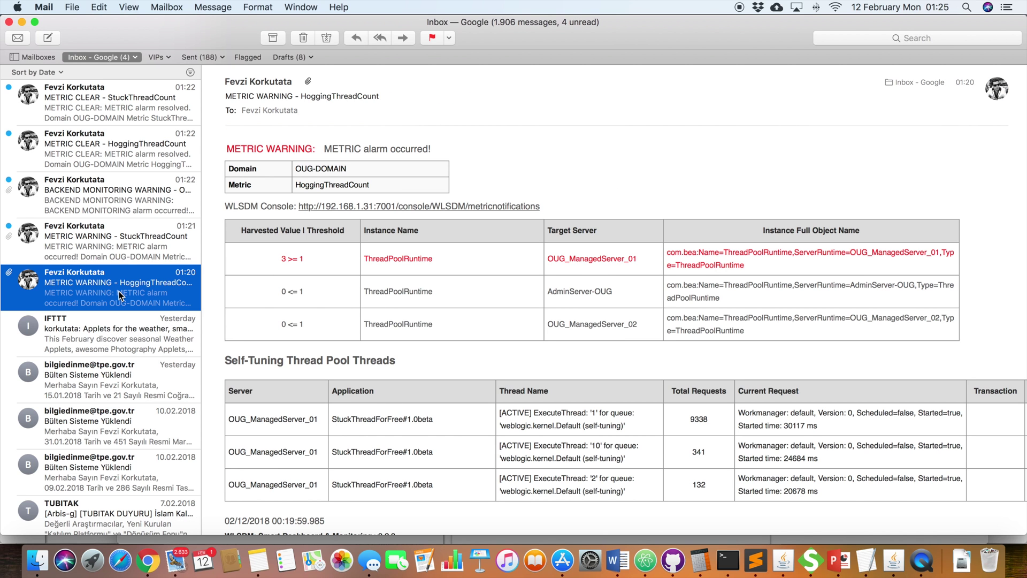
{"action": "scroll", "coordinate": [390, 310], "scroll_direction": "down", "scroll_amount": 2}
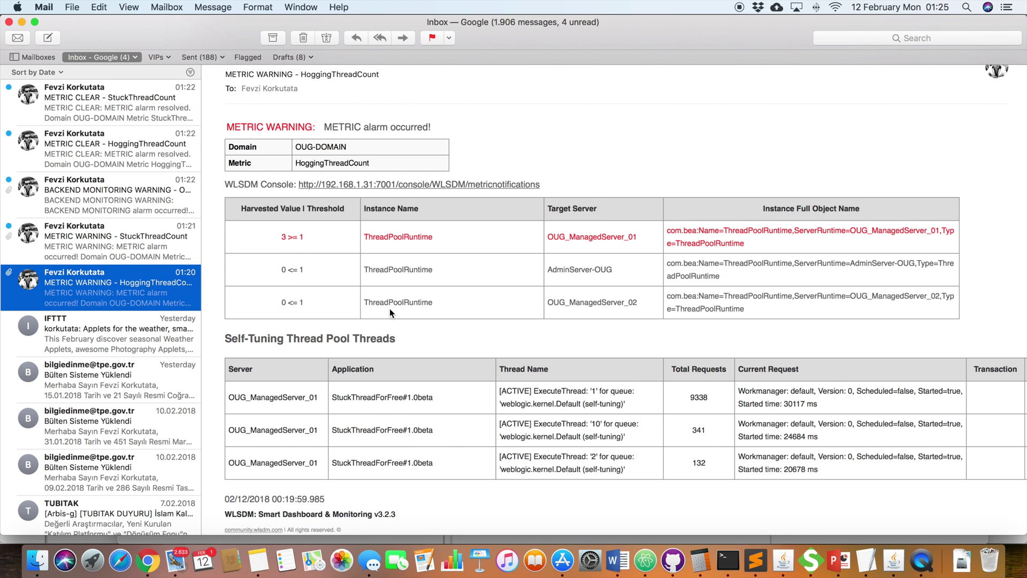
{"action": "scroll", "coordinate": [389, 308], "scroll_direction": "up", "scroll_amount": 2}
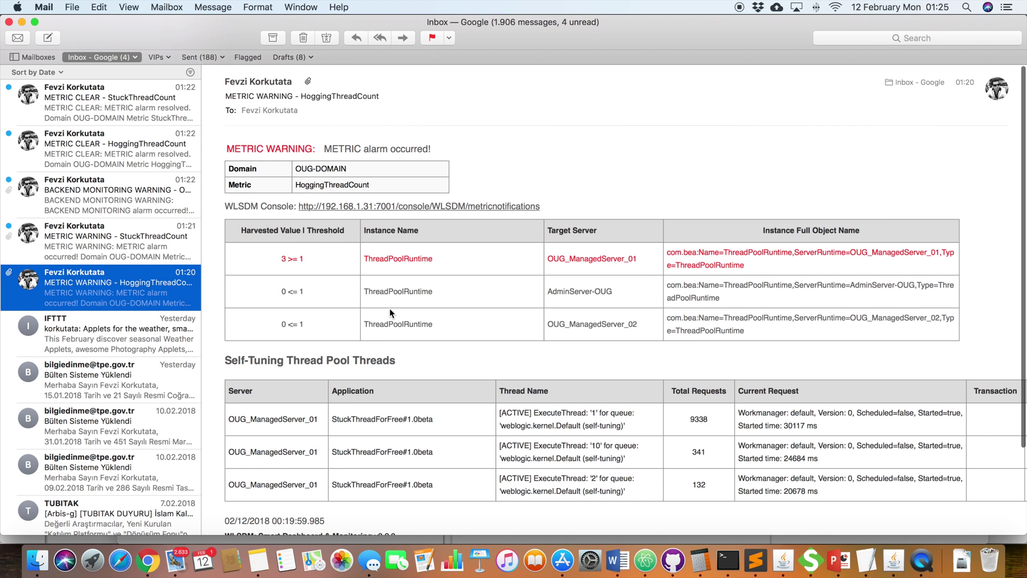
{"action": "double_click", "coordinate": [335, 185]}
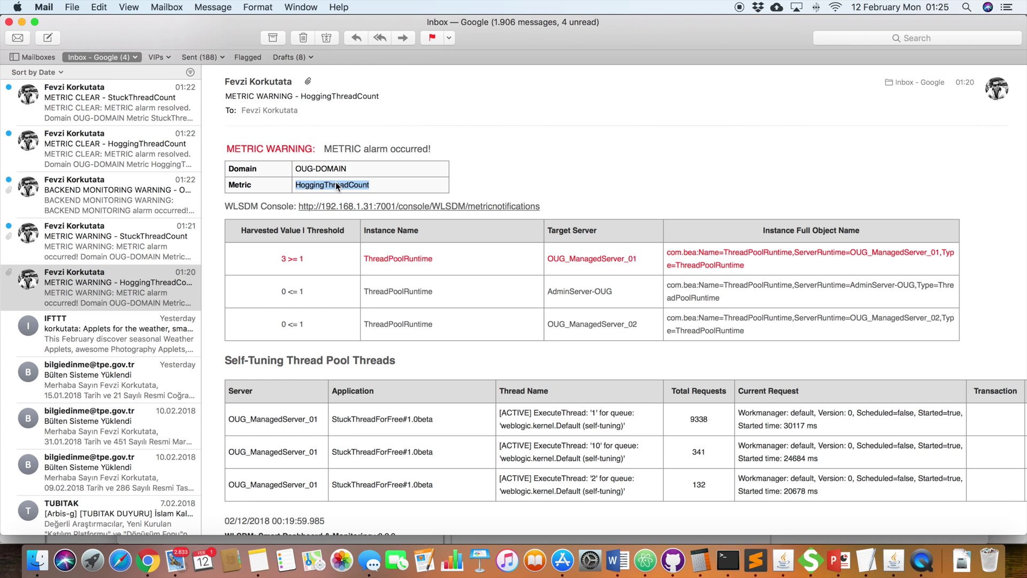
{"action": "scroll", "coordinate": [336, 181], "scroll_direction": "down", "scroll_amount": 4}
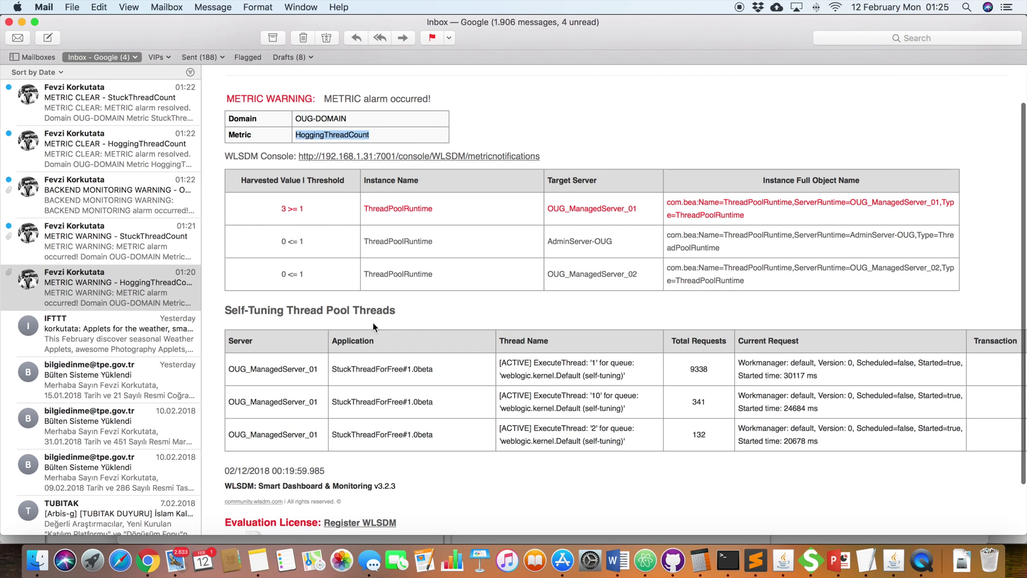
{"action": "left_click_drag", "start_coordinate": [396, 311], "coordinate": [370, 310]}
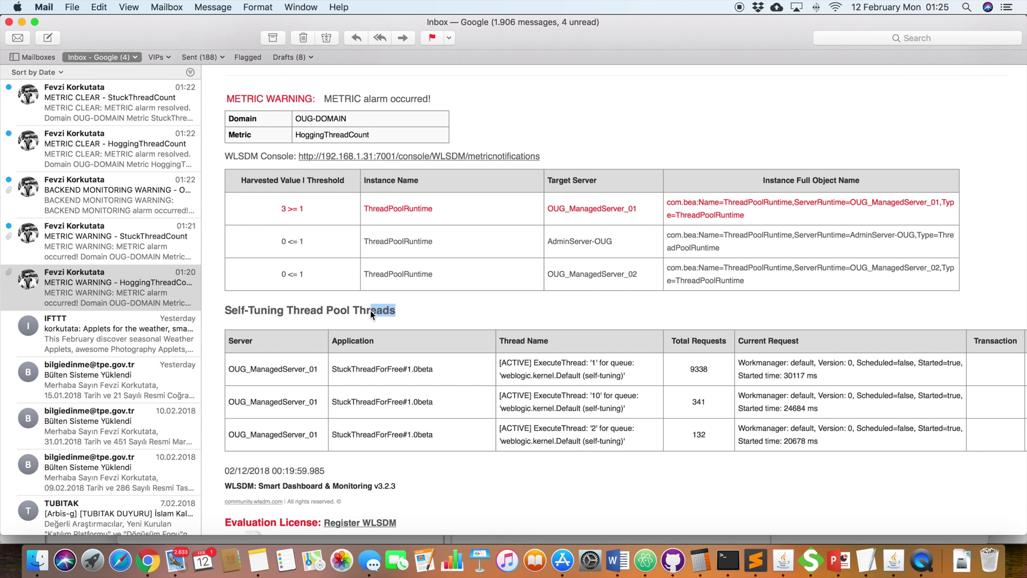
{"action": "scroll", "coordinate": [370, 310], "scroll_direction": "down", "scroll_amount": 5}
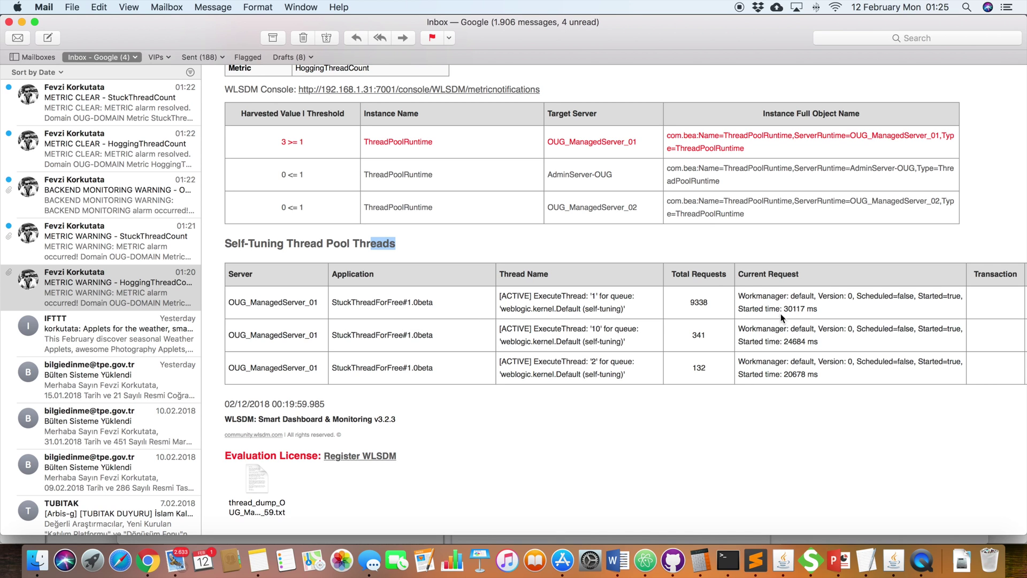
Step: Highlight ExecuteThread '10' and open the attached thread dump file in TextEdit
{"action": "left_click", "coordinate": [600, 302]}
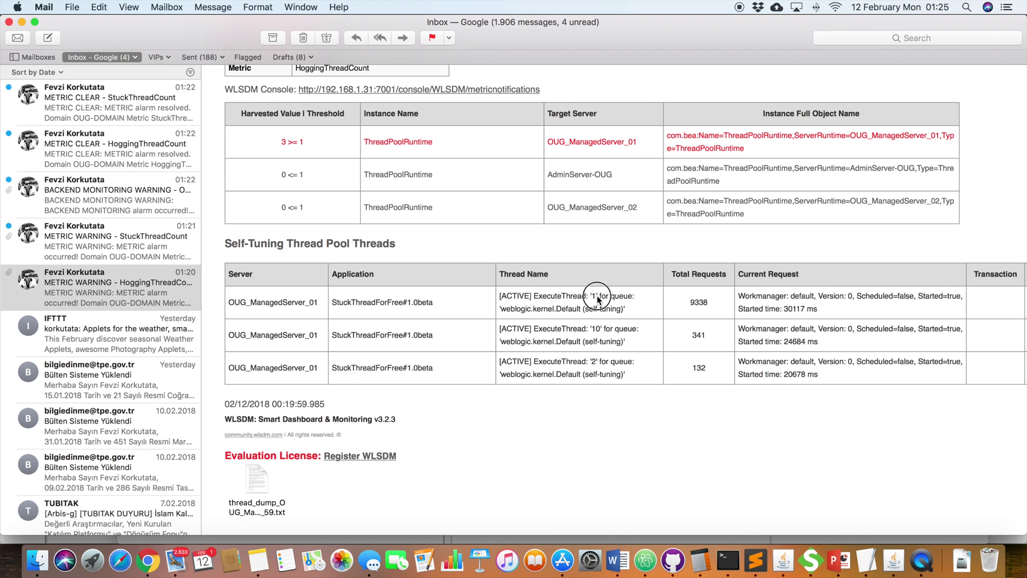
{"action": "left_click_drag", "start_coordinate": [603, 328], "coordinate": [534, 330]}
{"action": "key", "text": "super+c"}
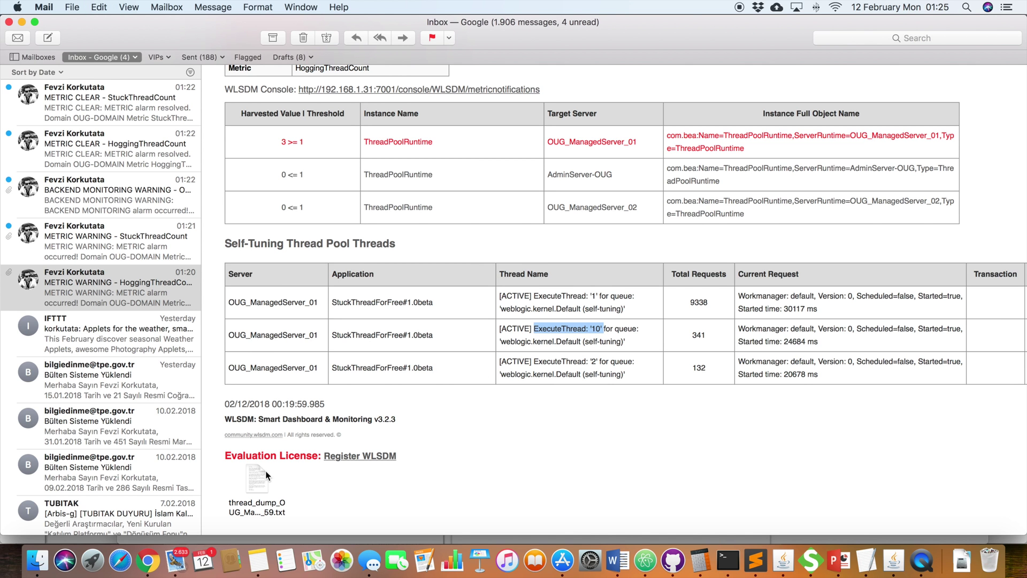
{"action": "double_click", "coordinate": [262, 471]}
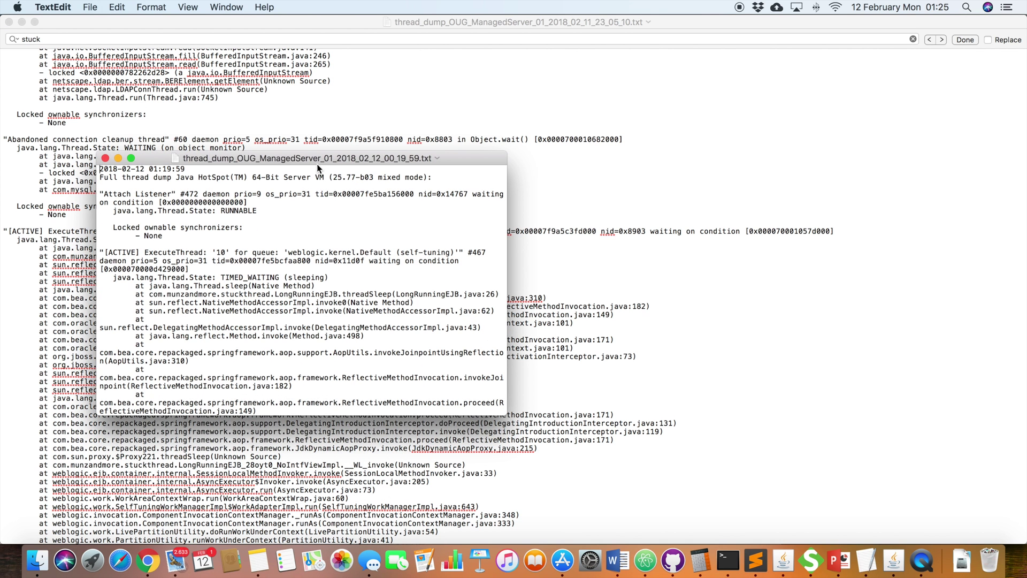
Step: Maximize the thread dump in TextEdit and search it for ExecuteThread: '10'
{"action": "double_click", "coordinate": [316, 159]}
{"action": "left_click", "coordinate": [773, 140]}
{"action": "left_click_drag", "start_coordinate": [773, 140], "coordinate": [569, 141]}
{"action": "key", "text": "super+f"}
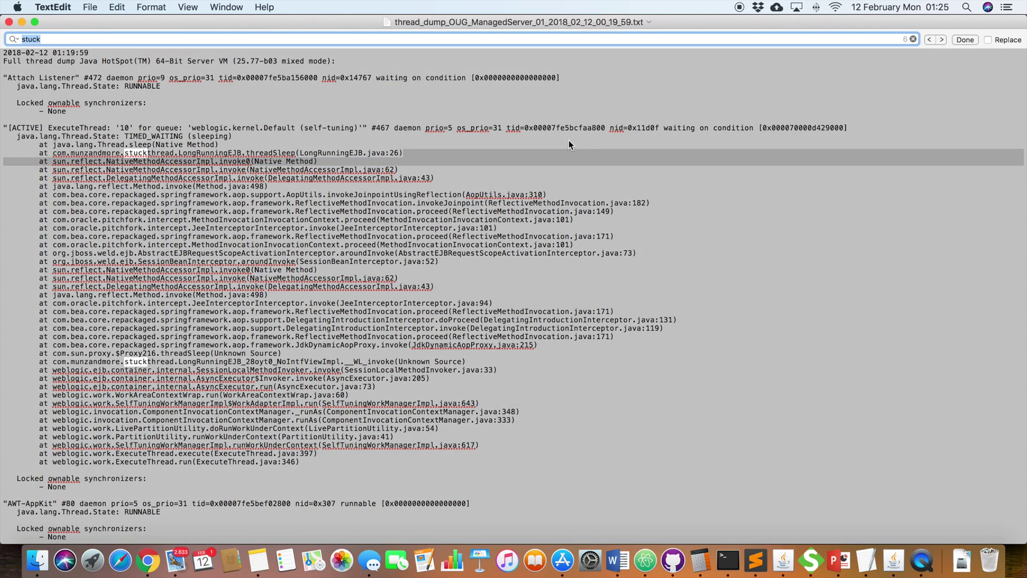
{"action": "key", "text": "super+v"}
{"action": "key", "text": "Return"}
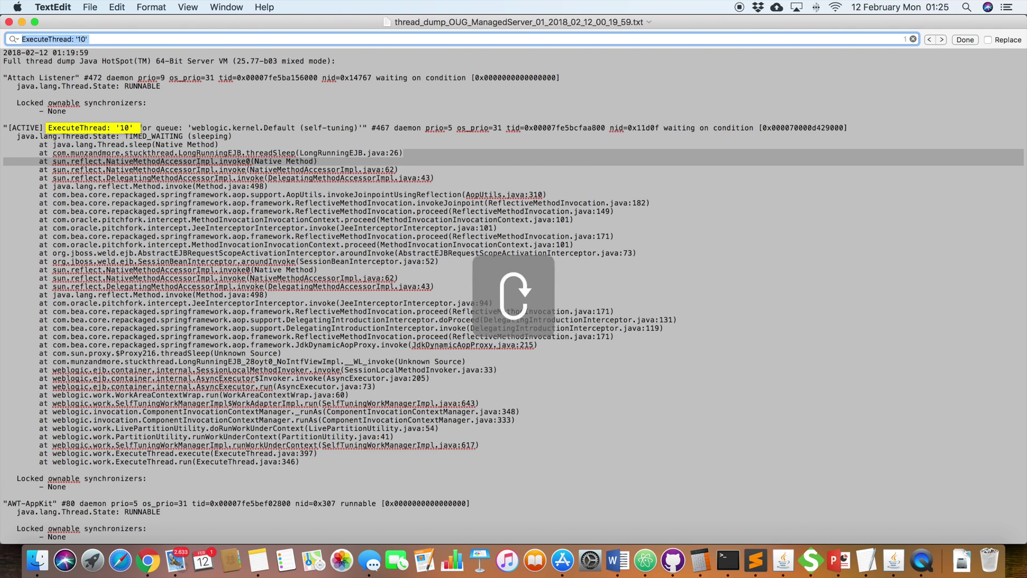
Step: Trace ExecuteThread '10''s stack to LongRunningEJB.threadSleep in LongRunningEJB.java line 26
{"action": "left_click", "coordinate": [311, 461]}
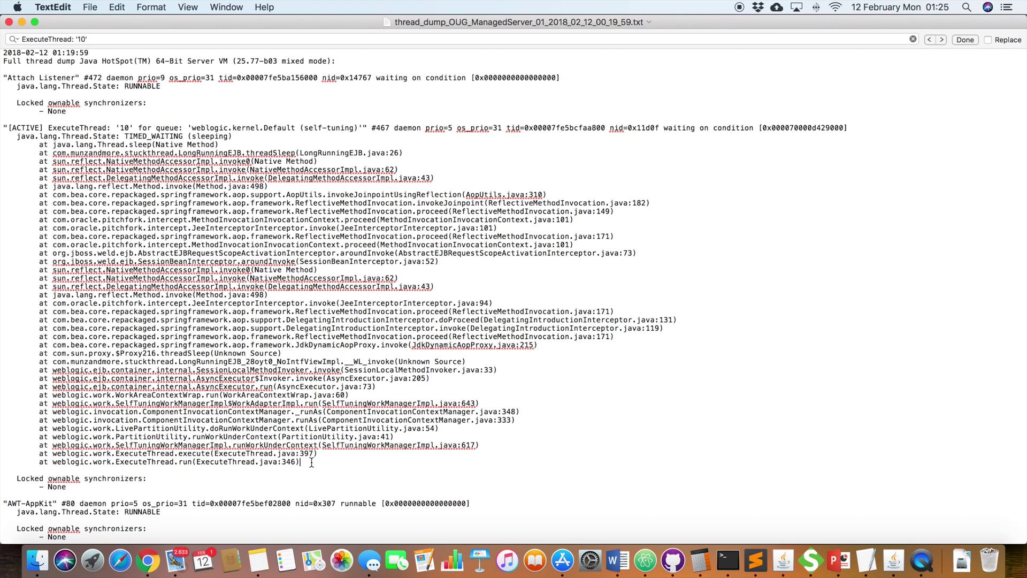
{"action": "mouse_move", "coordinate": [312, 461]}
{"action": "left_mouse_down"}
{"action": "mouse_move", "coordinate": [160, 199]}
{"action": "mouse_move", "coordinate": [3, 127]}
{"action": "left_mouse_up"}
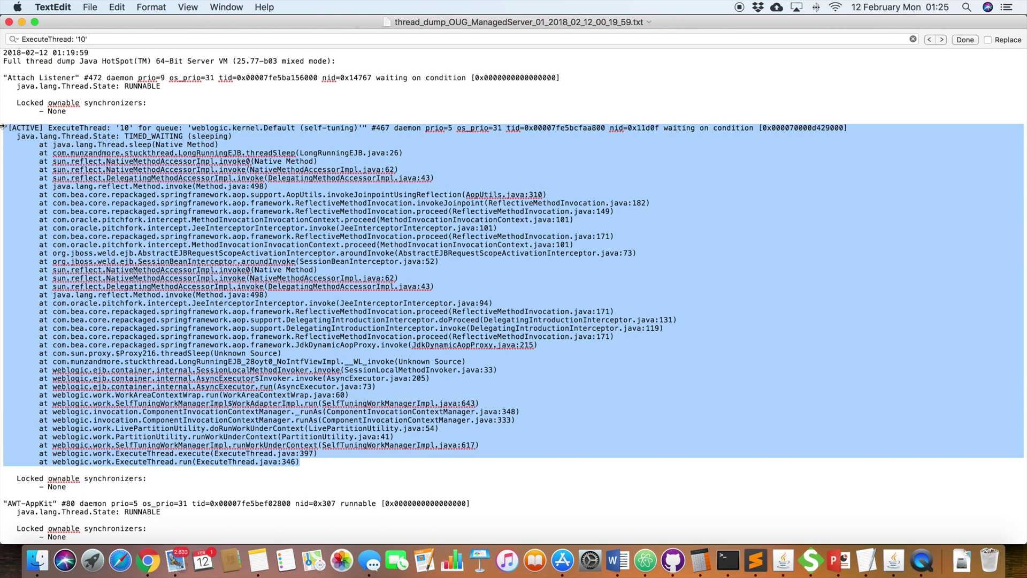
{"action": "left_click", "coordinate": [165, 136]}
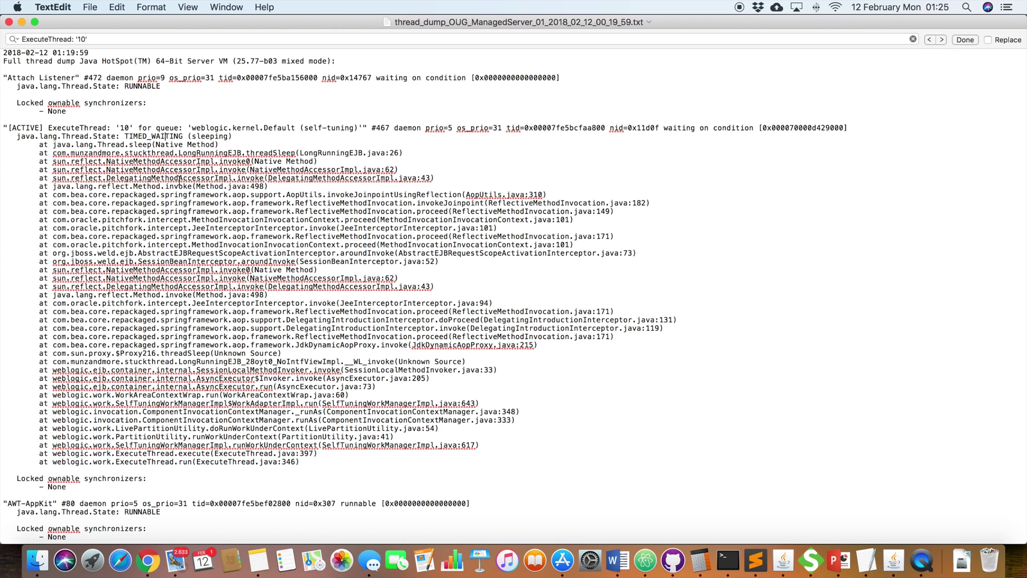
{"action": "left_click_drag", "start_coordinate": [134, 128], "coordinate": [62, 129]}
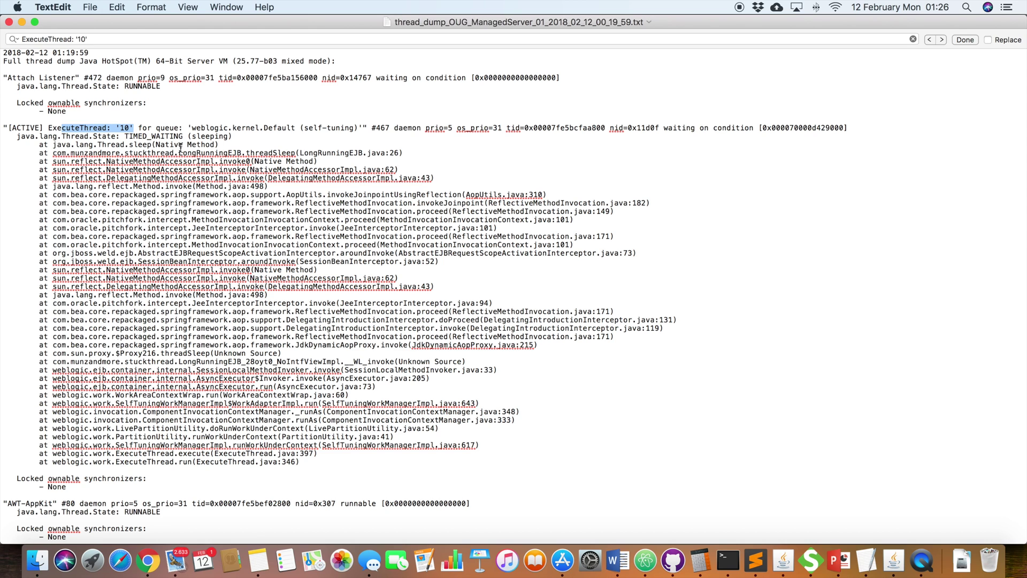
{"action": "double_click", "coordinate": [261, 152]}
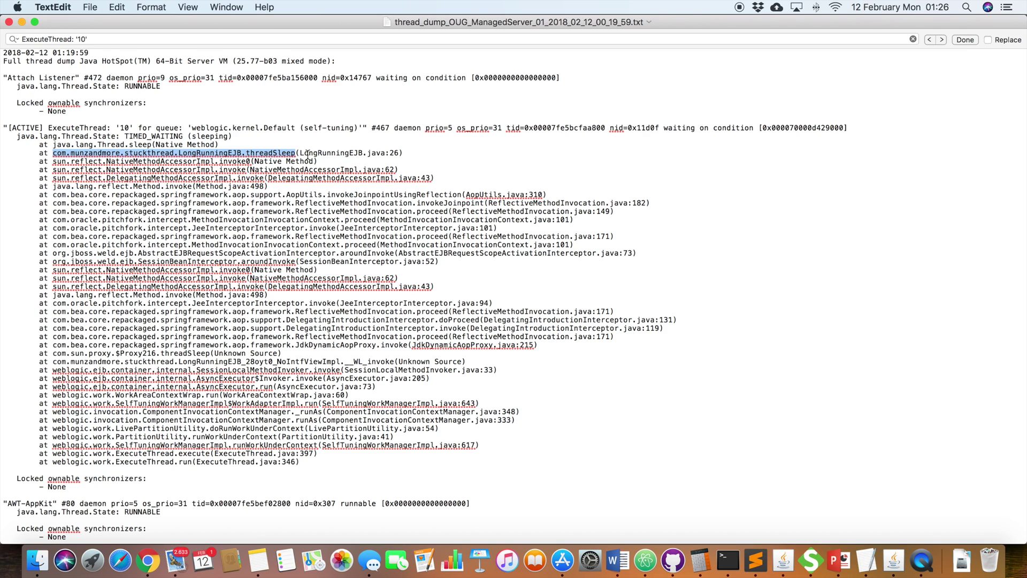
{"action": "double_click", "coordinate": [313, 153]}
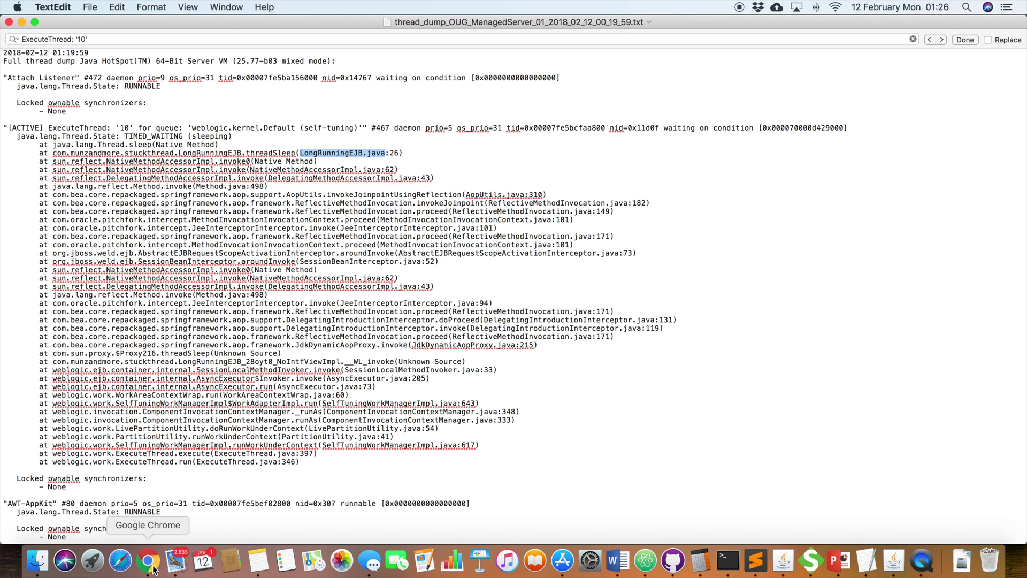
Step: Back in WLSDM, open Back-end Systems Notifications listing five EJB Business Method Invoke alerts
{"action": "left_click", "coordinate": [149, 560]}
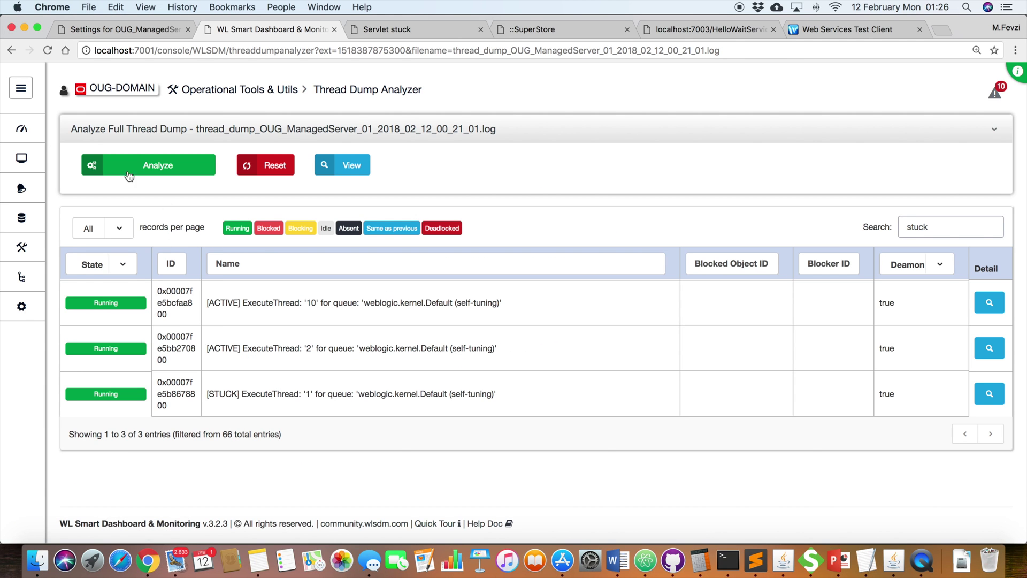
{"action": "mouse_move", "coordinate": [29, 144]}
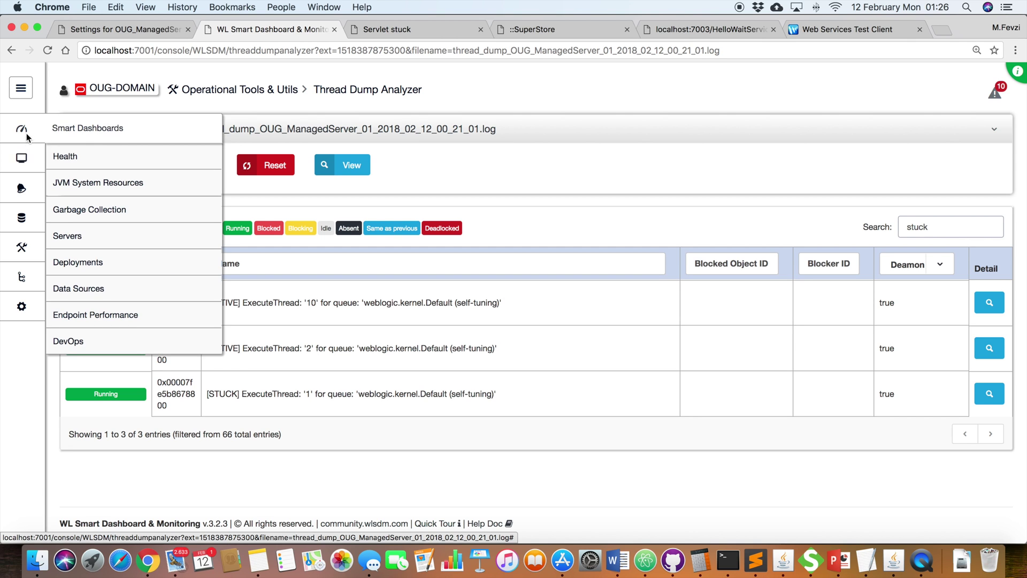
{"action": "mouse_move", "coordinate": [30, 190]}
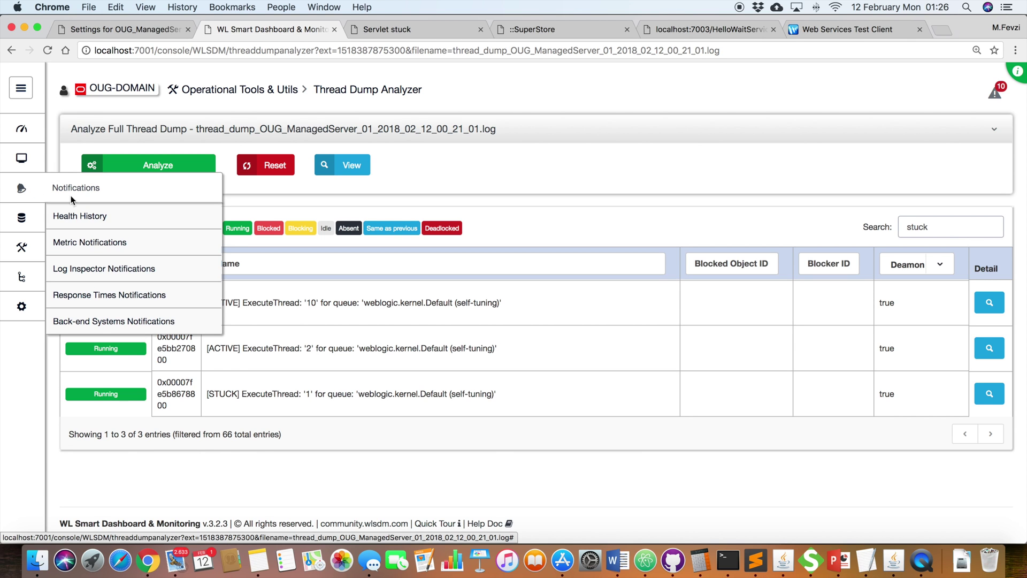
{"action": "left_click", "coordinate": [109, 320]}
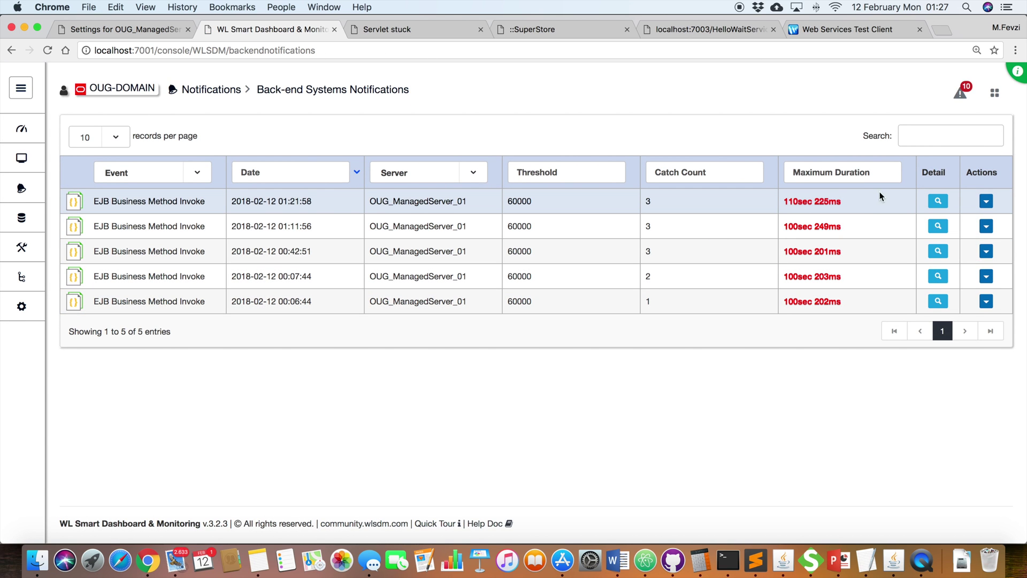
Step: Open the latest EJB event's details and select StuckThreadForFree#1.0beta, LongRunningEJB and threadSleep
{"action": "left_click", "coordinate": [937, 201]}
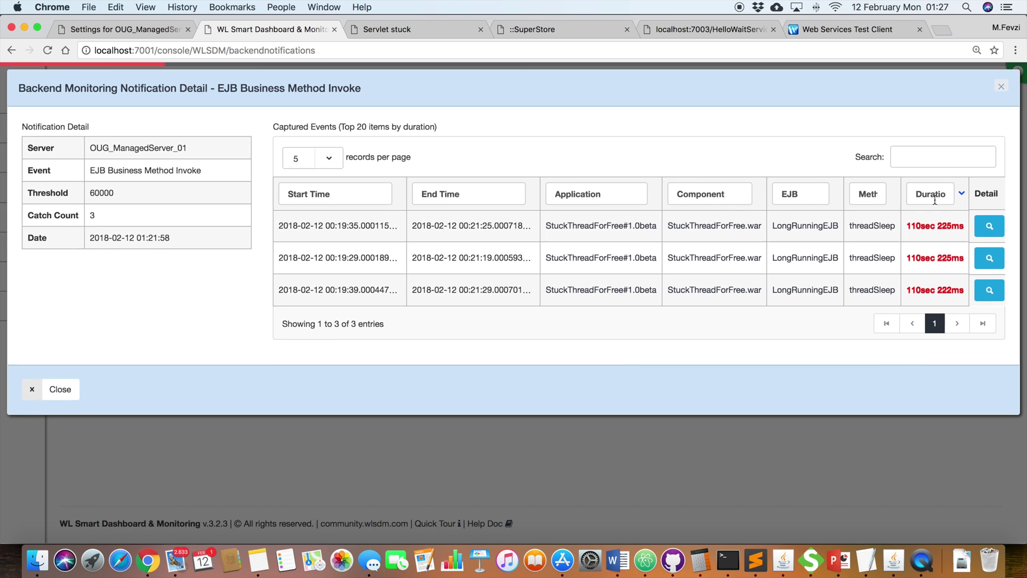
{"action": "left_click", "coordinate": [989, 227]}
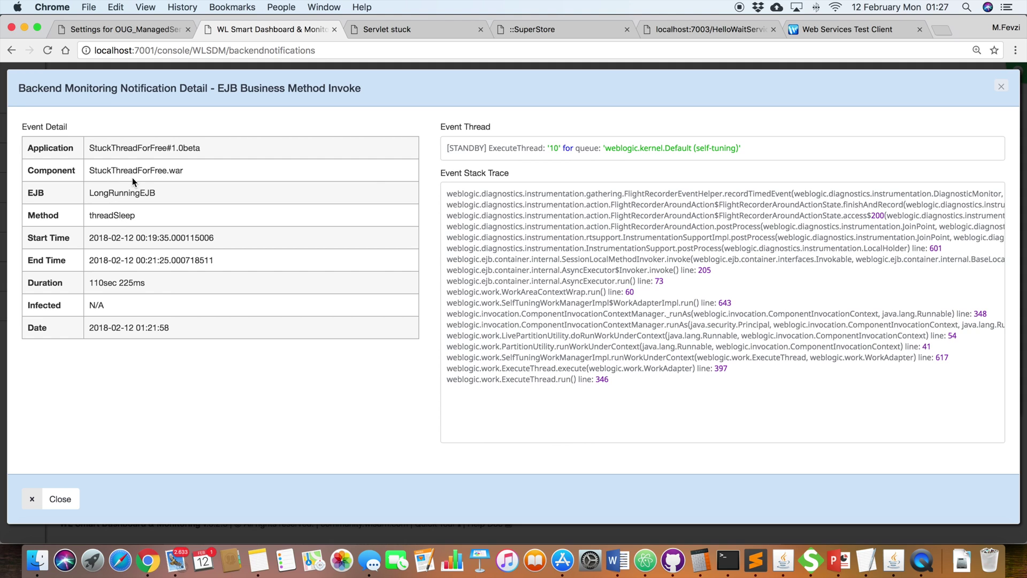
{"action": "double_click", "coordinate": [192, 147]}
{"action": "triple_click", "coordinate": [158, 147]}
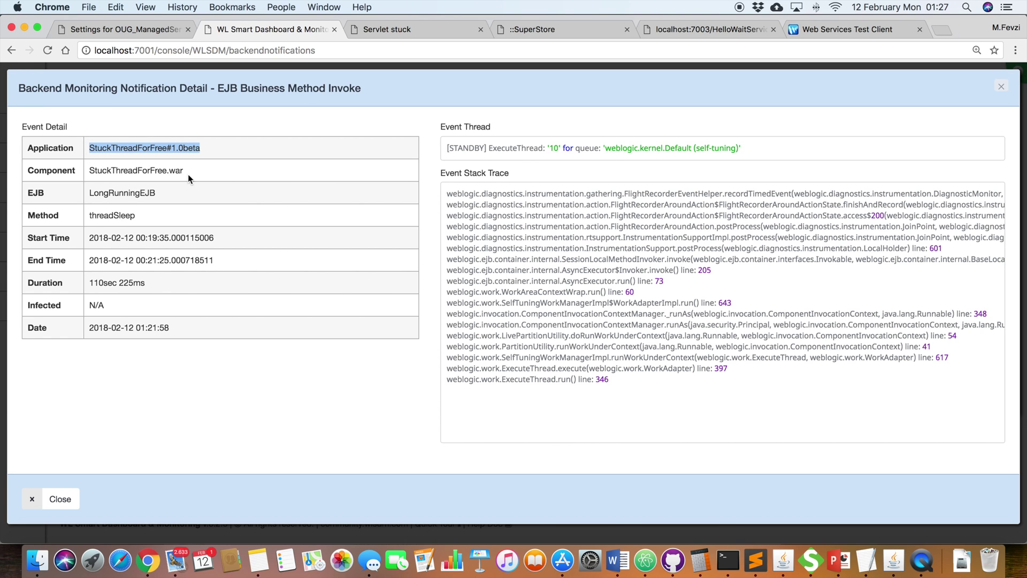
{"action": "double_click", "coordinate": [125, 193]}
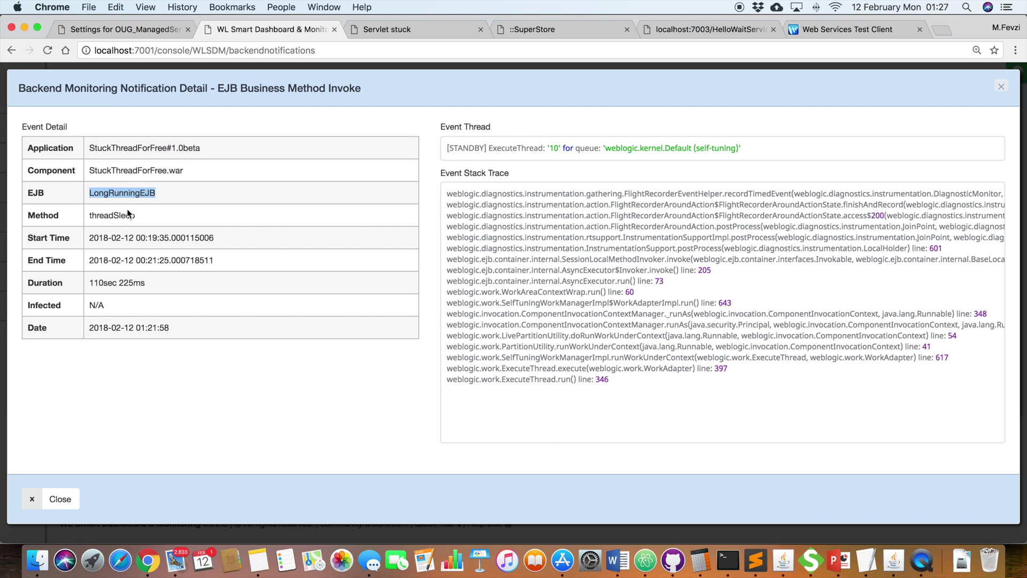
{"action": "double_click", "coordinate": [123, 215]}
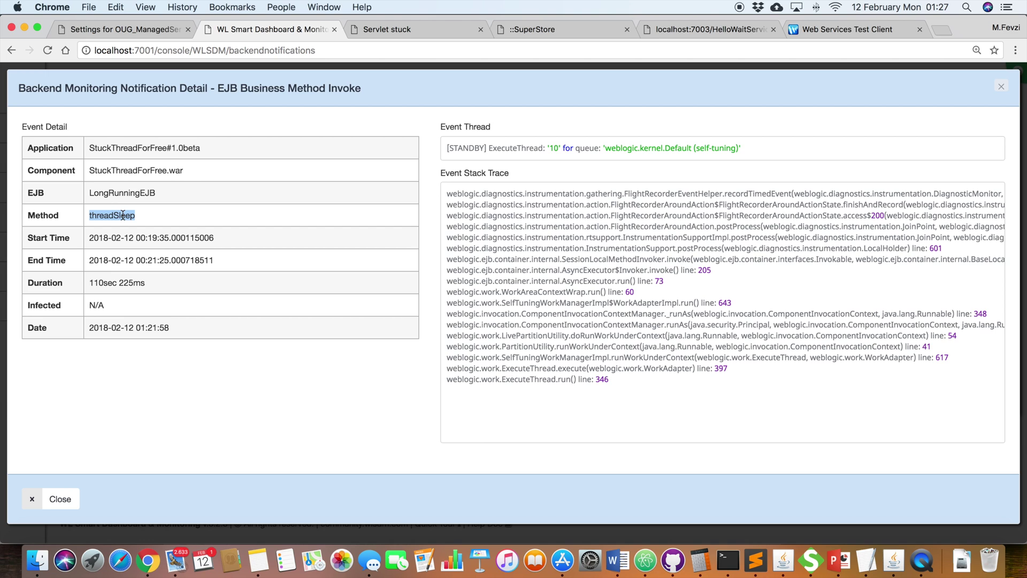
Step: Highlight the EJB Business Method Invoke title and threadSleep, then close both detail dialogs
{"action": "left_click_drag", "start_coordinate": [217, 89], "coordinate": [360, 88]}
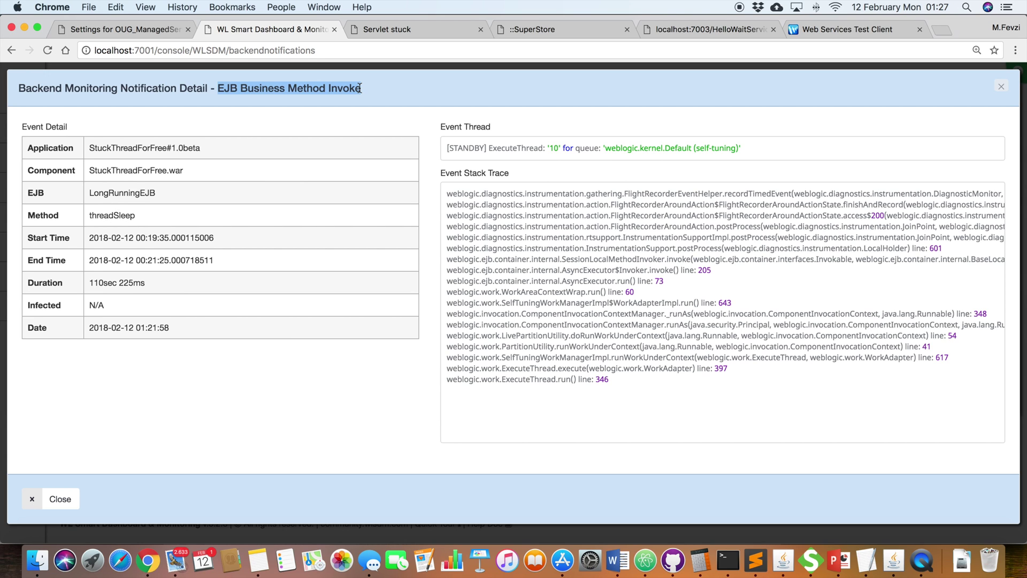
{"action": "double_click", "coordinate": [114, 215]}
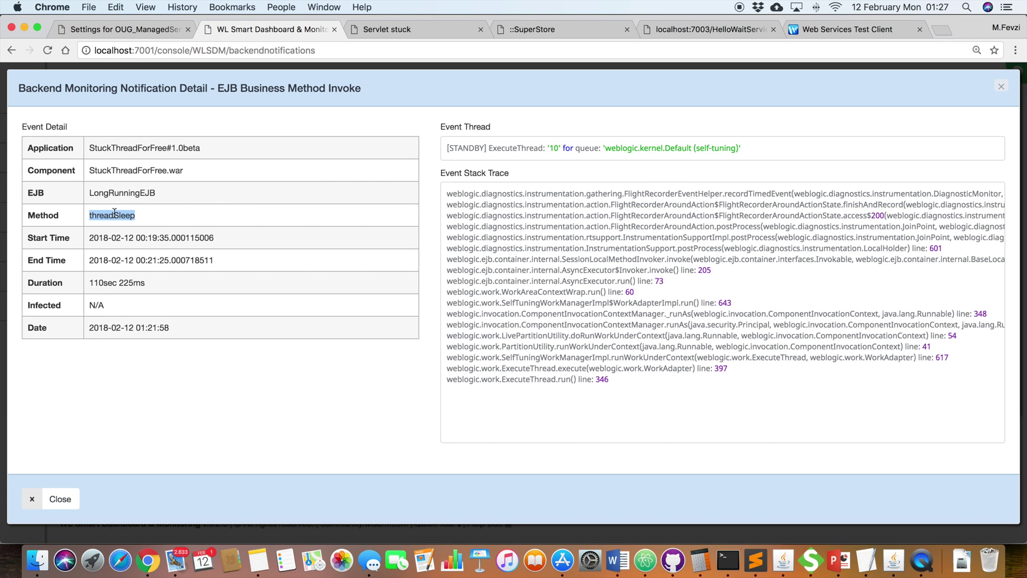
{"action": "left_click", "coordinate": [1001, 86]}
{"action": "left_click", "coordinate": [1001, 86]}
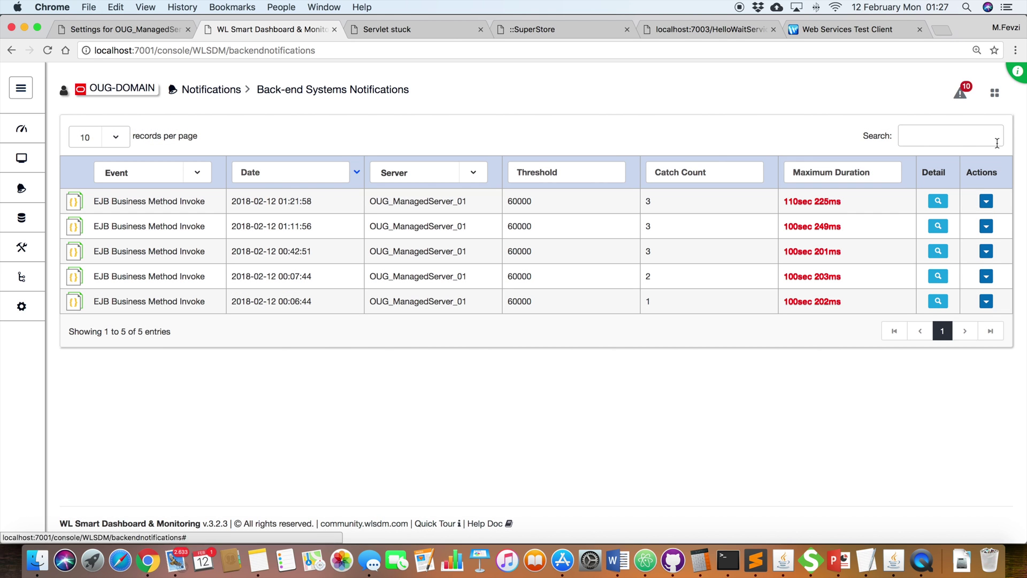
Step: Review the latest notification's three threadSleep events, then bring up the StuckThreadCount warning in Mail
{"action": "left_click", "coordinate": [986, 201]}
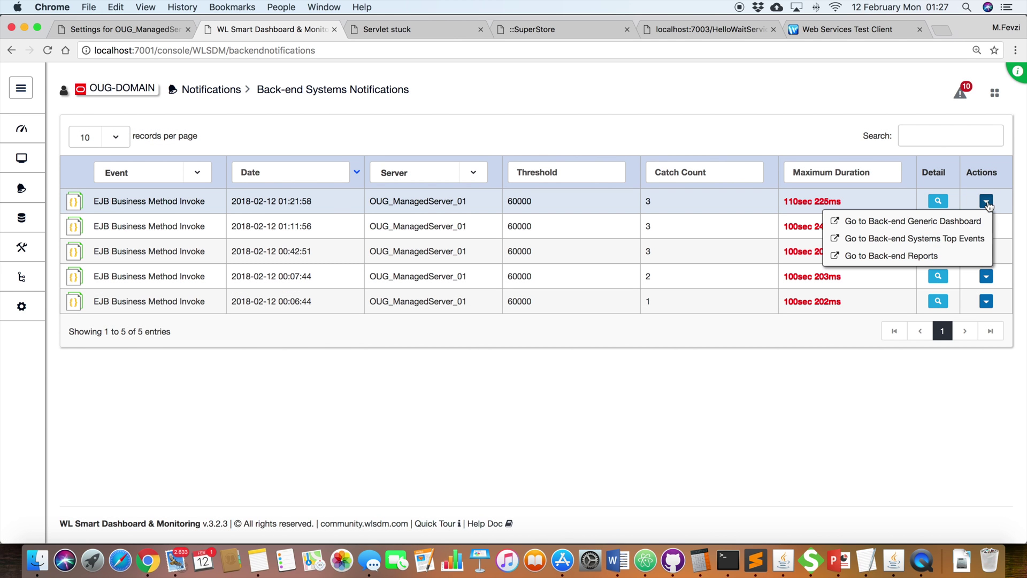
{"action": "left_click", "coordinate": [868, 354]}
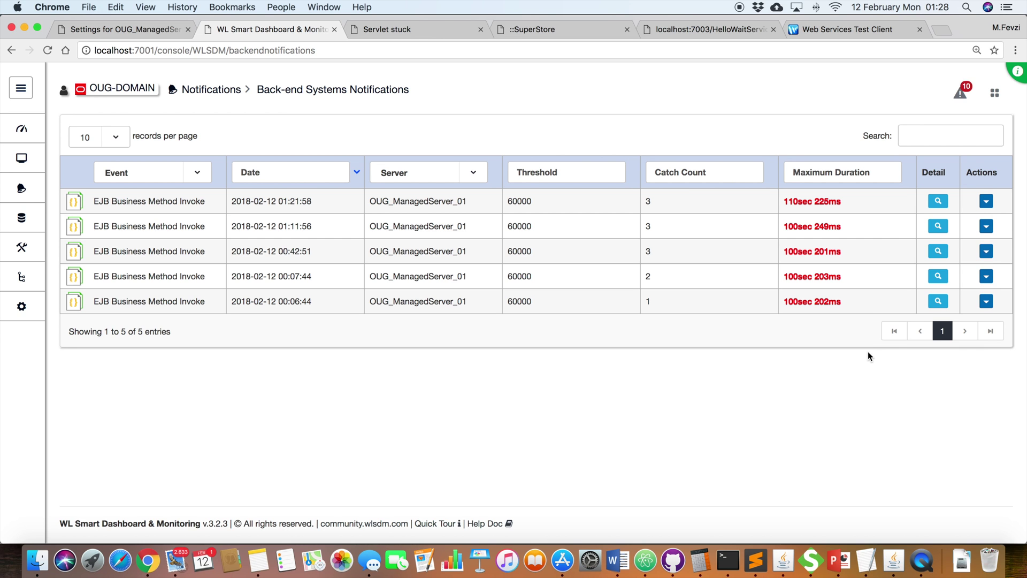
{"action": "left_click", "coordinate": [937, 201]}
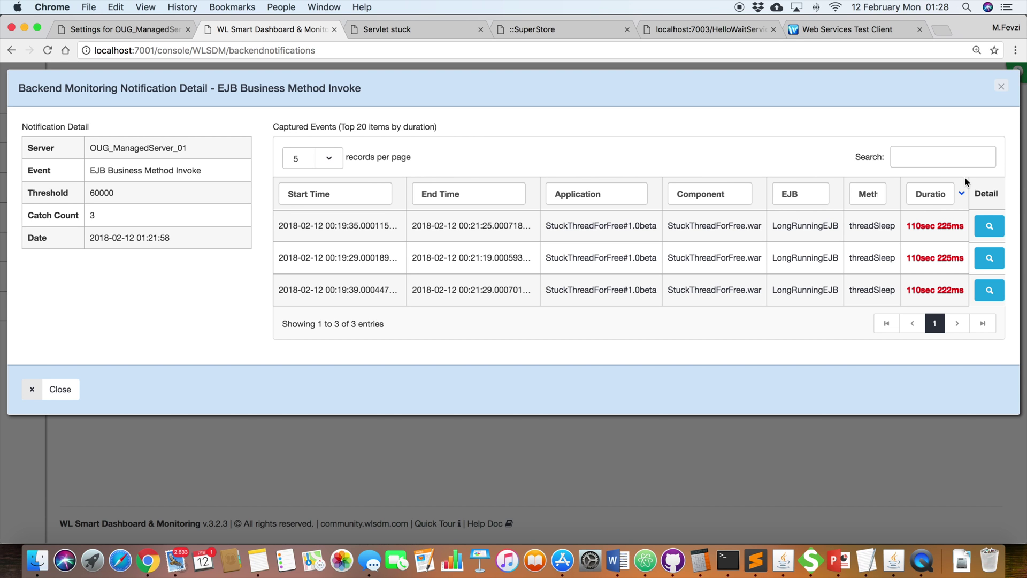
{"action": "left_click", "coordinate": [1000, 86]}
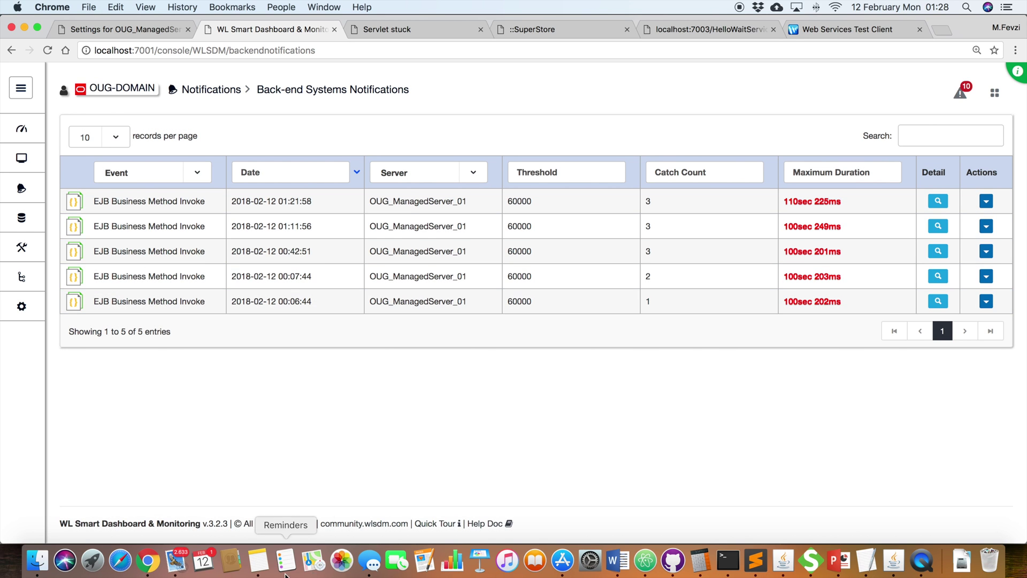
{"action": "left_click", "coordinate": [176, 560]}
{"action": "left_click", "coordinate": [139, 235]}
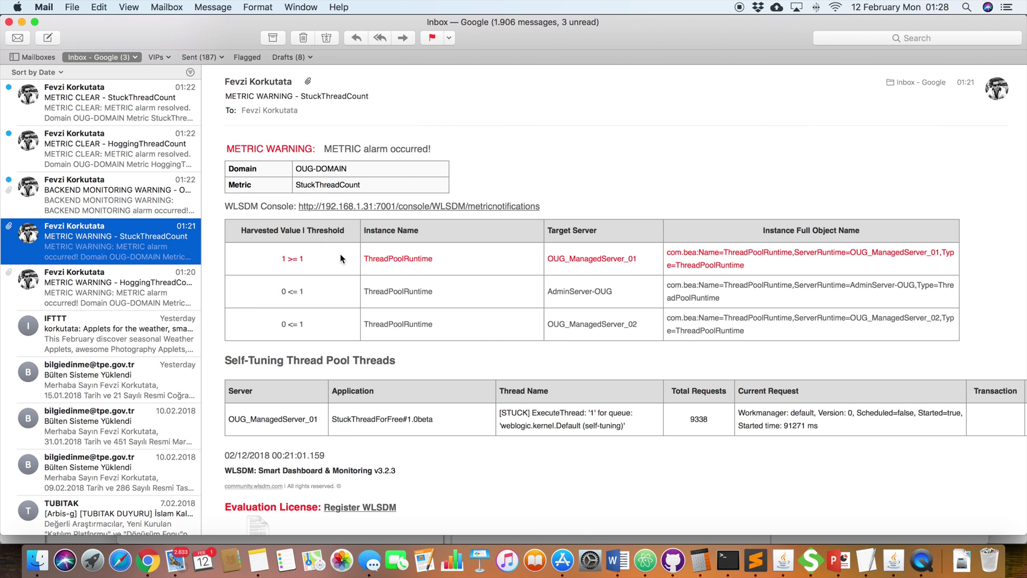
Step: Read the StuckThreadCount warning (1 >= 1, ExecuteThread '1'), then open the BACKEND MONITORING WARNING email
{"action": "scroll", "coordinate": [340, 258], "scroll_direction": "down", "scroll_amount": 1}
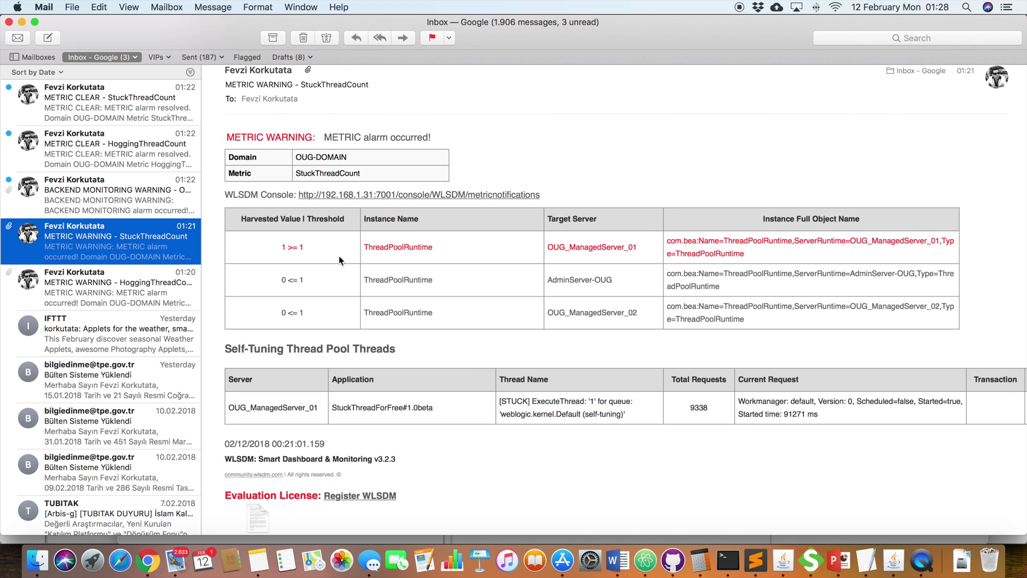
{"action": "scroll", "coordinate": [339, 257], "scroll_direction": "down", "scroll_amount": 1}
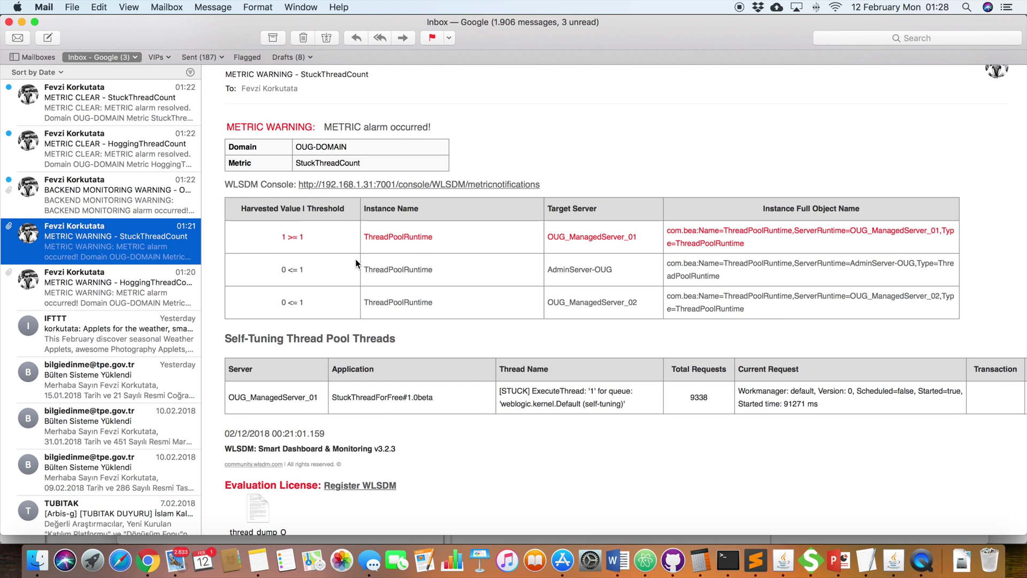
{"action": "double_click", "coordinate": [334, 164]}
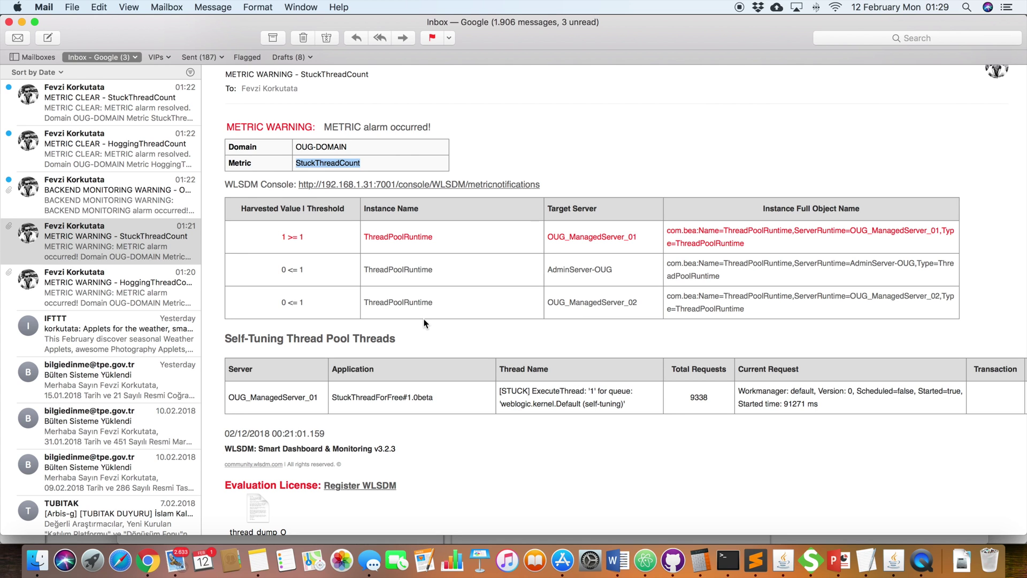
{"action": "left_click", "coordinate": [139, 199]}
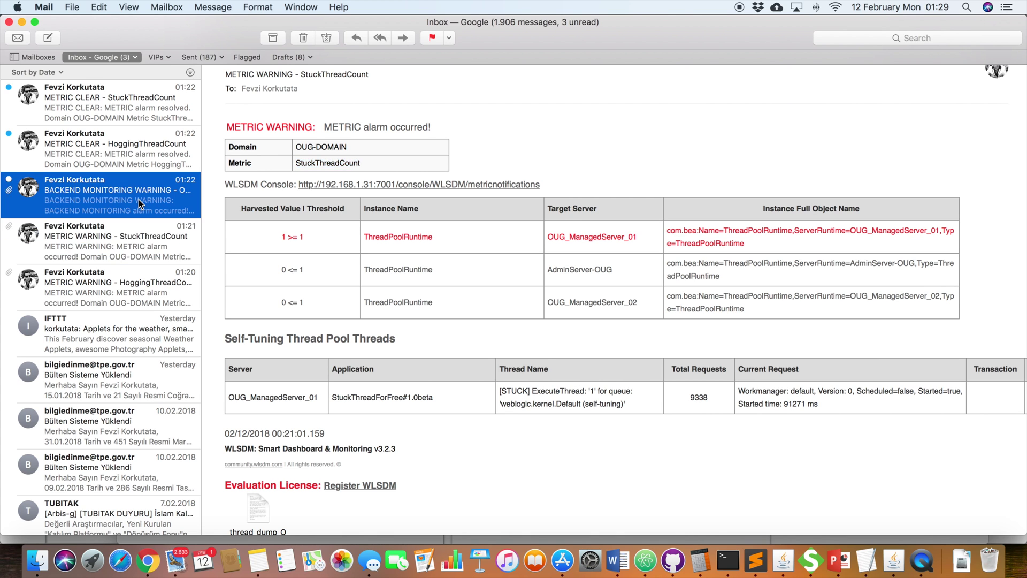
Step: Point out the backend warning's 60000 ms threshold value
{"action": "scroll", "coordinate": [428, 234], "scroll_direction": "down", "scroll_amount": 2}
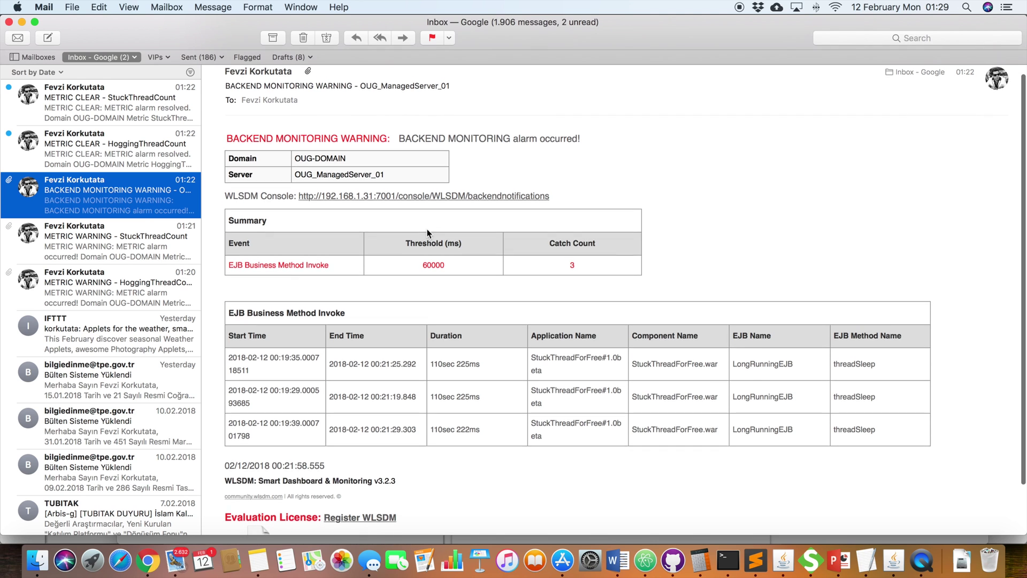
{"action": "scroll", "coordinate": [428, 234], "scroll_direction": "up", "scroll_amount": 2}
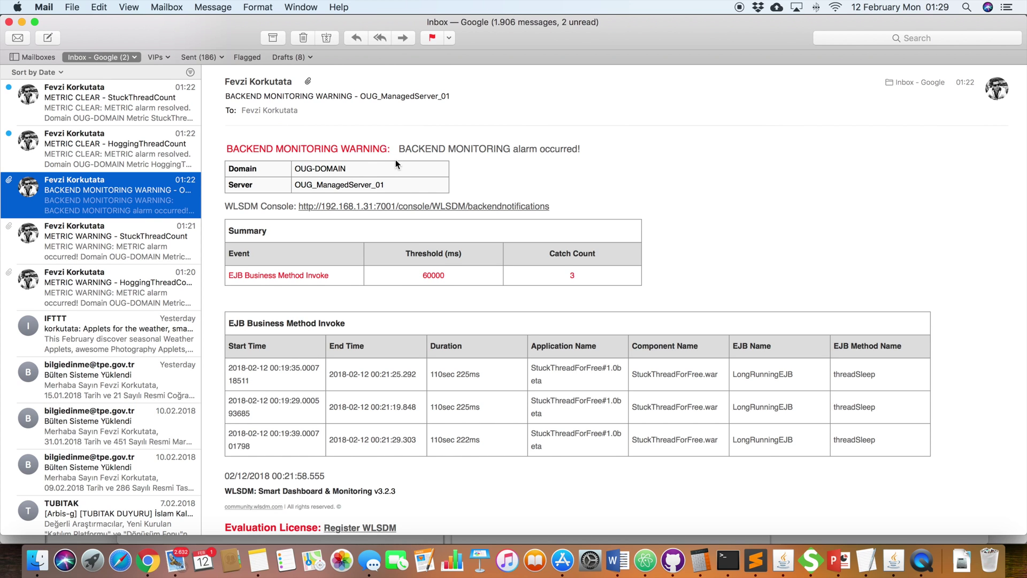
{"action": "left_click", "coordinate": [356, 276]}
{"action": "left_click", "coordinate": [427, 273]}
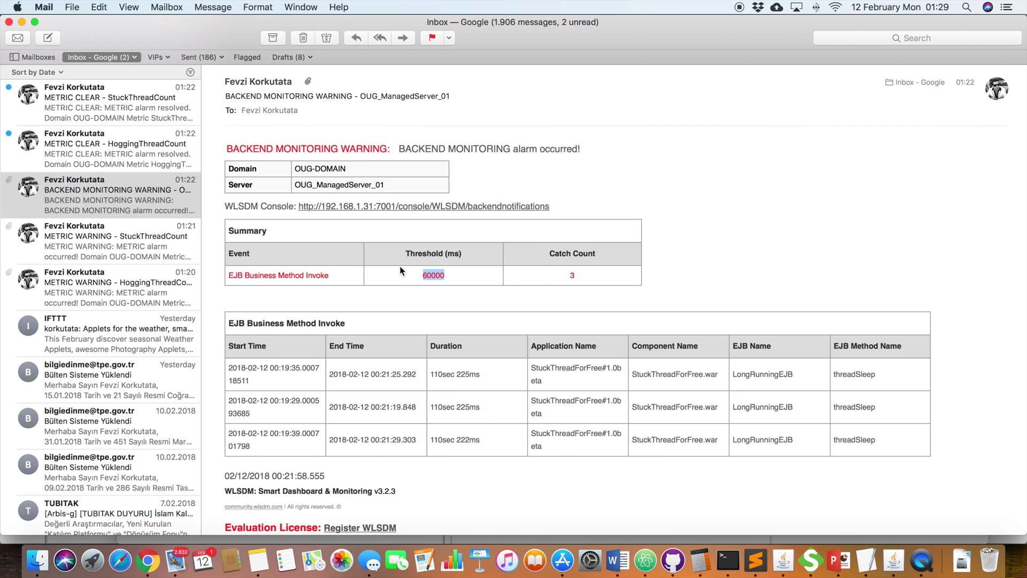
Step: Highlight the captured LongRunningEJB threadSleep events, then open the METRIC CLEAR HoggingThreadCount email
{"action": "scroll", "coordinate": [342, 341], "scroll_direction": "down", "scroll_amount": 2}
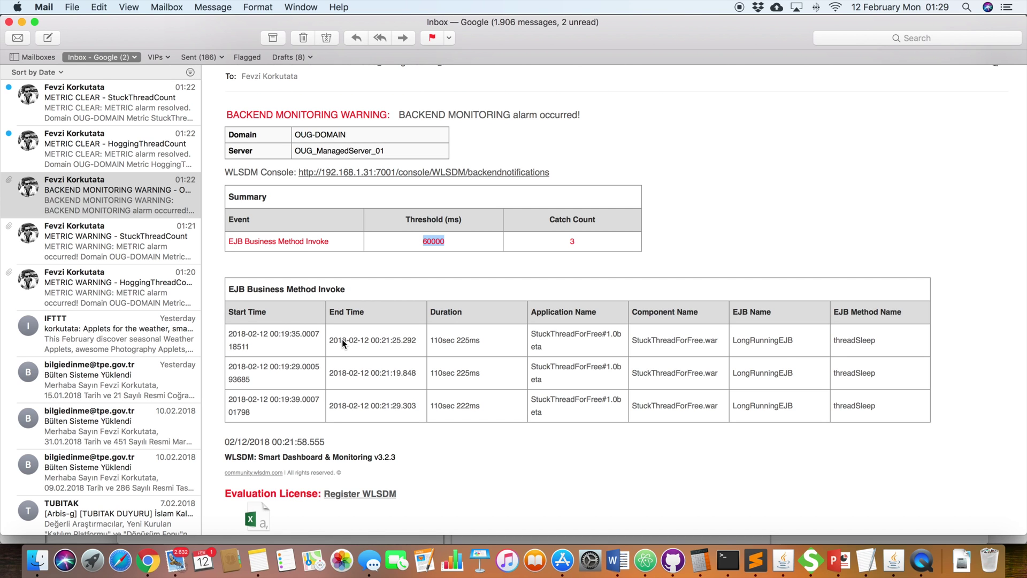
{"action": "left_click_drag", "start_coordinate": [903, 407], "coordinate": [264, 366]}
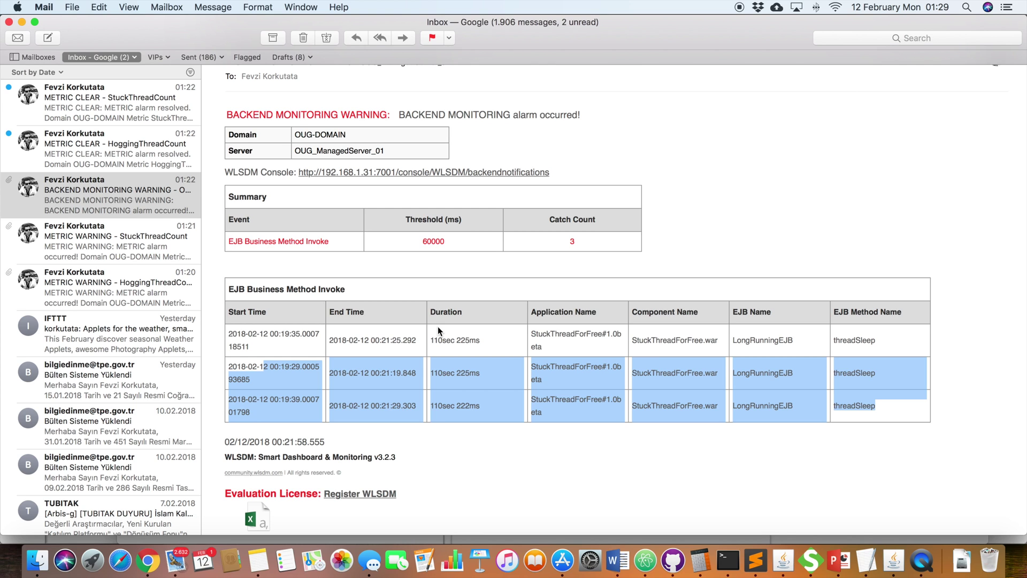
{"action": "double_click", "coordinate": [780, 338]}
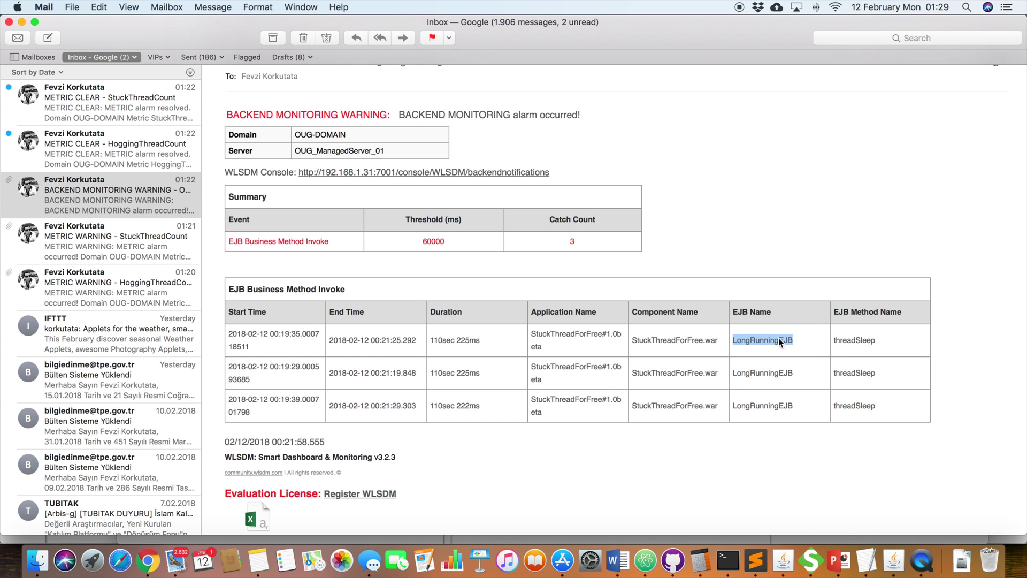
{"action": "double_click", "coordinate": [850, 341]}
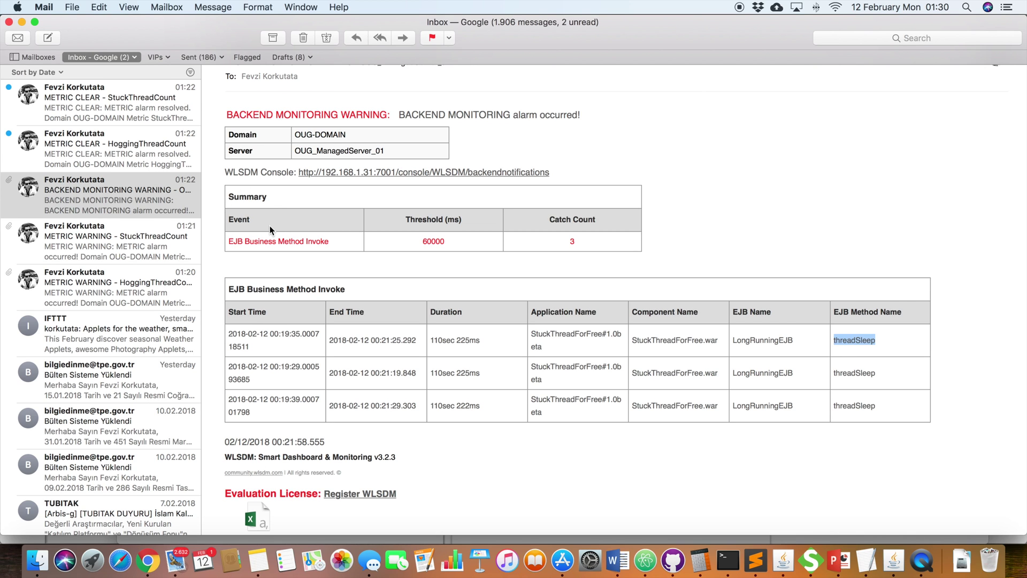
{"action": "left_click", "coordinate": [142, 155]}
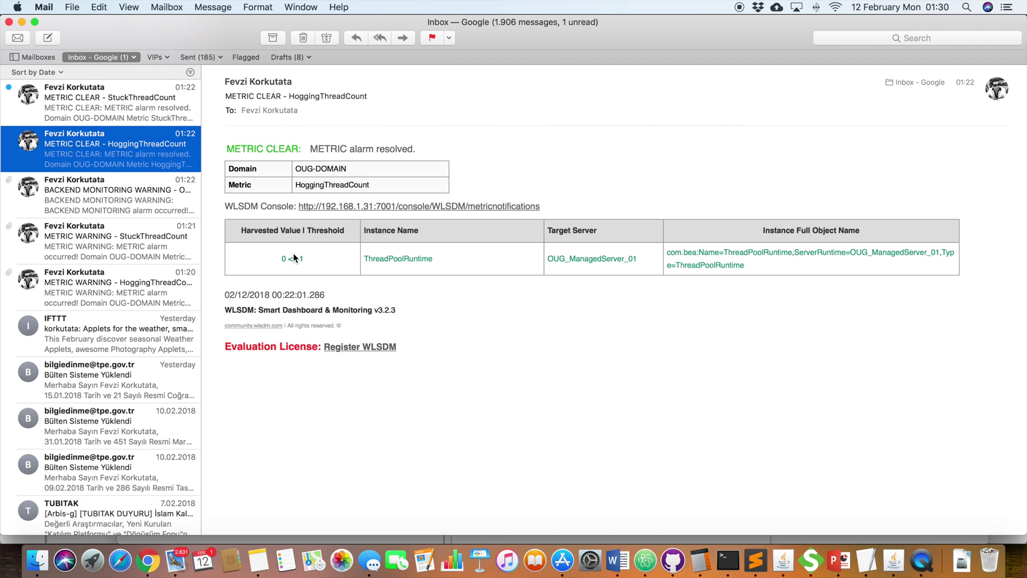
Step: Open the top METRIC CLEAR – StuckThreadCount email showing OUG_ManagedServer_01 resolved at 0 <= 1
{"action": "left_click", "coordinate": [150, 114]}
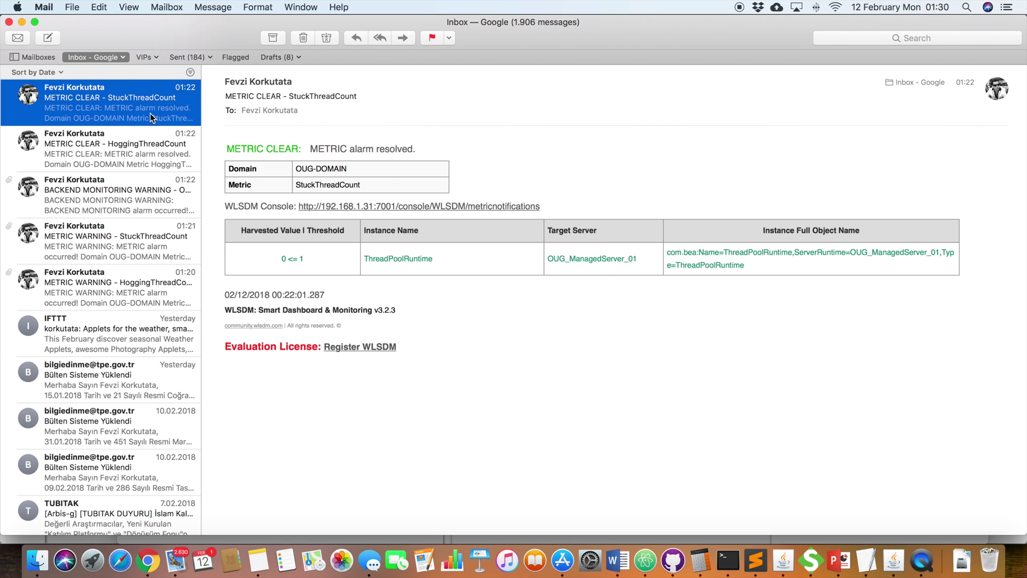
Step: Refresh WLSDM's Servers dashboard and confirm HoggingThreadCount and StuckThreadCount read zero on all servers
{"action": "left_click", "coordinate": [146, 562]}
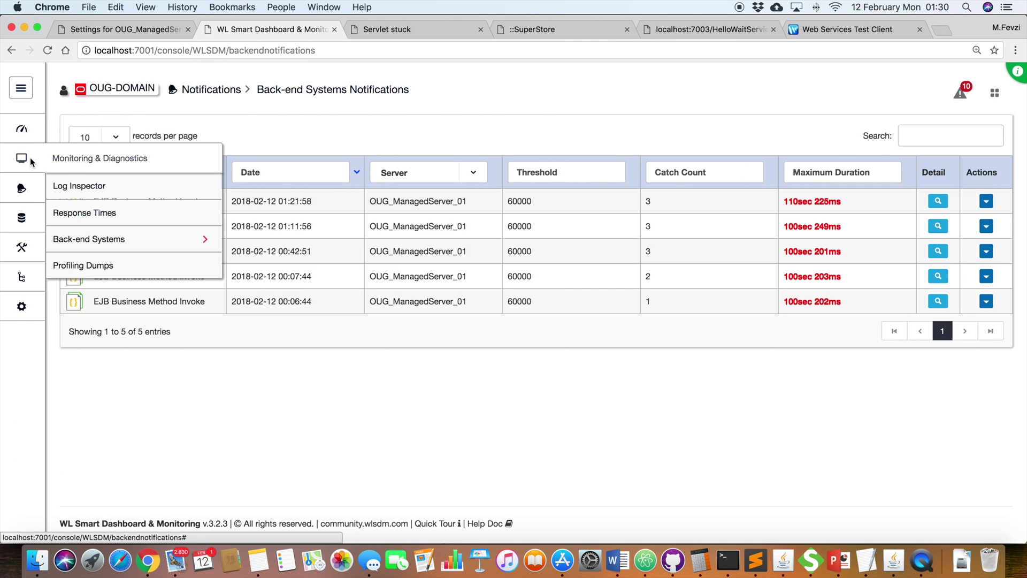
{"action": "mouse_move", "coordinate": [31, 137]}
{"action": "left_click", "coordinate": [91, 233]}
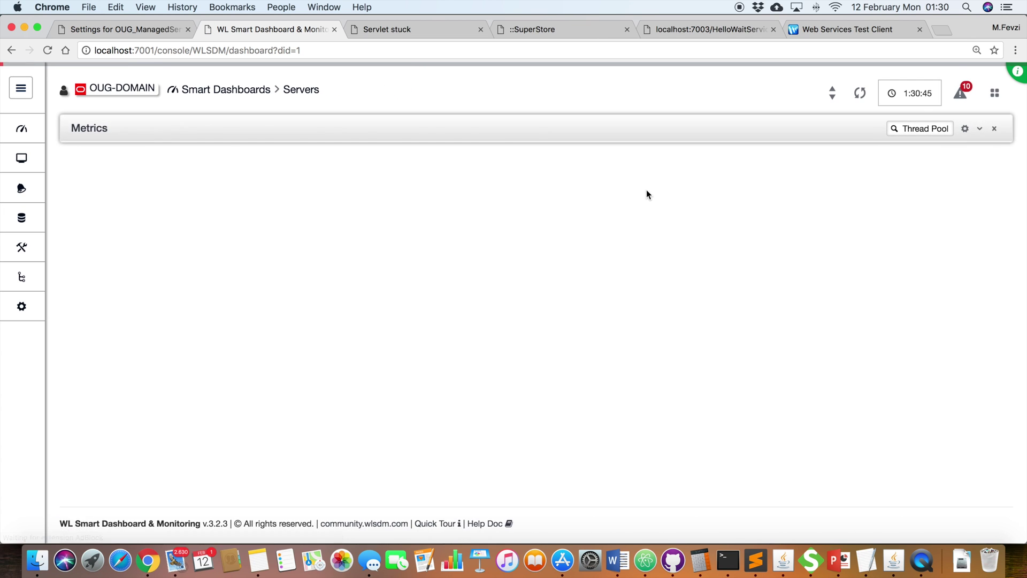
{"action": "left_click", "coordinate": [857, 95]}
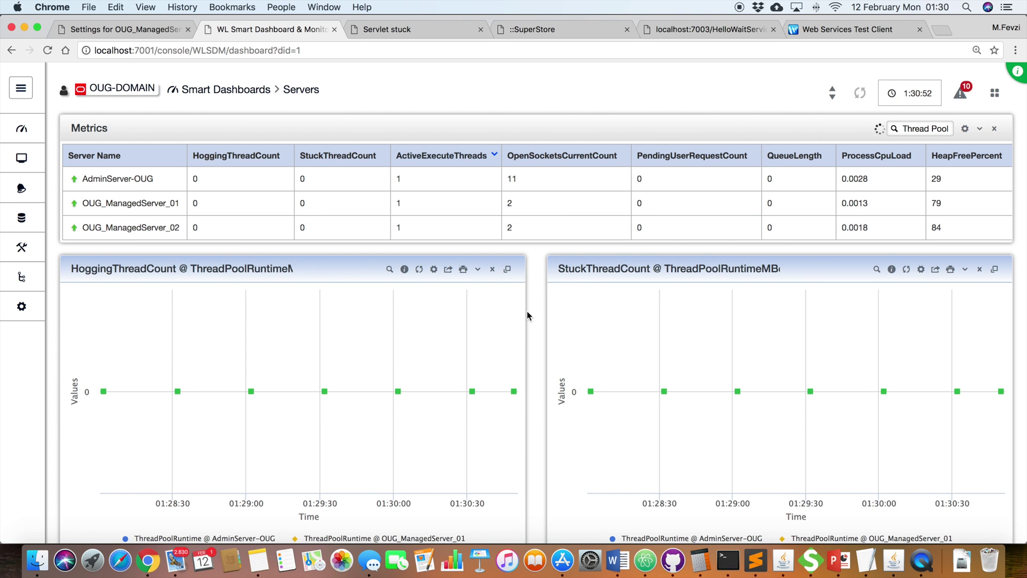
{"action": "scroll", "coordinate": [456, 292], "scroll_direction": "down", "scroll_amount": 1}
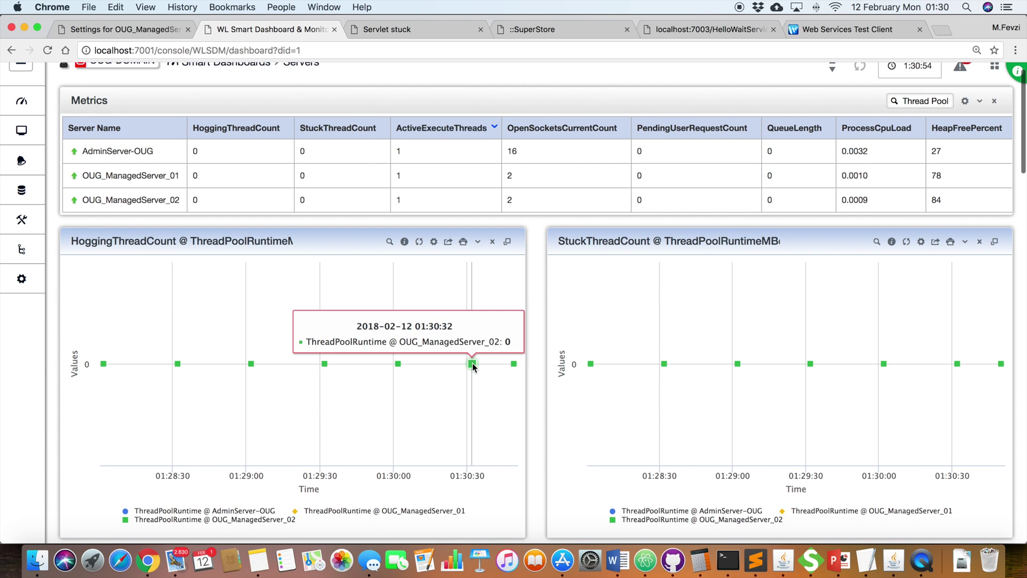
{"action": "mouse_move", "coordinate": [515, 364]}
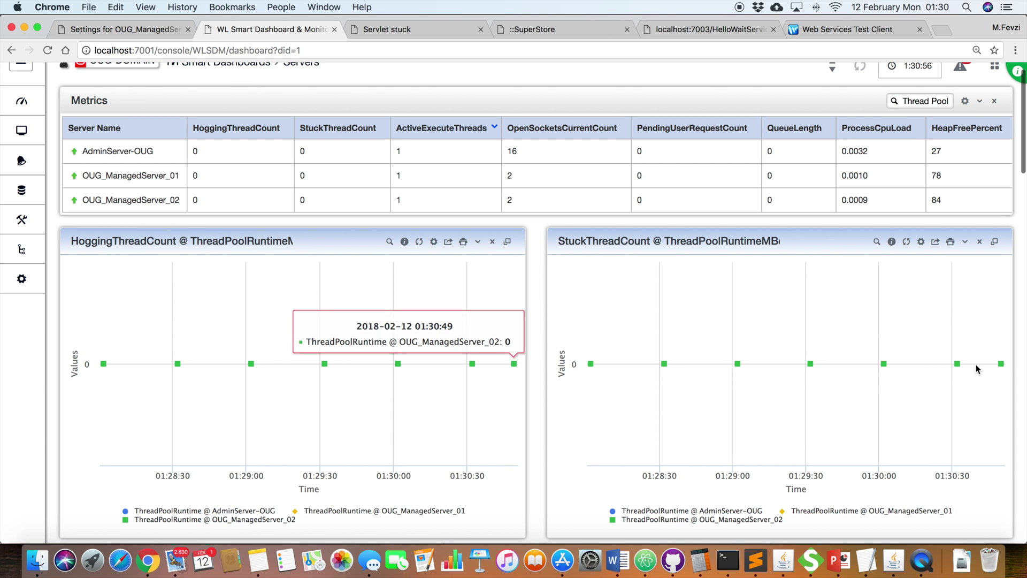
{"action": "mouse_move", "coordinate": [1001, 366]}
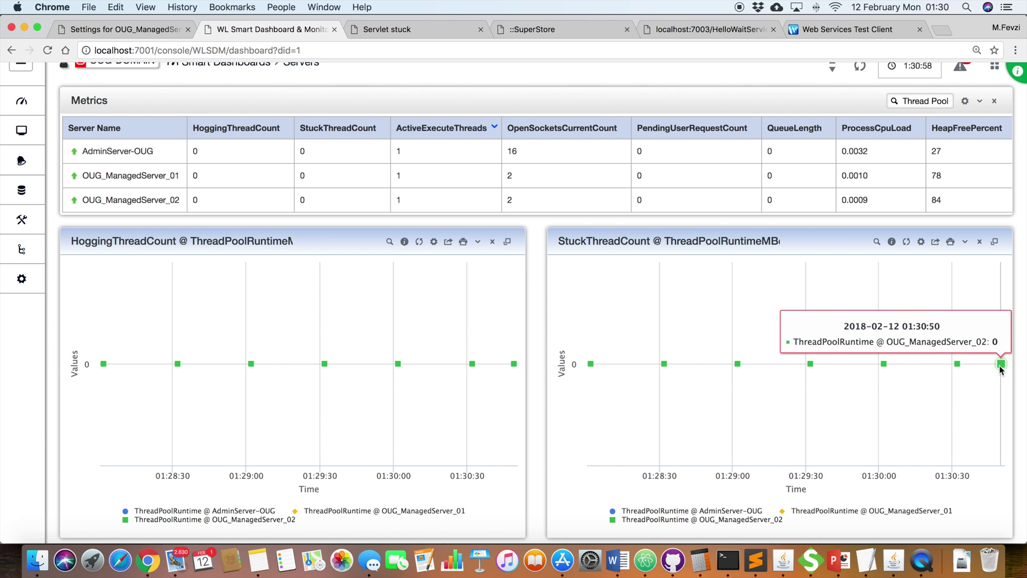
{"action": "scroll", "coordinate": [1000, 365], "scroll_direction": "up", "scroll_amount": 2}
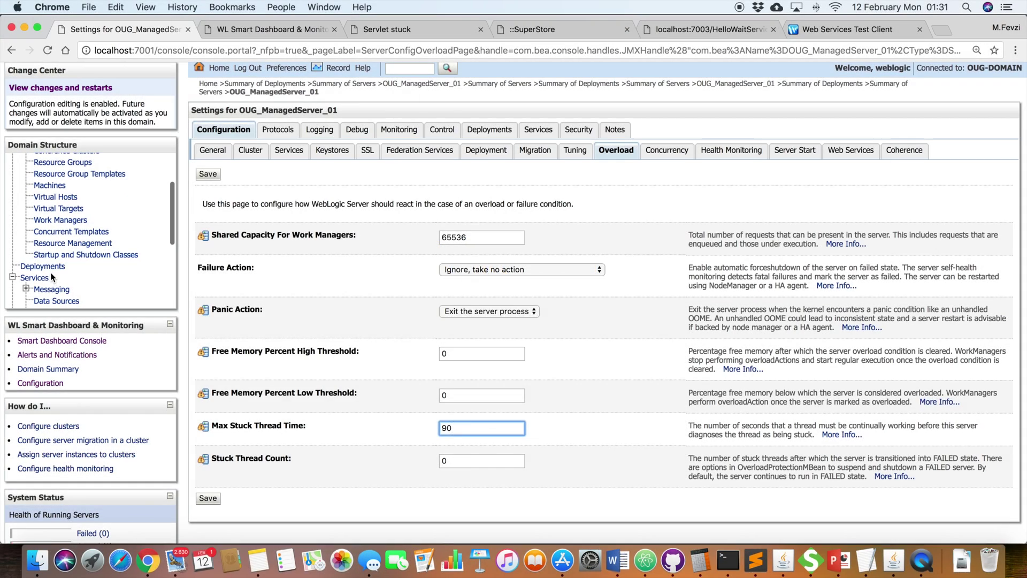
Step: Find the superstore deployment in the WebLogic console, then bring up the SuperStore Product List
{"action": "scroll", "coordinate": [428, 298], "scroll_direction": "down", "scroll_amount": 2}
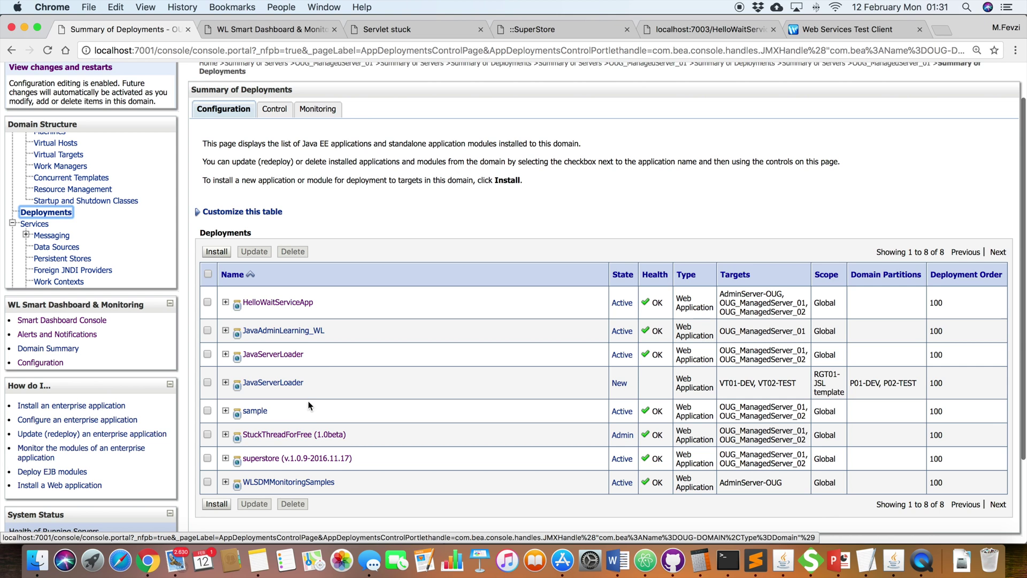
{"action": "left_click_drag", "start_coordinate": [343, 459], "coordinate": [238, 466]}
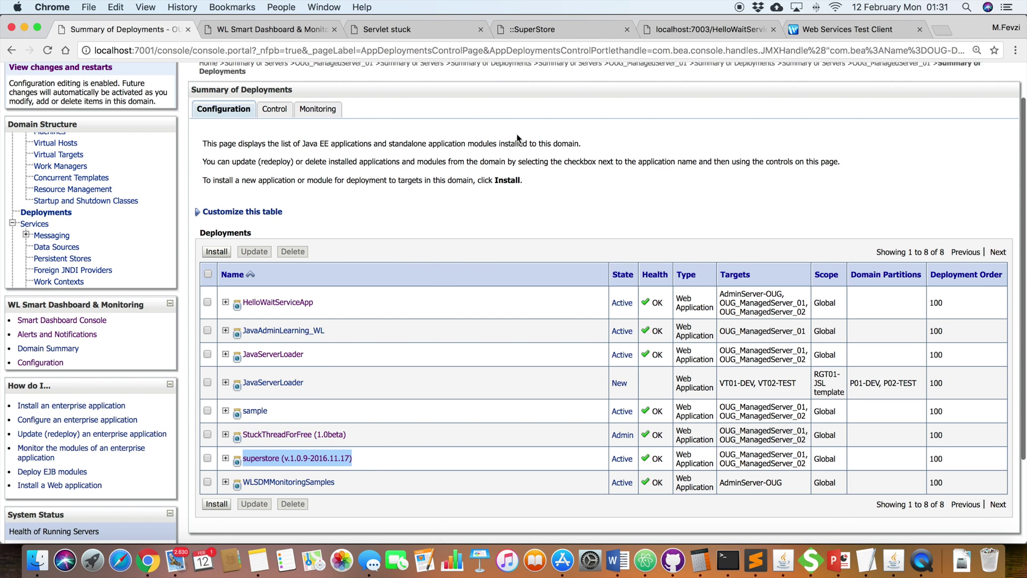
{"action": "left_click", "coordinate": [538, 29]}
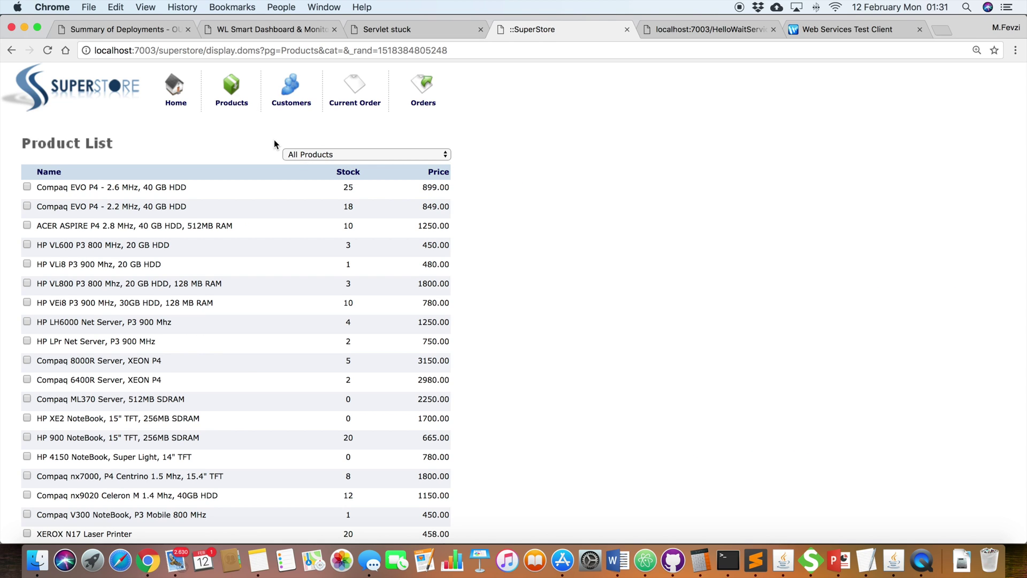
Step: Cycle through SuperStore's Products, Customers, Current Order and Orders pages, then return to WLSDM
{"action": "left_click", "coordinate": [233, 103]}
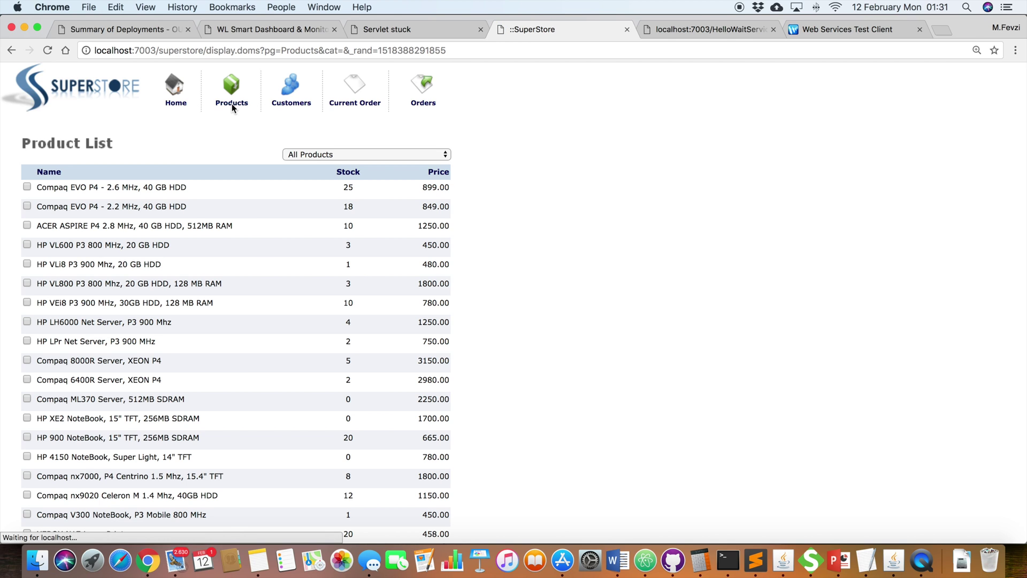
{"action": "left_click", "coordinate": [283, 101]}
{"action": "left_click", "coordinate": [367, 102]}
{"action": "left_click", "coordinate": [424, 102]}
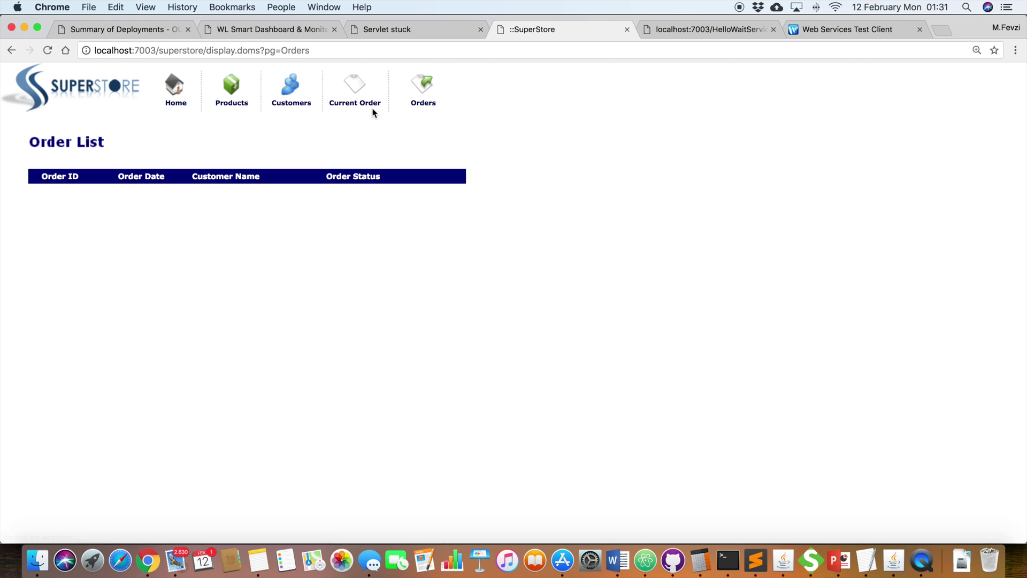
{"action": "left_click", "coordinate": [286, 101]}
{"action": "left_click", "coordinate": [232, 103]}
{"action": "left_click", "coordinate": [275, 105]}
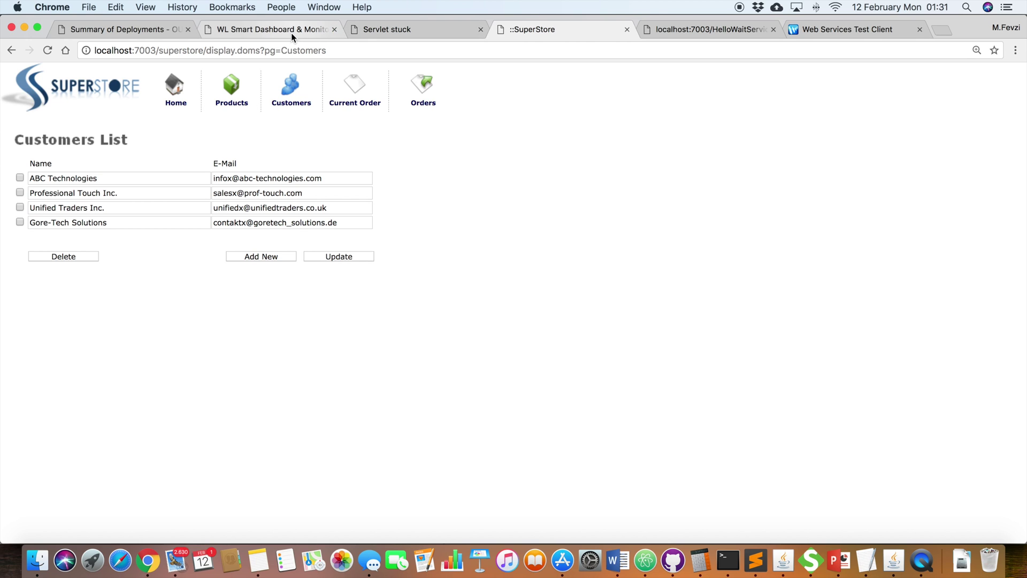
{"action": "left_click", "coordinate": [226, 29]}
{"action": "mouse_move", "coordinate": [36, 146]}
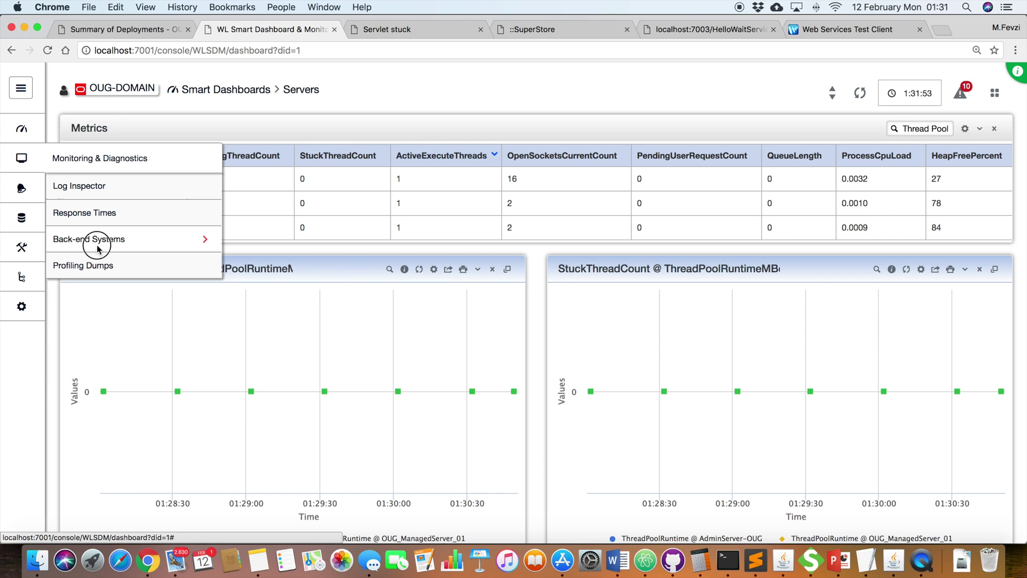
Step: Open the Back-end Generic monitoring page for OUG_ManagedServer_01 and reload it
{"action": "left_click", "coordinate": [96, 238]}
{"action": "left_click", "coordinate": [107, 270]}
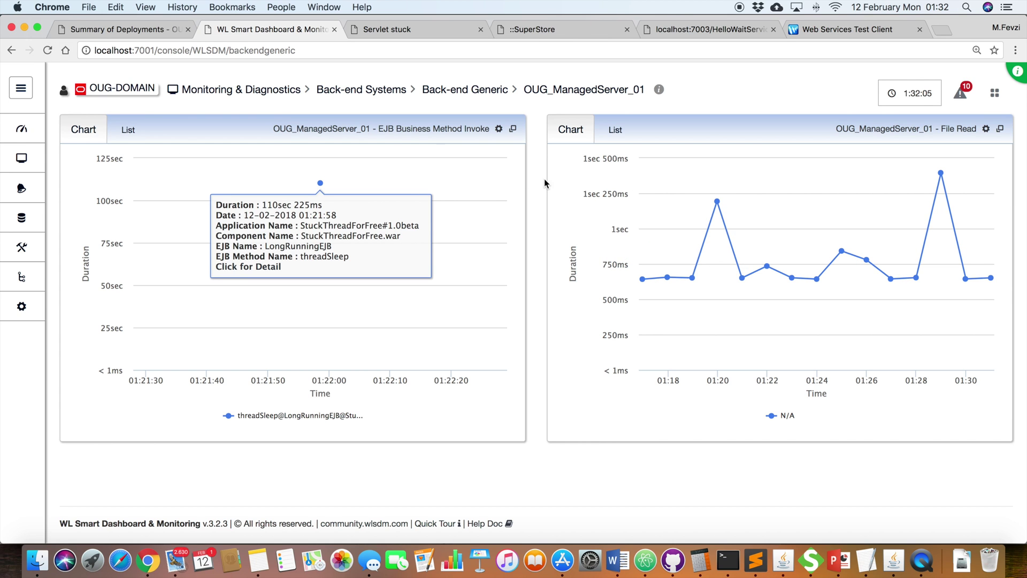
{"action": "left_click", "coordinate": [48, 51]}
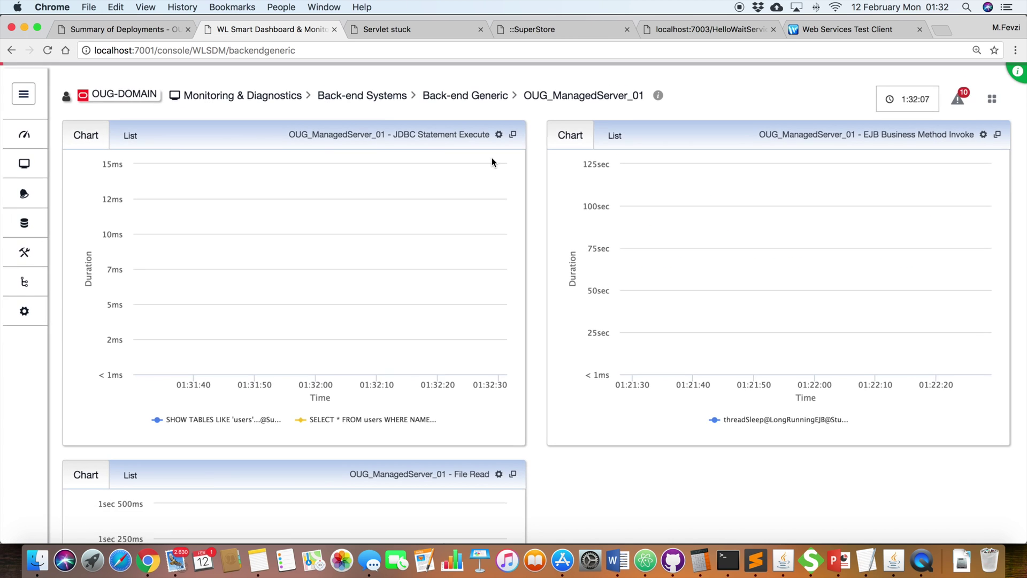
{"action": "scroll", "coordinate": [534, 178], "scroll_direction": "down", "scroll_amount": 5}
{"action": "scroll", "coordinate": [534, 177], "scroll_direction": "up", "scroll_amount": 4}
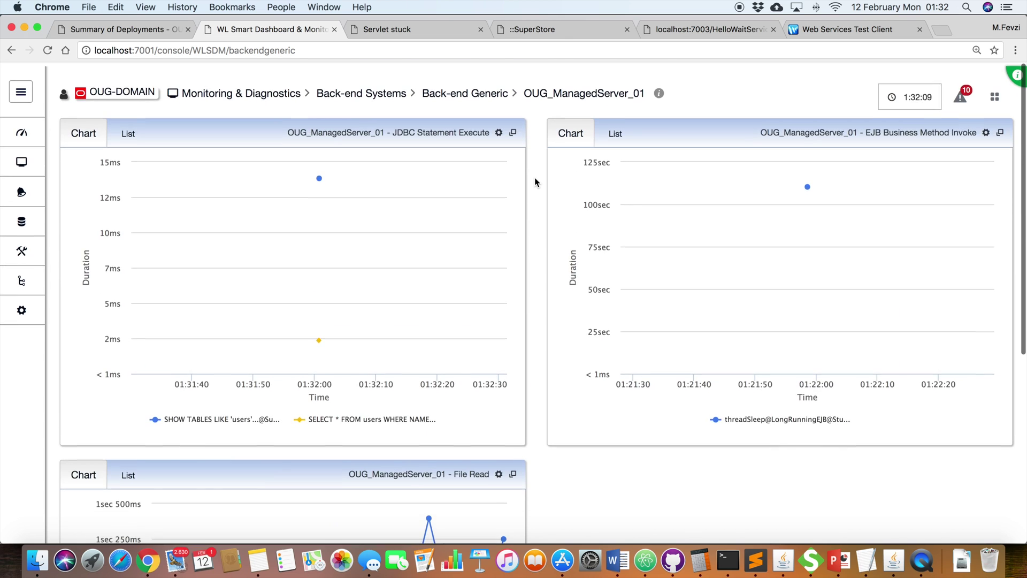
Step: View SuperStore's JDBC statement execution times as a list, then back as a chart
{"action": "mouse_move", "coordinate": [774, 189]}
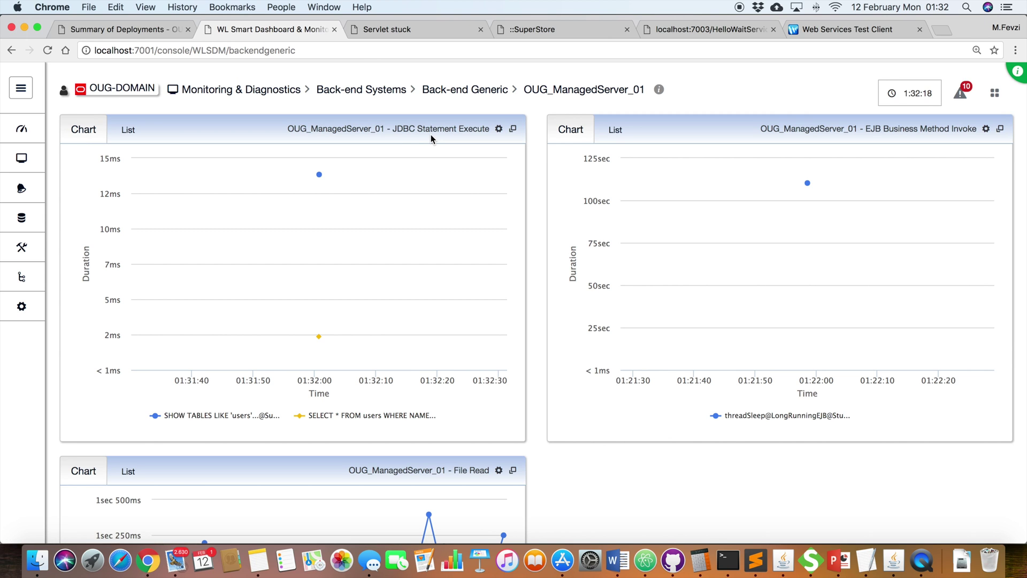
{"action": "mouse_move", "coordinate": [320, 175]}
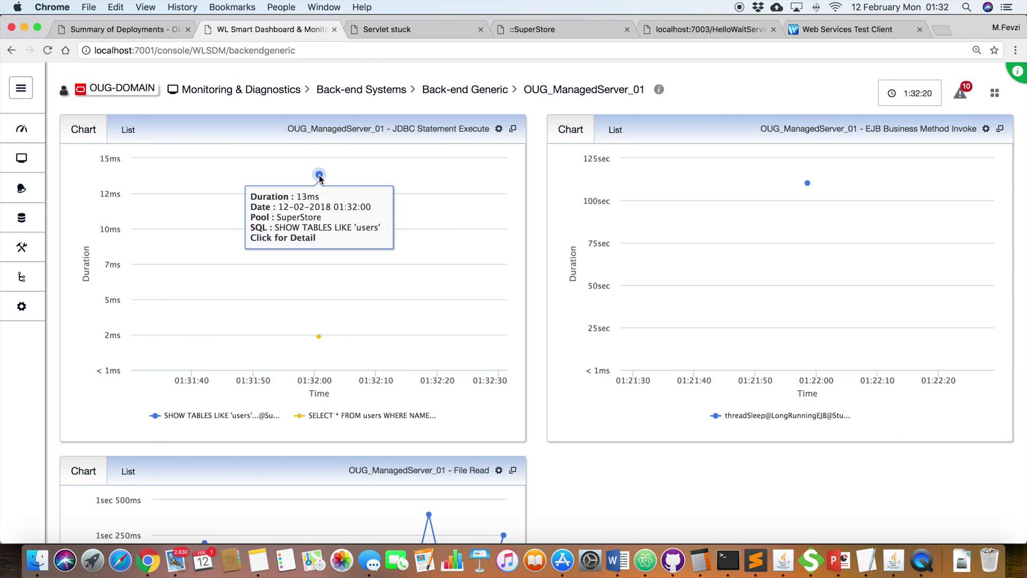
{"action": "left_click", "coordinate": [127, 129]}
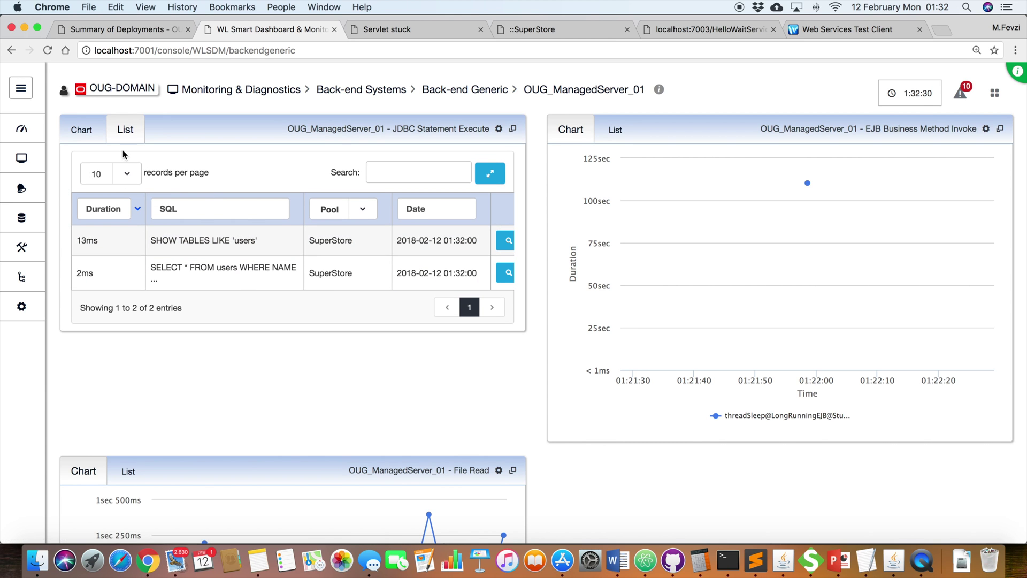
{"action": "left_click", "coordinate": [93, 135]}
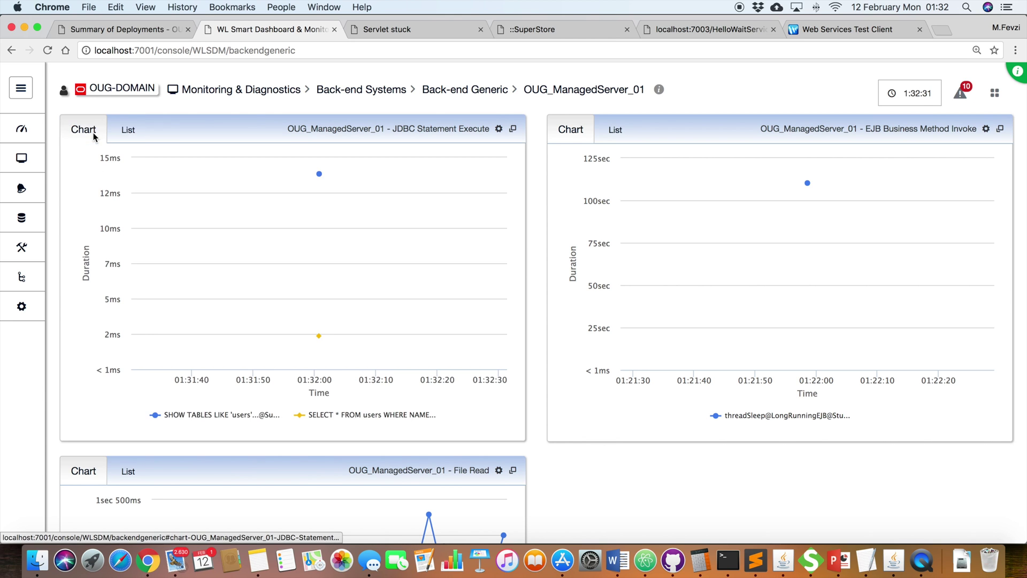
{"action": "left_click", "coordinate": [536, 30]}
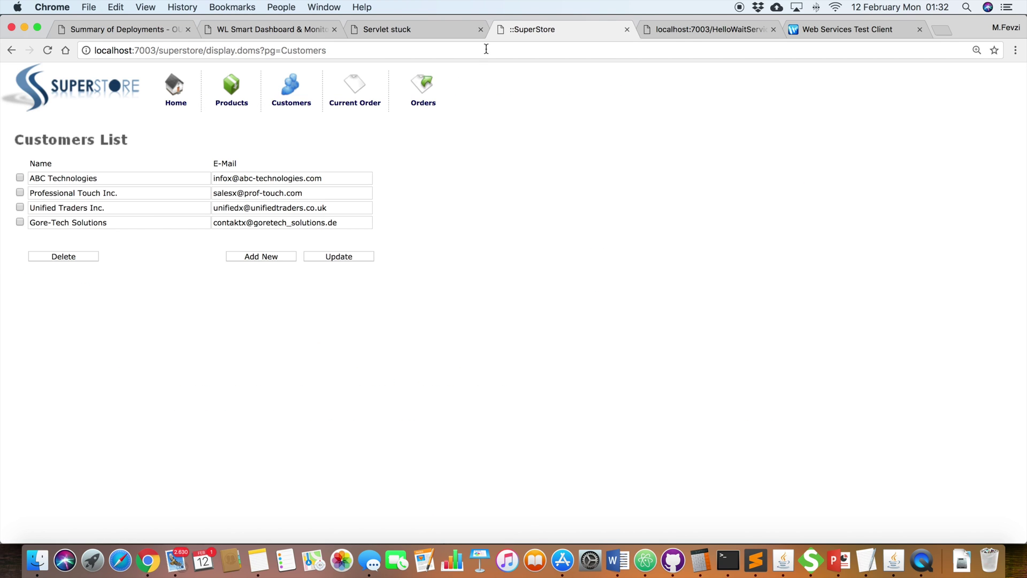
Step: Show SuperStore's Customers List with its four customers
{"action": "left_click", "coordinate": [292, 101]}
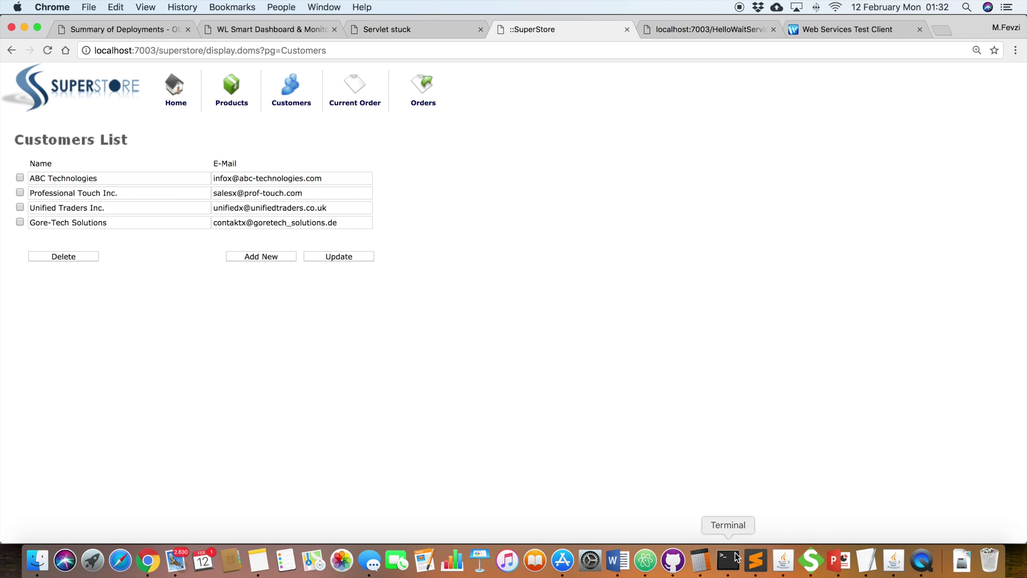
Step: Reopen Customers.xml in vi and search for 'customers'
{"action": "left_click", "coordinate": [728, 559]}
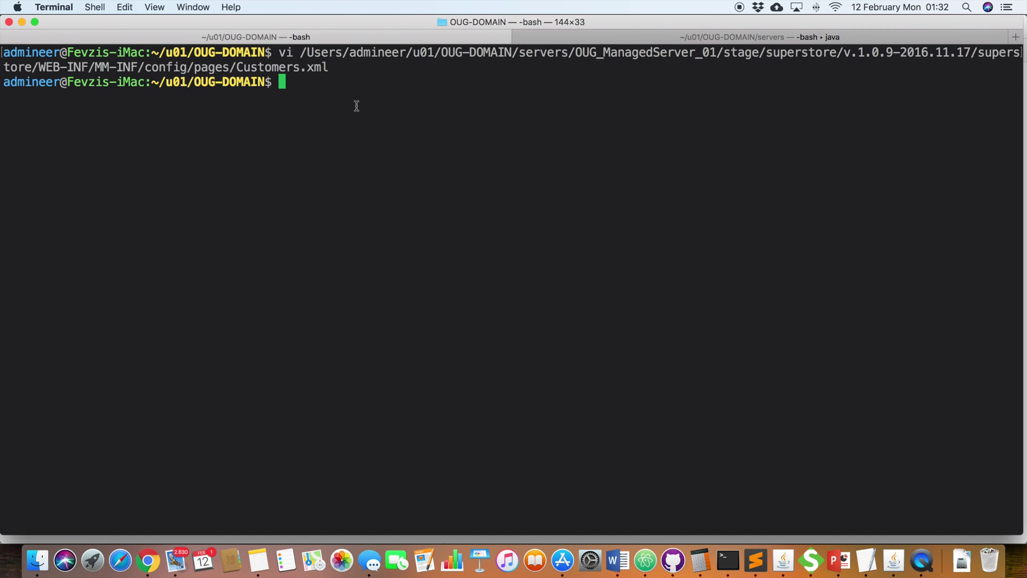
{"action": "key", "text": "Up"}
{"action": "key", "text": "Return"}
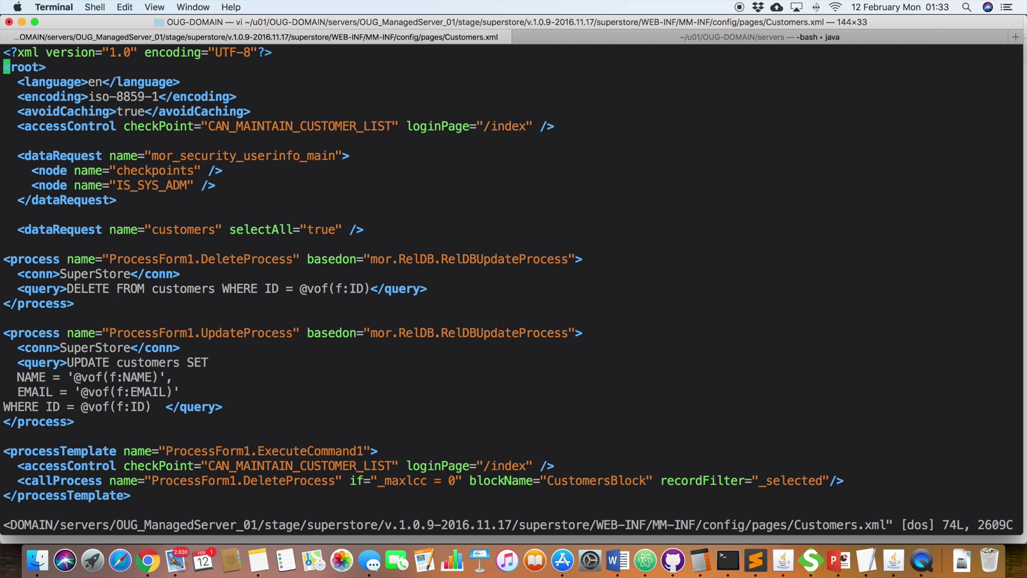
{"action": "type", "text": "/"}
{"action": "type", "text": "customers"}
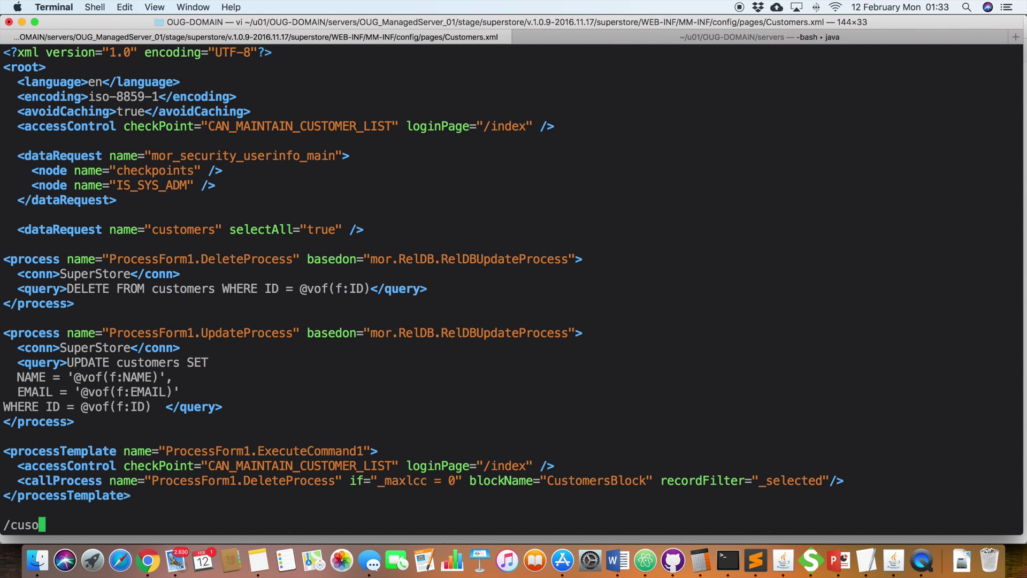
{"action": "key", "text": "Return"}
Step: Insert a 'select sleep(110);' line above the SELECT * FROM customers query
{"action": "key", "text": "n"}
{"action": "key", "text": "n"}
{"action": "key", "text": "n"}
{"action": "key", "text": "n"}
{"action": "key", "text": "j"}
{"action": "key", "text": "j"}
{"action": "key", "text": "j"}
{"action": "key", "text": "j"}
{"action": "key", "text": "j"}
{"action": "key", "text": "j"}
{"action": "key", "text": "j"}
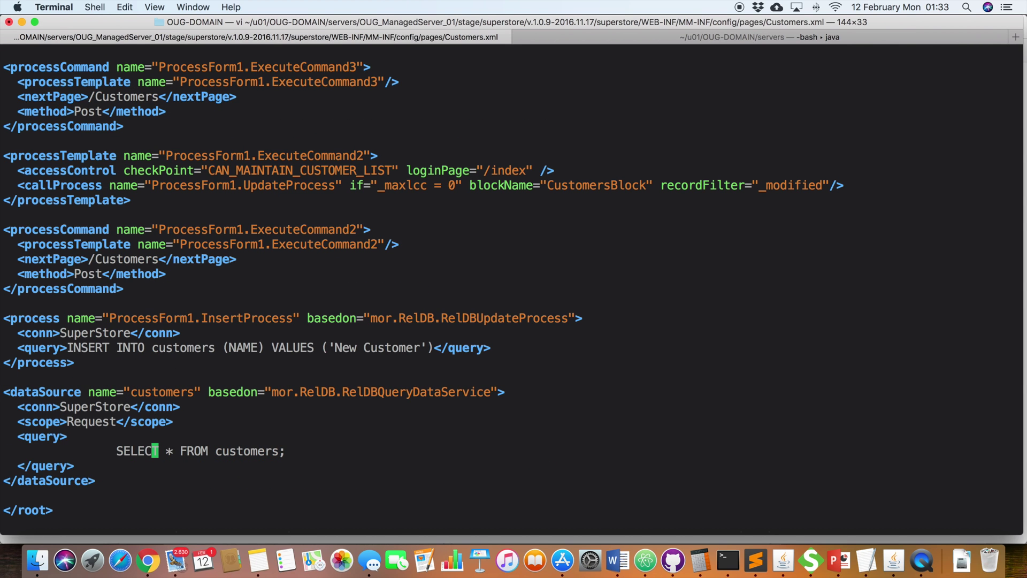
{"action": "key", "text": "h"}
{"action": "key", "text": "h"}
{"action": "key", "text": "h"}
{"action": "key", "text": "h"}
{"action": "key", "text": "h"}
{"action": "key", "text": "i"}
{"action": "key", "text": "Return"}
{"action": "key", "text": "Tab"}
{"action": "key", "text": "Up"}
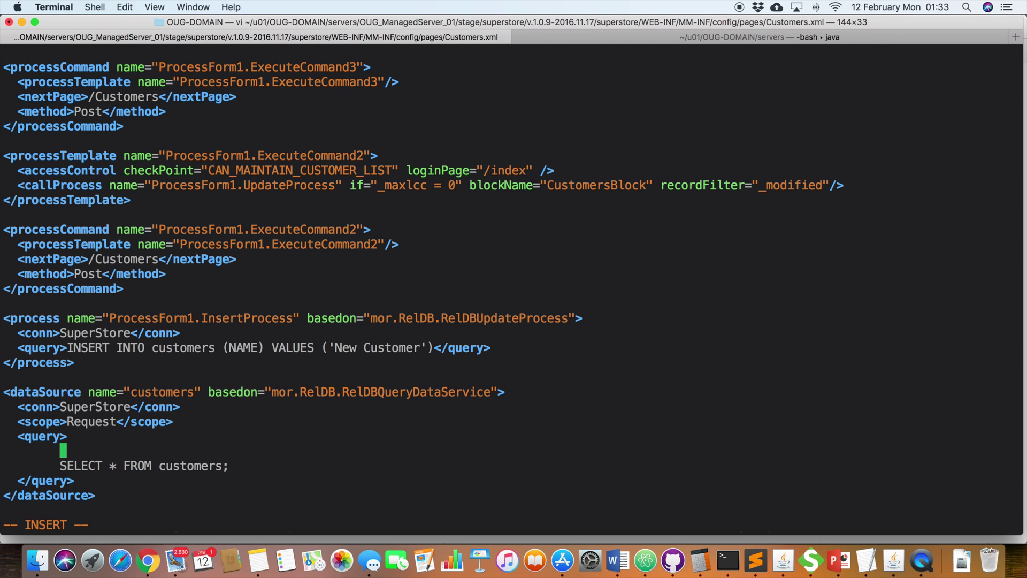
{"action": "type", "text": "select sleep(110);"}
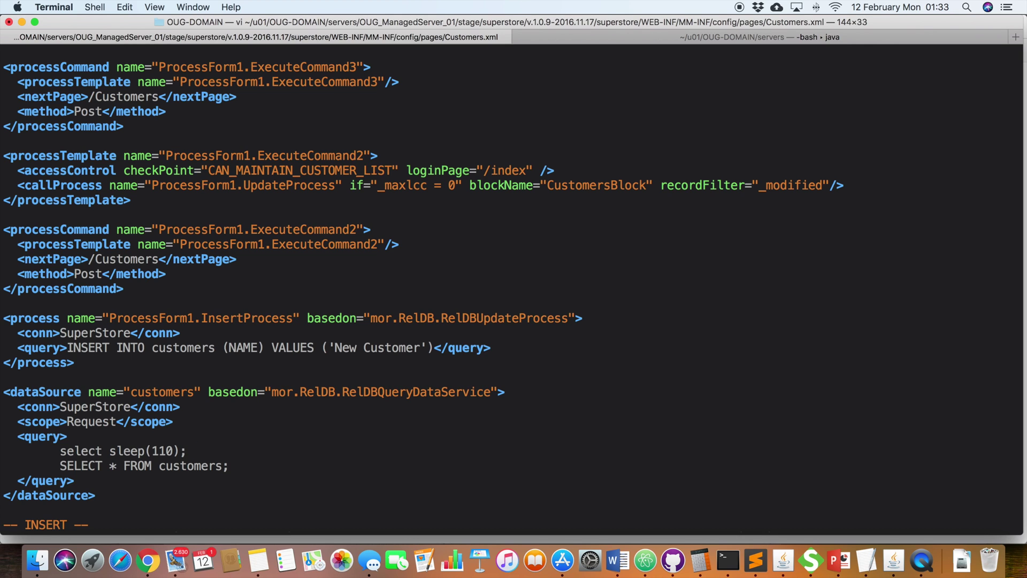
Step: Save Customers.xml with the sleep(110) delay and quit vi using :wq!
{"action": "left_click", "coordinate": [190, 466]}
{"action": "key", "text": "Escape"}
{"action": "type", "text": ":wq!"}
{"action": "key", "text": "Return"}
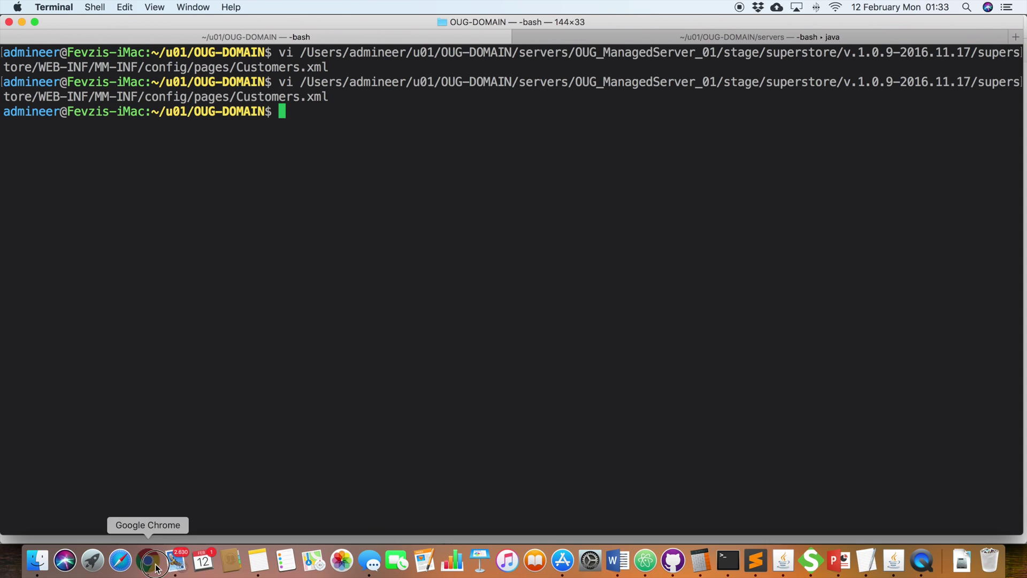
Step: Request SuperStore's Customers List again so the delayed sleep(110) customer query starts running
{"action": "left_click", "coordinate": [150, 560]}
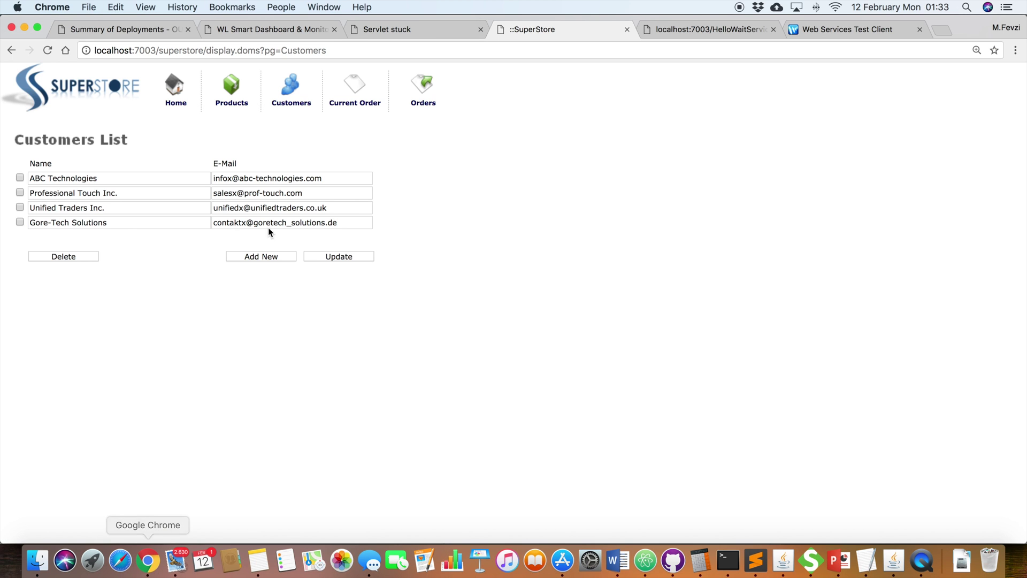
{"action": "left_click", "coordinate": [242, 108]}
{"action": "left_click", "coordinate": [282, 108]}
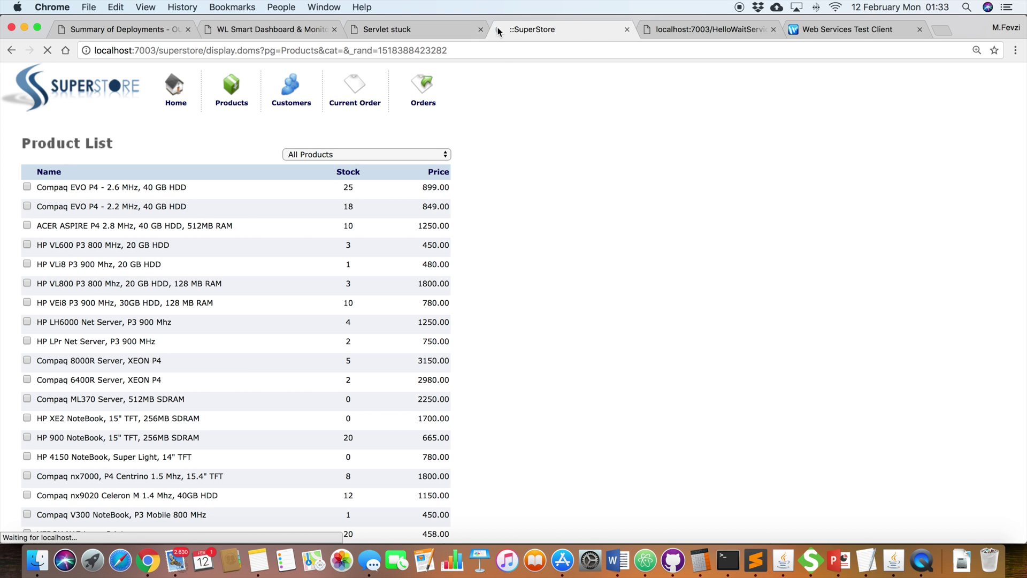
{"action": "left_click", "coordinate": [276, 30]}
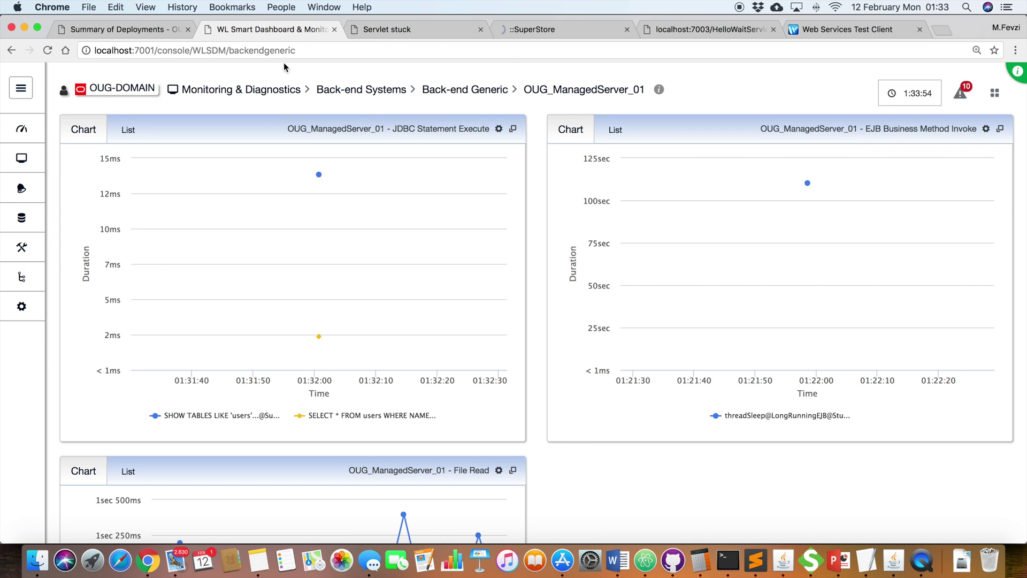
Step: Open the Servers smart dashboard from the Smart Dashboards menu
{"action": "mouse_move", "coordinate": [30, 152]}
{"action": "mouse_move", "coordinate": [26, 133]}
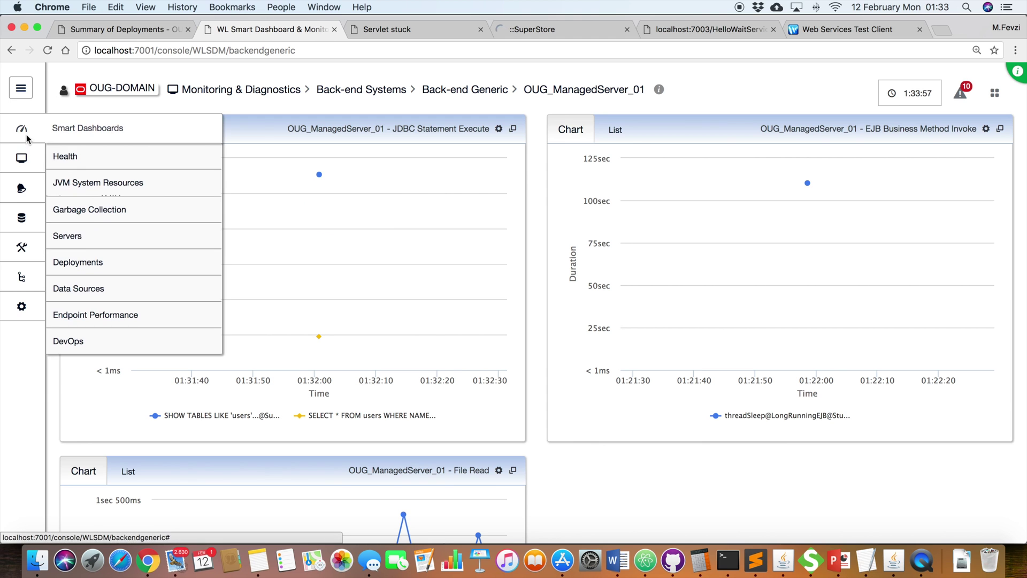
{"action": "left_click", "coordinate": [80, 234]}
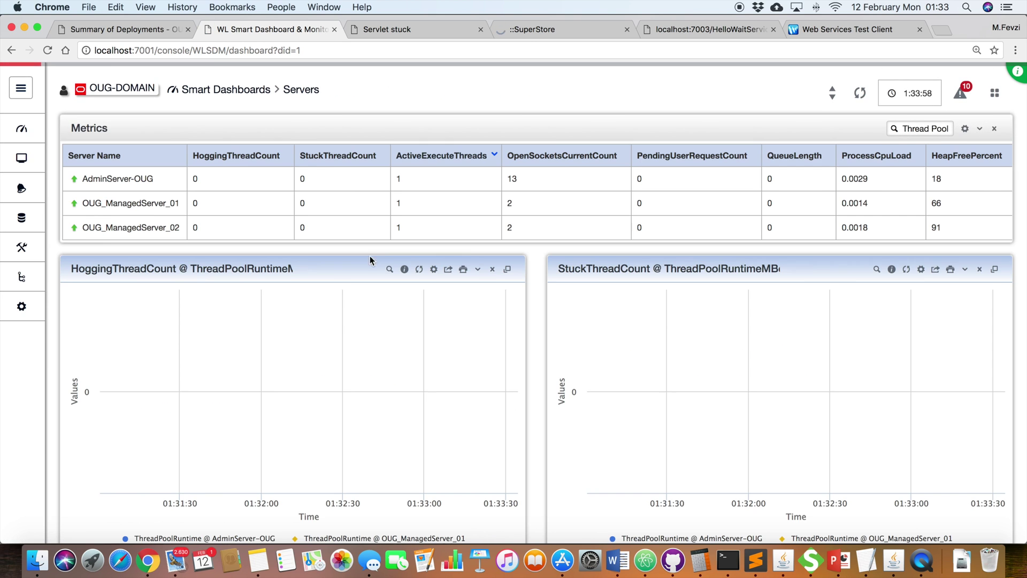
Step: Reload the HoggingThreadCount chart and list OUG_ManagedServer_01's current hogger threads
{"action": "scroll", "coordinate": [558, 256], "scroll_direction": "down", "scroll_amount": 1}
{"action": "scroll", "coordinate": [557, 256], "scroll_direction": "down", "scroll_amount": 2}
{"action": "scroll", "coordinate": [557, 251], "scroll_direction": "up", "scroll_amount": 2}
{"action": "left_click", "coordinate": [420, 247]}
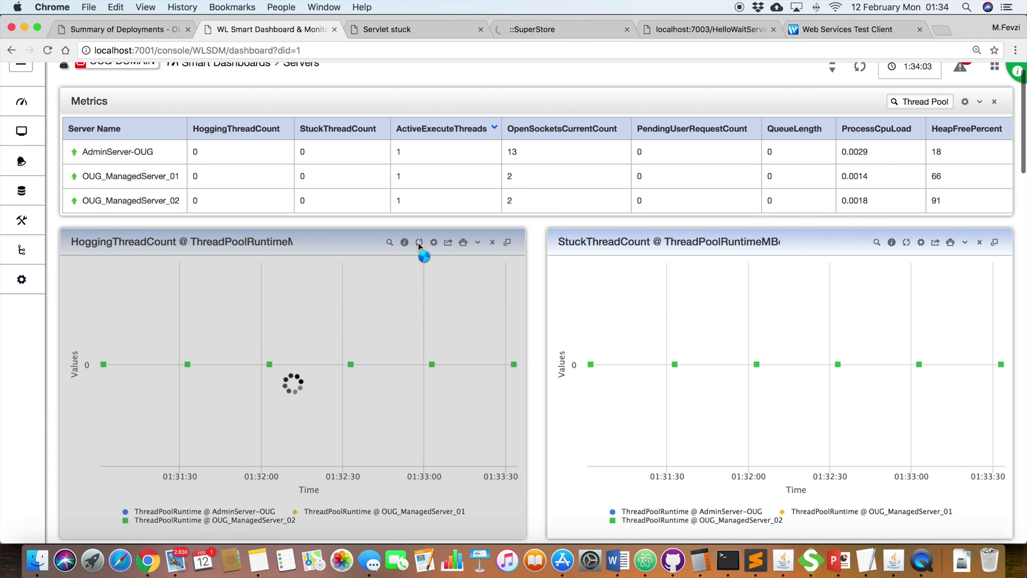
{"action": "mouse_move", "coordinate": [515, 304]}
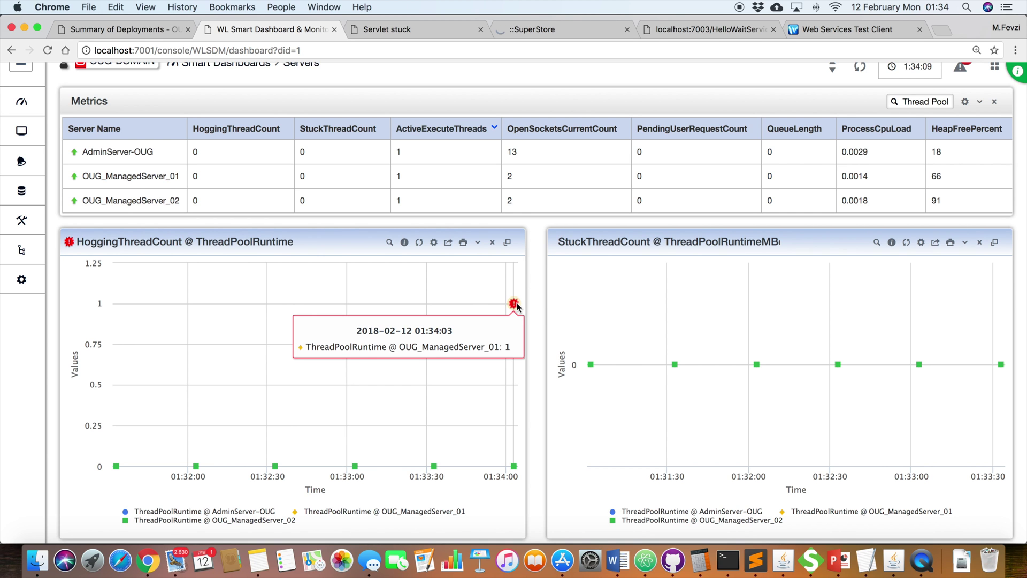
{"action": "left_click", "coordinate": [390, 241]}
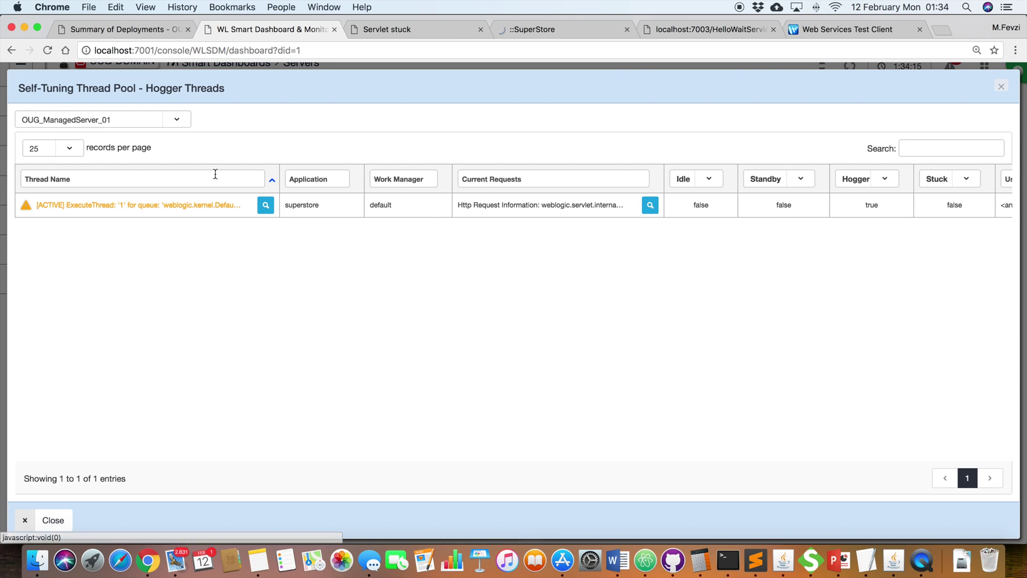
Step: Open the hogging thread's stack trace and highlight the WebLogic servlet frames at its end
{"action": "left_click", "coordinate": [264, 210]}
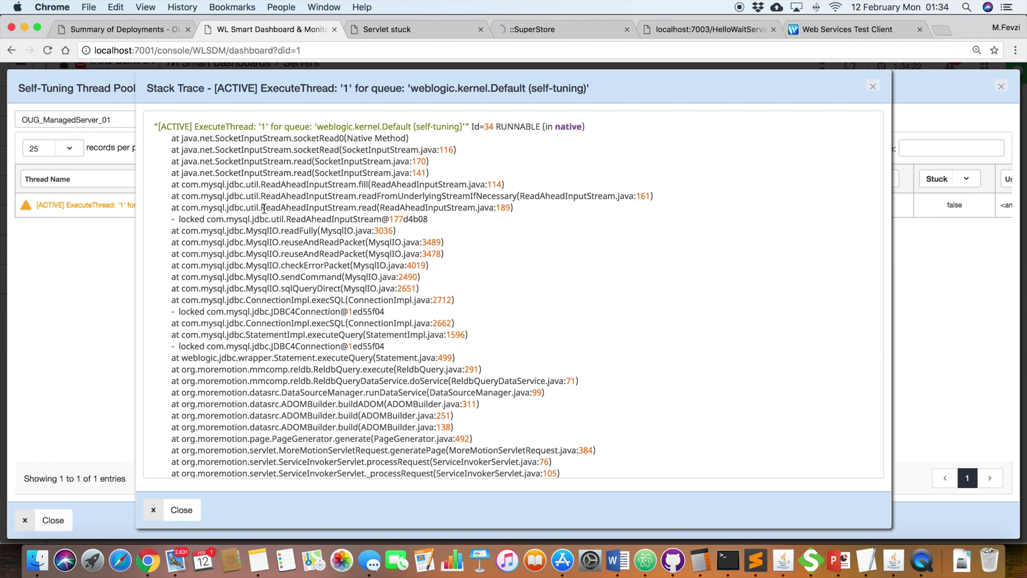
{"action": "scroll", "coordinate": [265, 208], "scroll_direction": "down", "scroll_amount": 1}
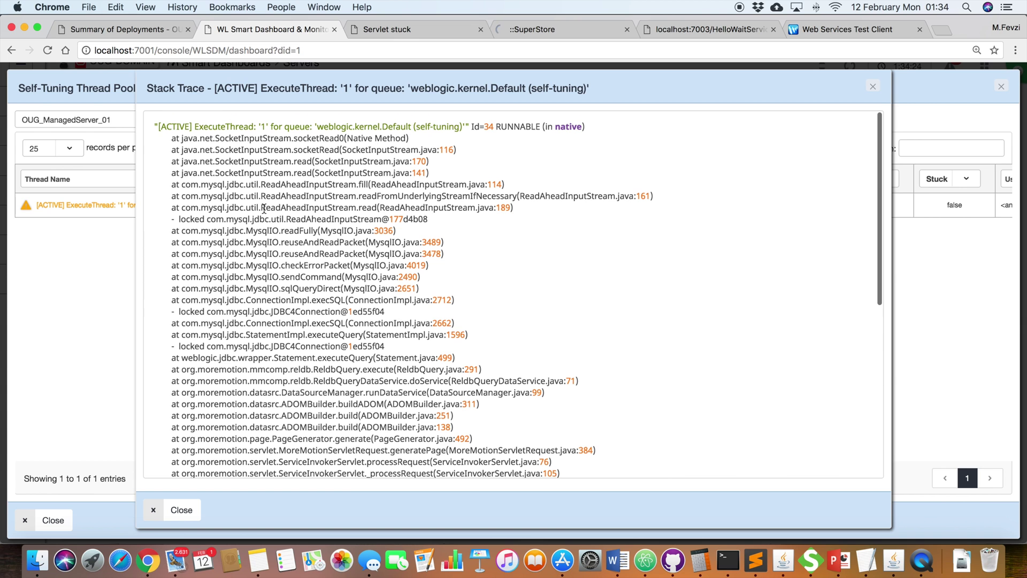
{"action": "scroll", "coordinate": [264, 208], "scroll_direction": "down", "scroll_amount": 5}
{"action": "scroll", "coordinate": [264, 209], "scroll_direction": "down", "scroll_amount": 10}
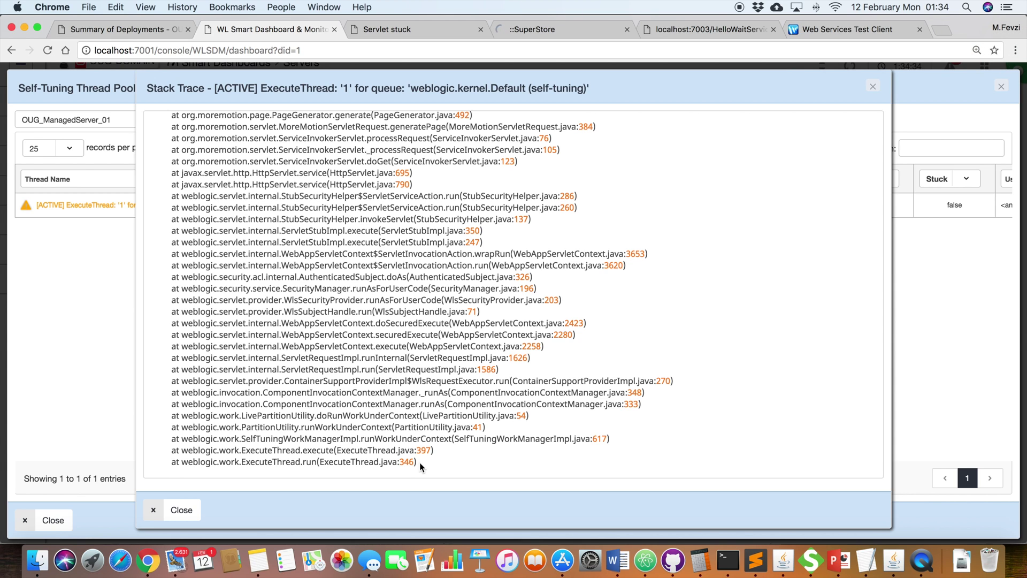
{"action": "left_click_drag", "start_coordinate": [417, 461], "coordinate": [163, 191]}
Step: Inspect the locked JDBC4Connection and ReadAheadInputStream lines, then close the trace and hogger list
{"action": "scroll", "coordinate": [164, 191], "scroll_direction": "up", "scroll_amount": 5}
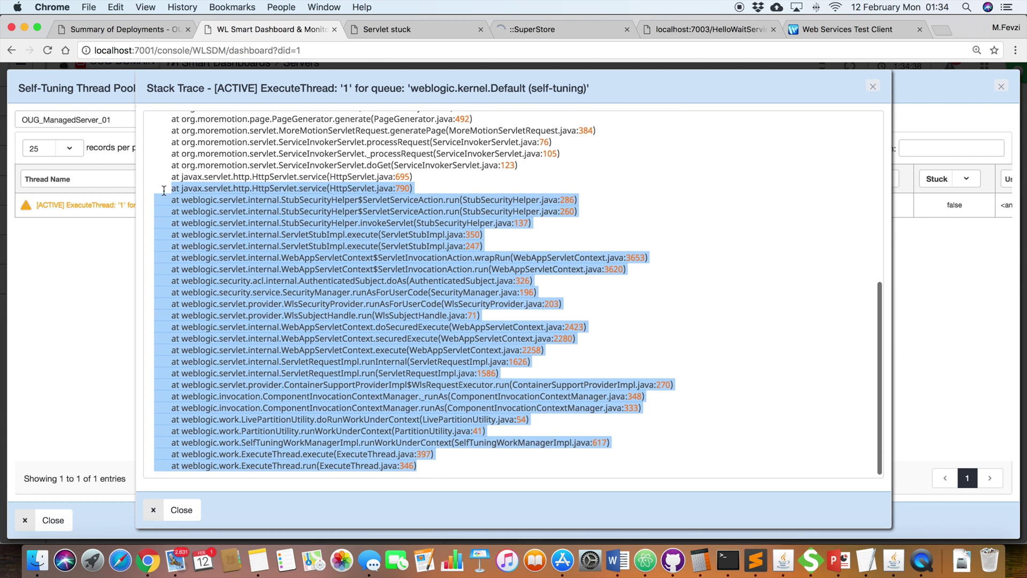
{"action": "left_click", "coordinate": [335, 227]}
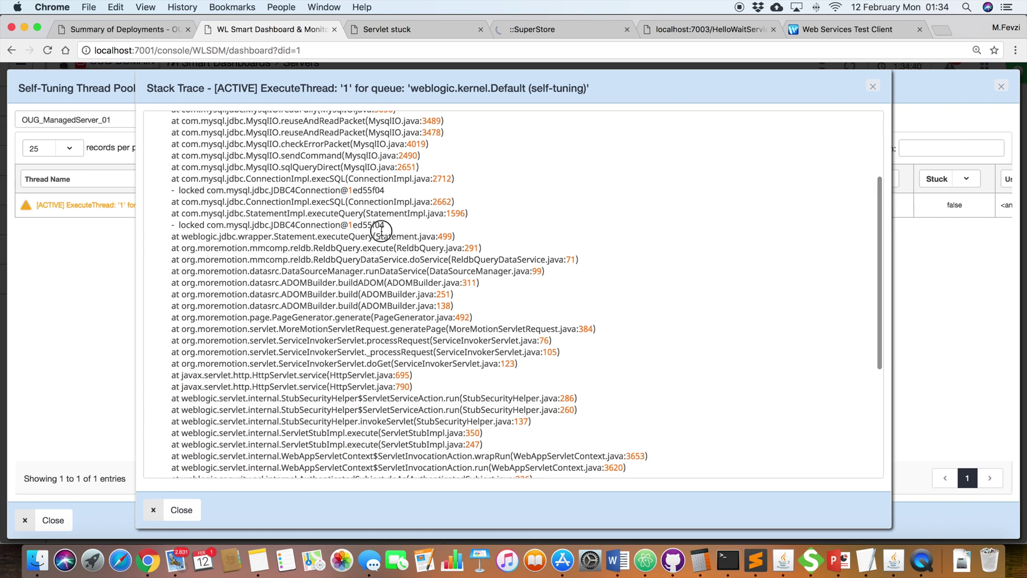
{"action": "left_click_drag", "start_coordinate": [391, 225], "coordinate": [179, 225]}
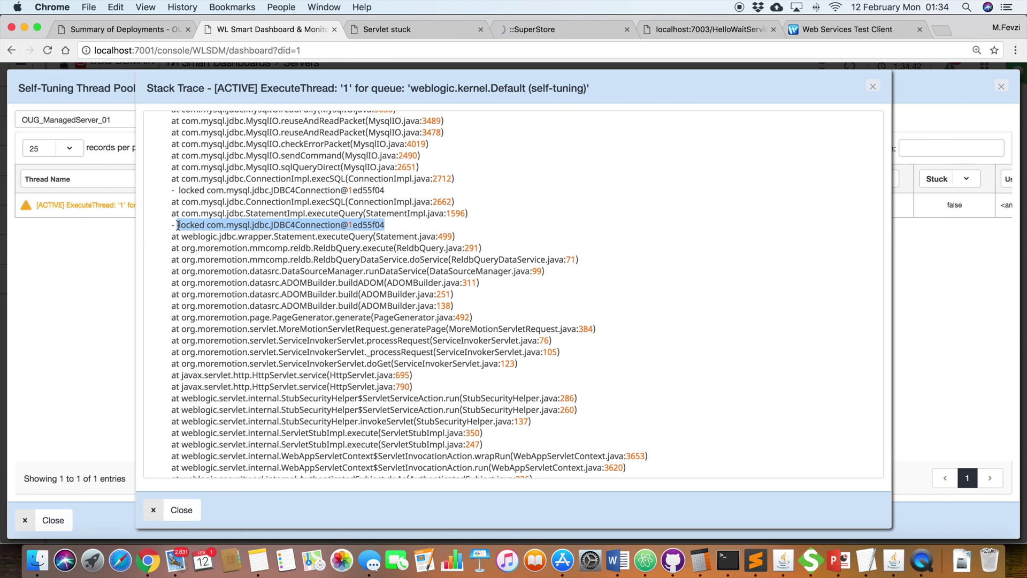
{"action": "scroll", "coordinate": [241, 233], "scroll_direction": "up", "scroll_amount": 3}
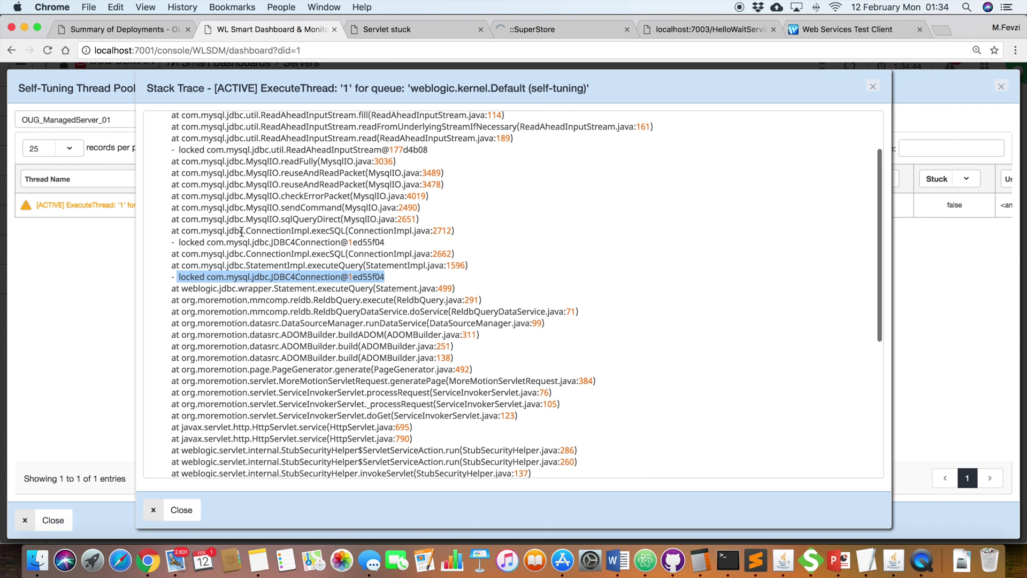
{"action": "left_click", "coordinate": [243, 281]}
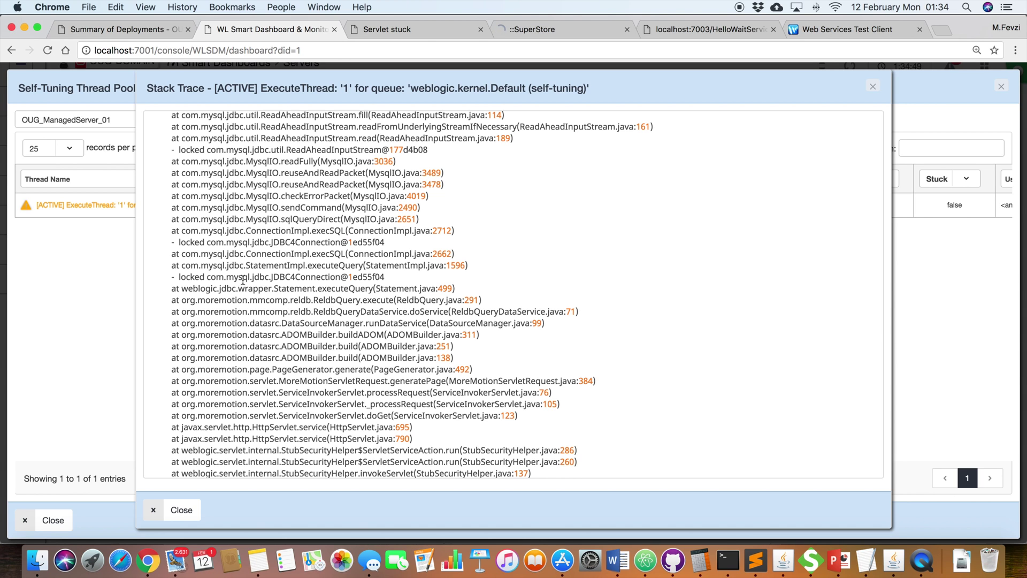
{"action": "scroll", "coordinate": [243, 280], "scroll_direction": "up", "scroll_amount": 1}
{"action": "left_click", "coordinate": [261, 285]}
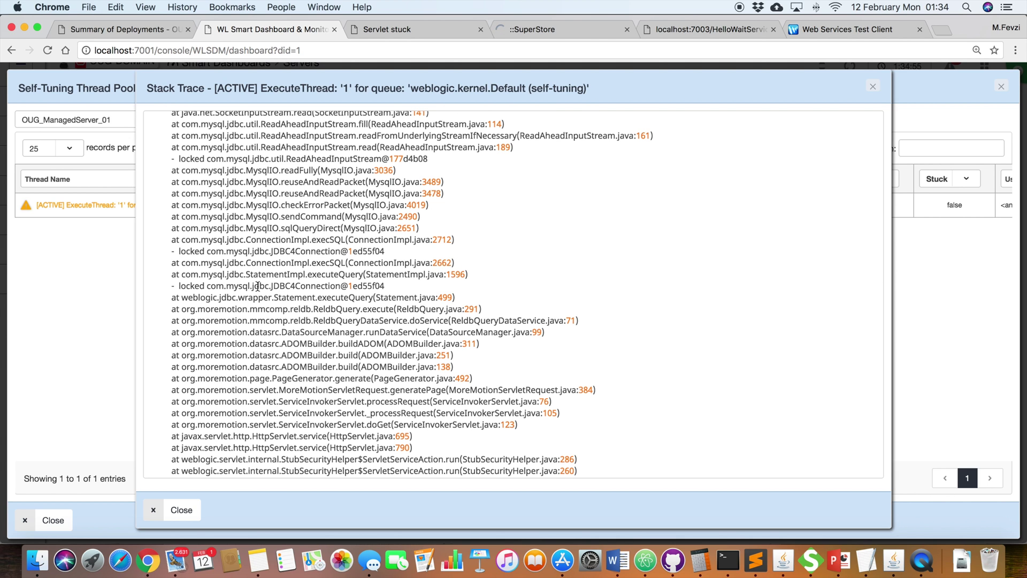
{"action": "scroll", "coordinate": [257, 285], "scroll_direction": "up", "scroll_amount": 3}
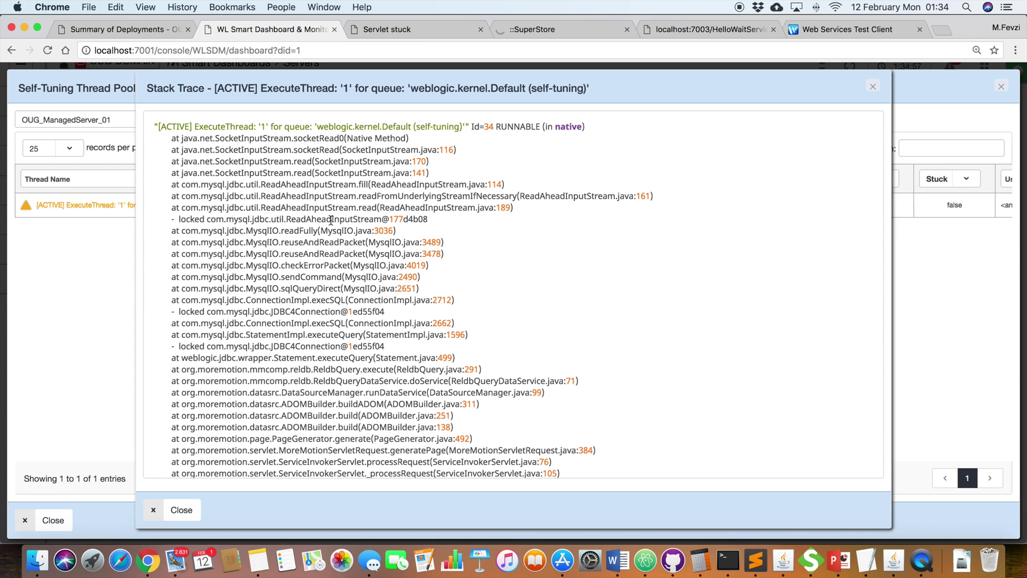
{"action": "double_click", "coordinate": [331, 220]}
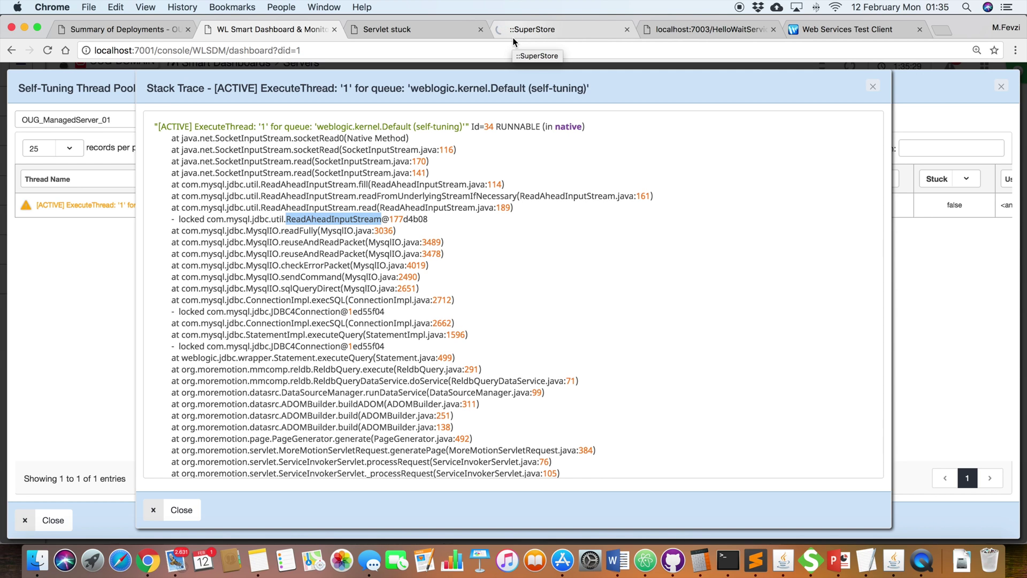
{"action": "left_click", "coordinate": [873, 87]}
{"action": "left_click", "coordinate": [1000, 88]}
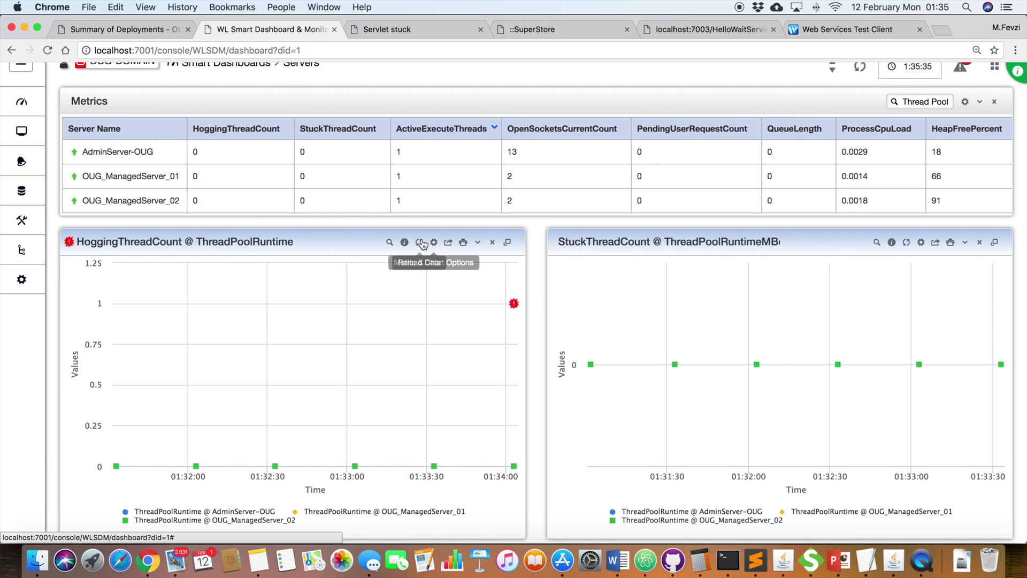
Step: Reload the HoggingThreadCount and StuckThreadCount charts and refresh all dashboard data
{"action": "left_click", "coordinate": [421, 243]}
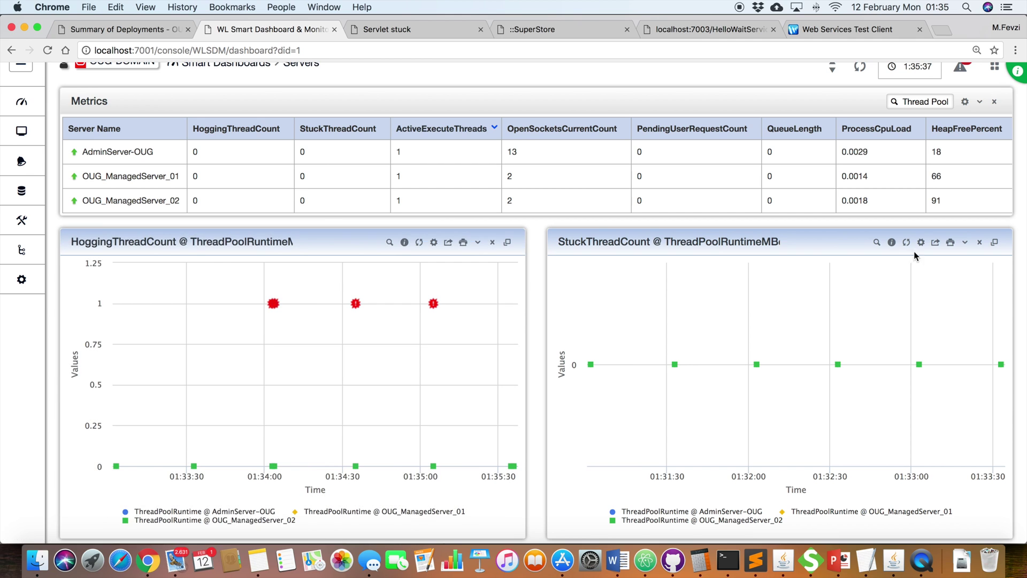
{"action": "left_click", "coordinate": [906, 242]}
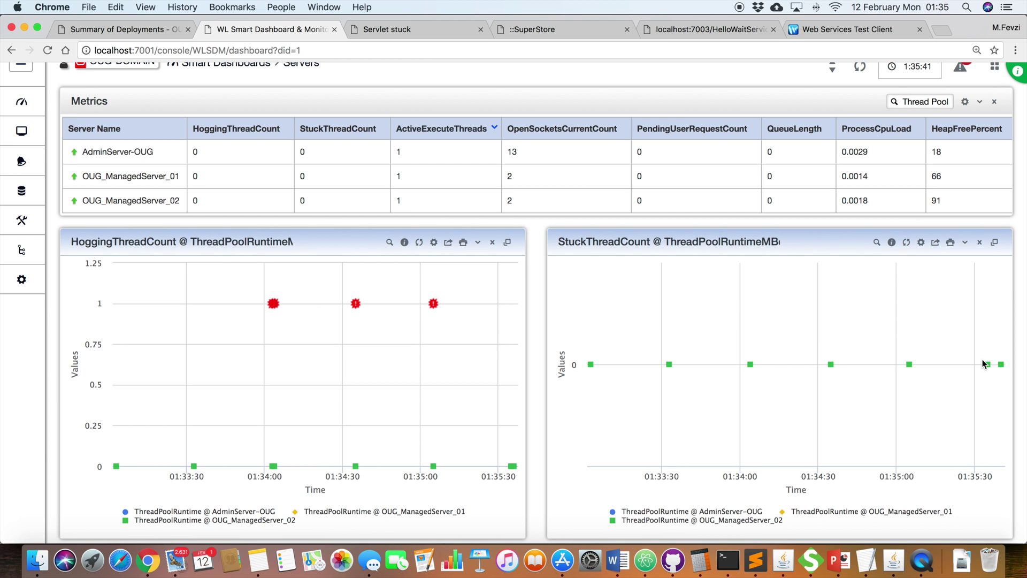
{"action": "mouse_move", "coordinate": [438, 307]}
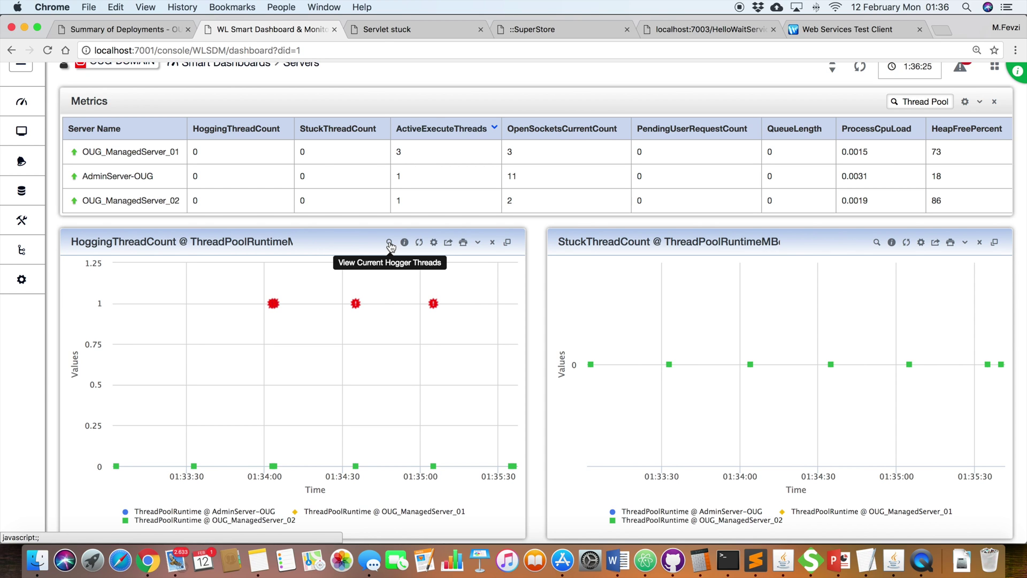
{"action": "left_click", "coordinate": [861, 69]}
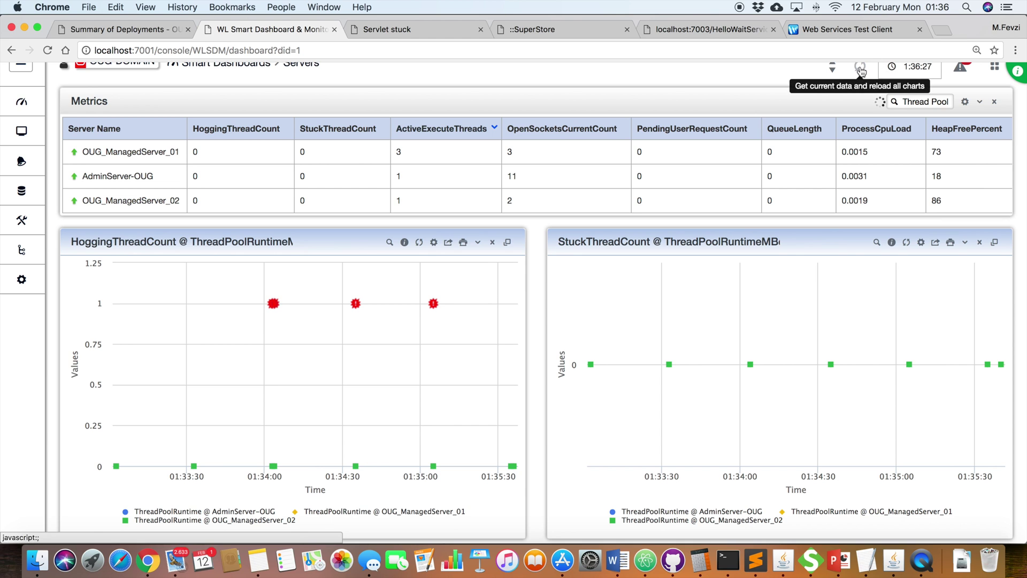
{"action": "mouse_move", "coordinate": [877, 210]}
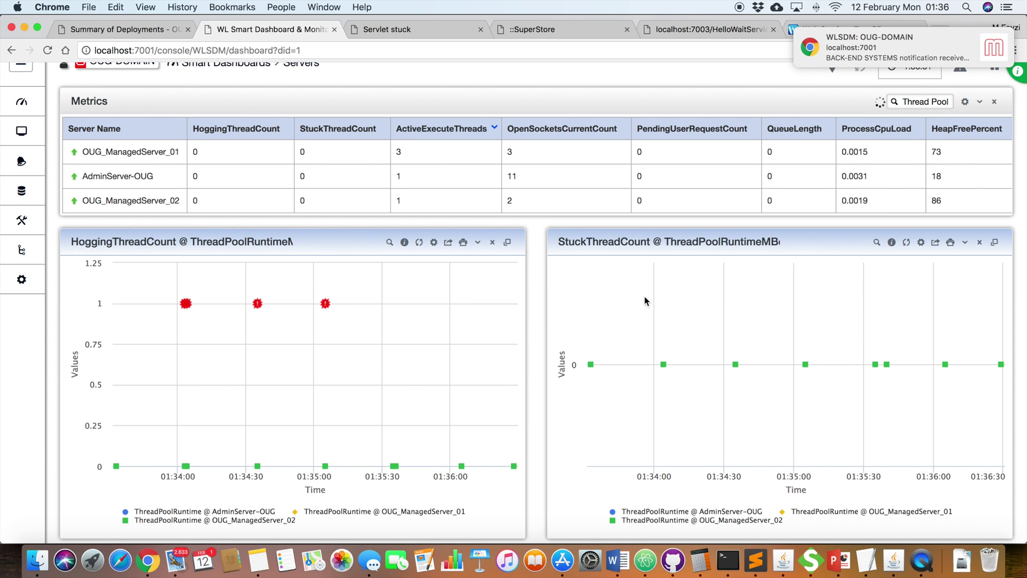
{"action": "scroll", "coordinate": [644, 297], "scroll_direction": "up", "scroll_amount": 2}
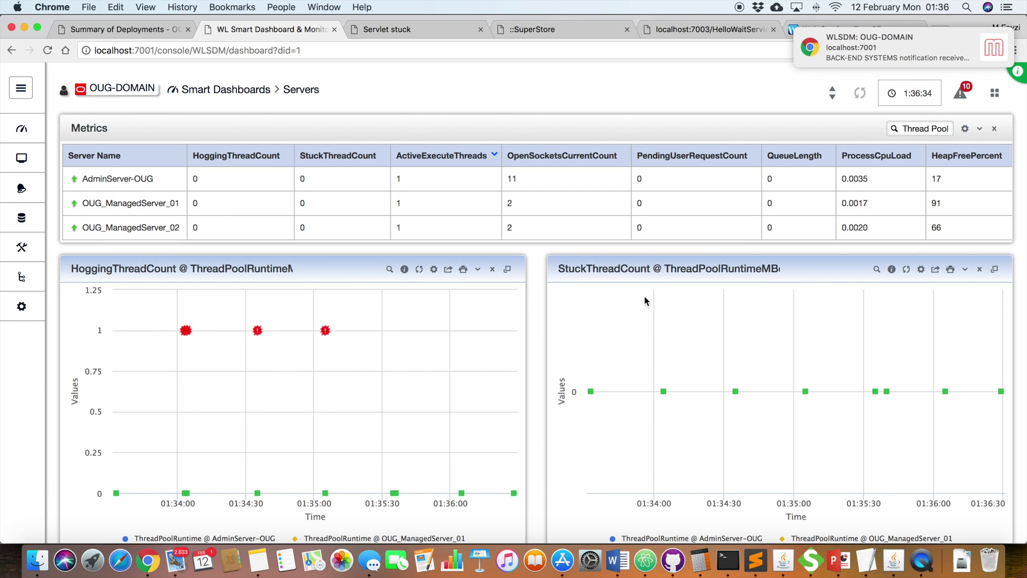
{"action": "left_click", "coordinate": [177, 562]}
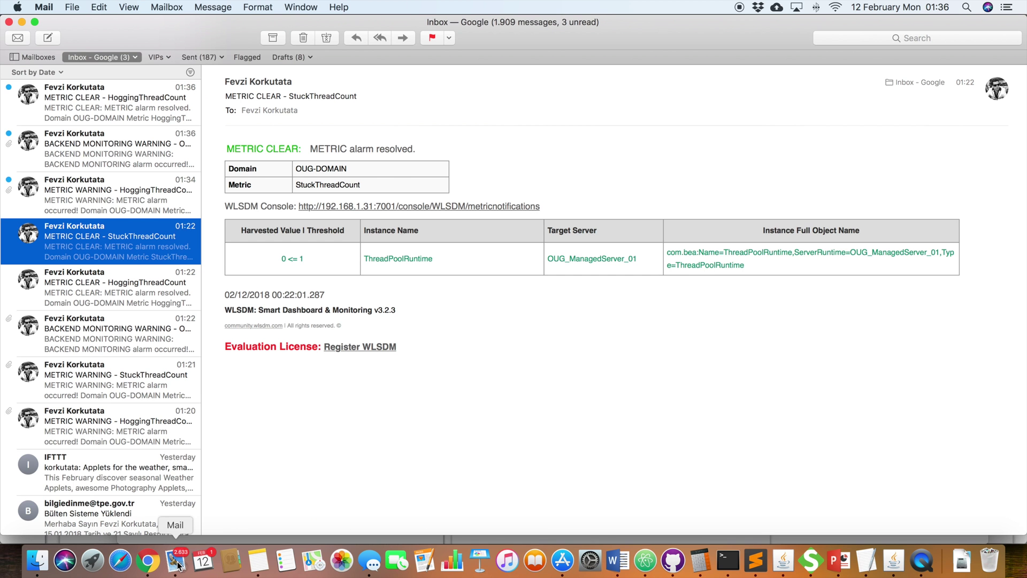
Step: Open the 01:34 HoggingThreadCount warning email and select the superstore application name
{"action": "left_click", "coordinate": [130, 204]}
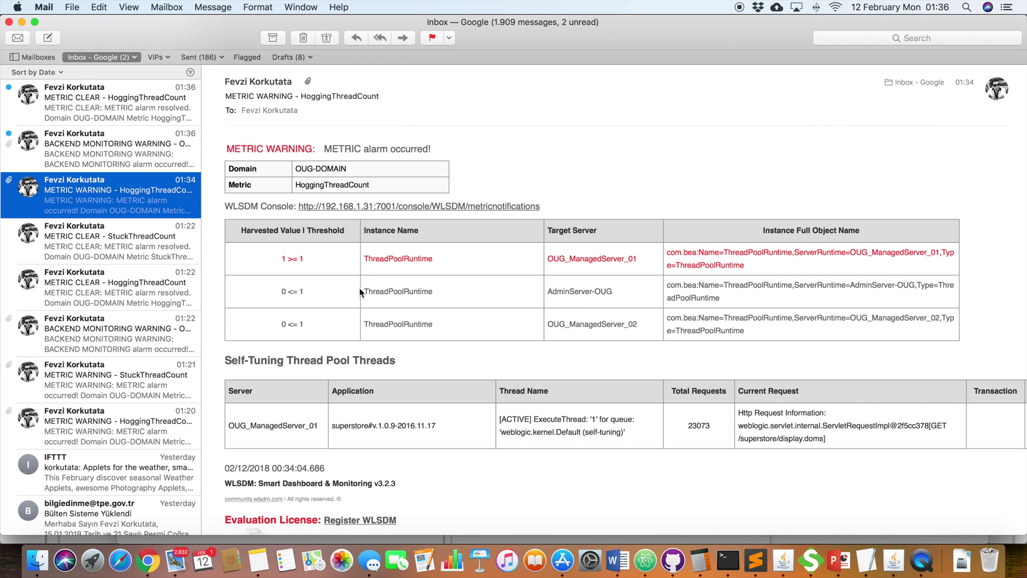
{"action": "scroll", "coordinate": [360, 288], "scroll_direction": "down", "scroll_amount": 2}
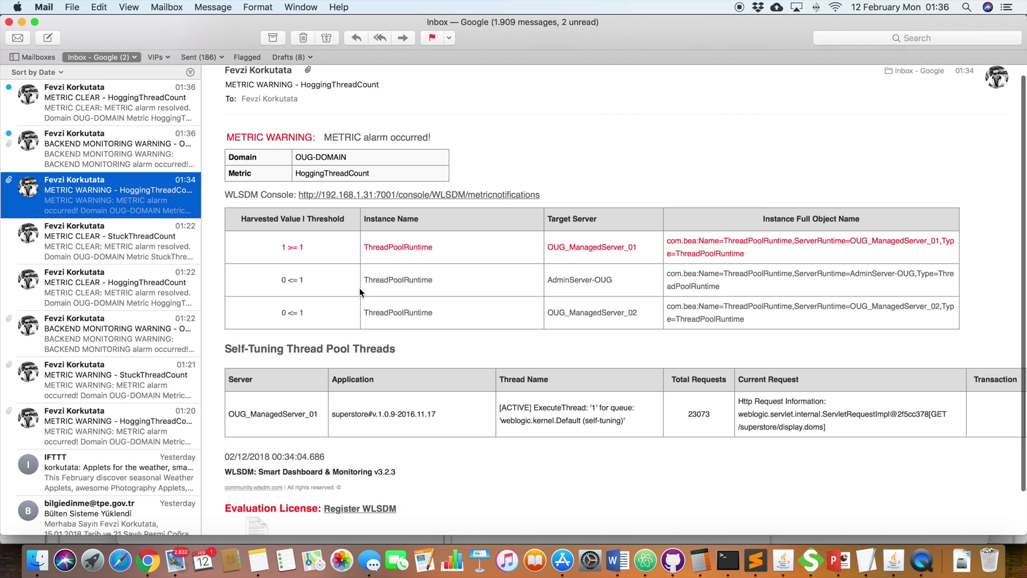
{"action": "left_click_drag", "start_coordinate": [370, 393], "coordinate": [373, 394]}
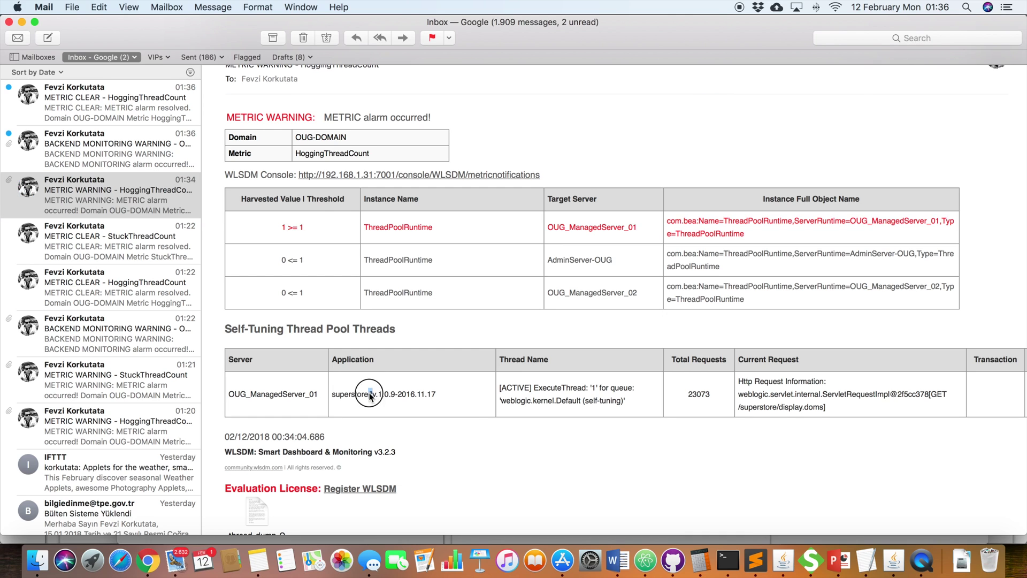
{"action": "double_click", "coordinate": [363, 394]}
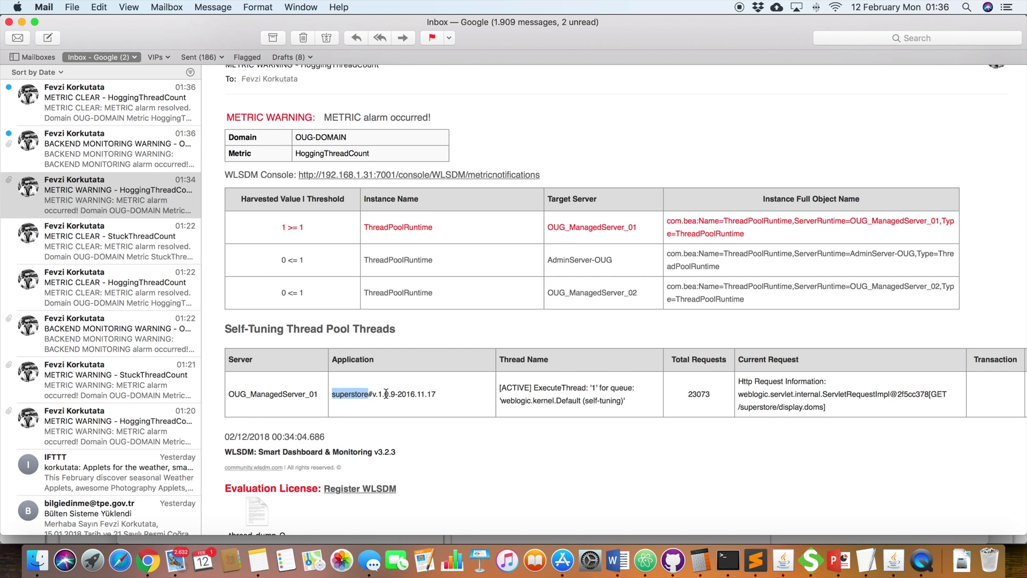
{"action": "scroll", "coordinate": [599, 377], "scroll_direction": "up", "scroll_amount": 2}
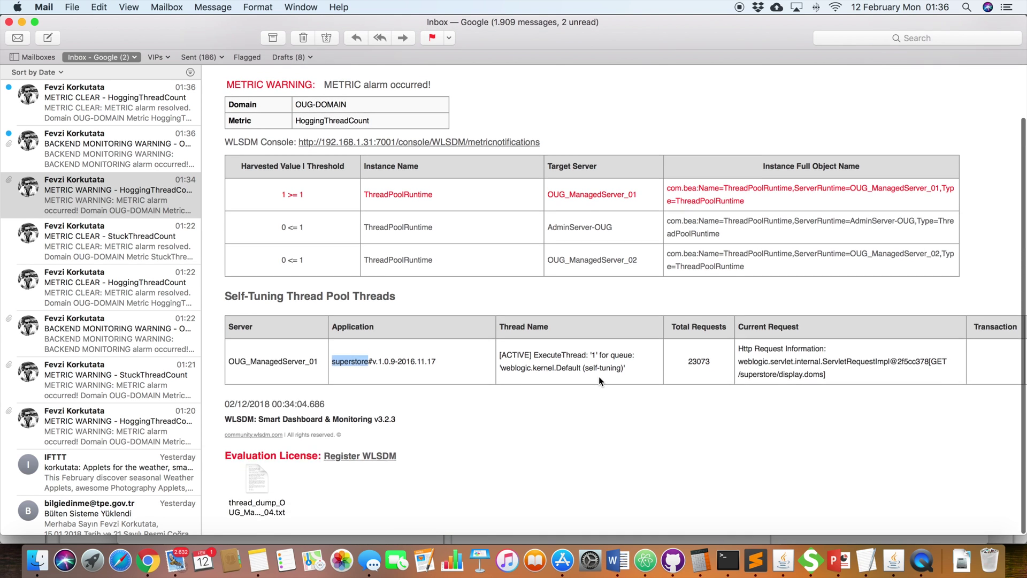
Step: Copy the thread name ExecuteThread: '1' and open the attached thread dump file
{"action": "left_click_drag", "start_coordinate": [598, 419], "coordinate": [539, 419]}
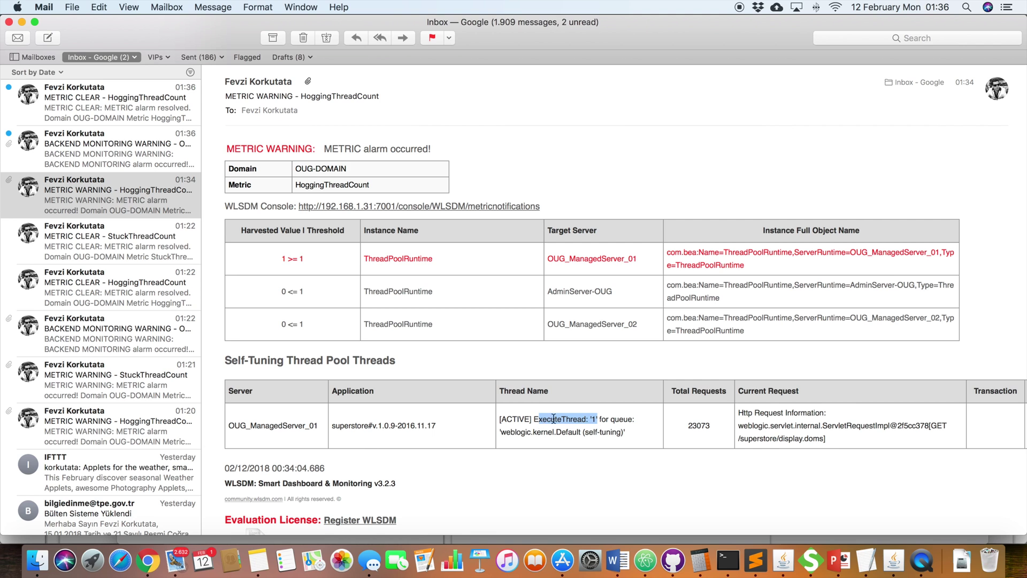
{"action": "left_click_drag", "start_coordinate": [830, 440], "coordinate": [746, 412]}
{"action": "scroll", "coordinate": [579, 412], "scroll_direction": "down", "scroll_amount": 1}
{"action": "scroll", "coordinate": [579, 412], "scroll_direction": "down", "scroll_amount": 3}
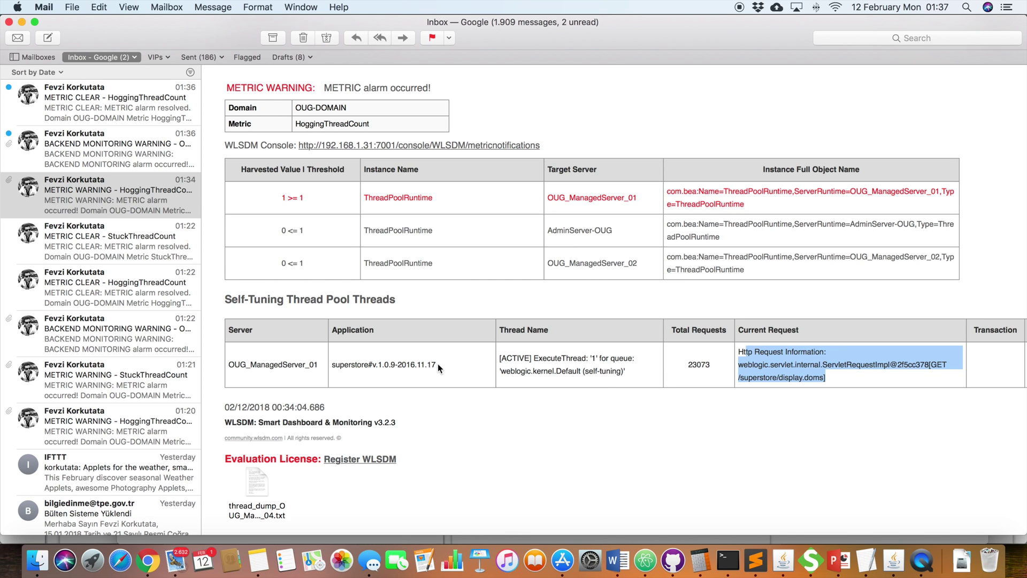
{"action": "left_click", "coordinate": [697, 367]}
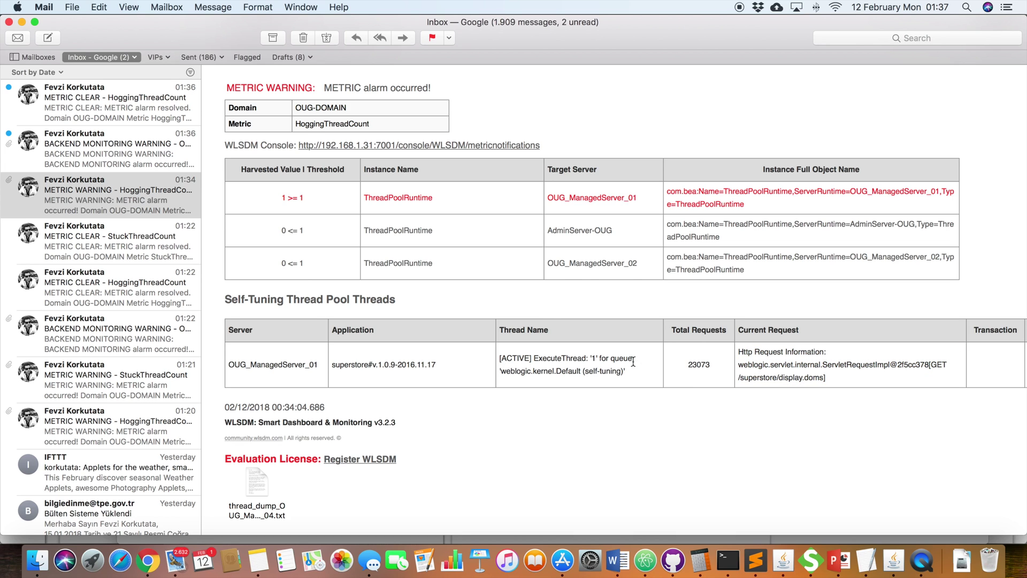
{"action": "left_click", "coordinate": [597, 358]}
{"action": "left_click_drag", "start_coordinate": [597, 359], "coordinate": [532, 353]}
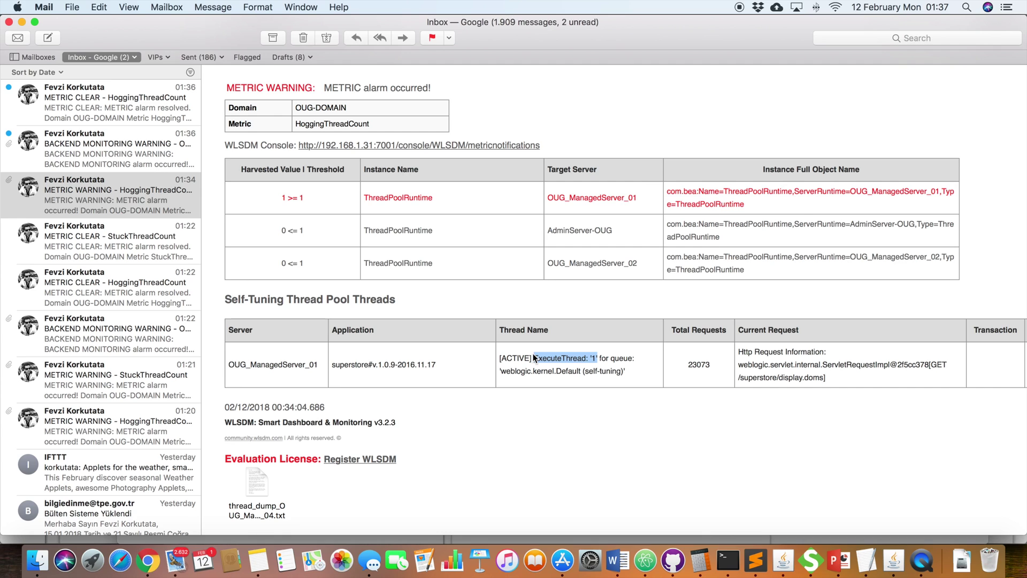
{"action": "key", "text": "super+c"}
{"action": "double_click", "coordinate": [257, 484]}
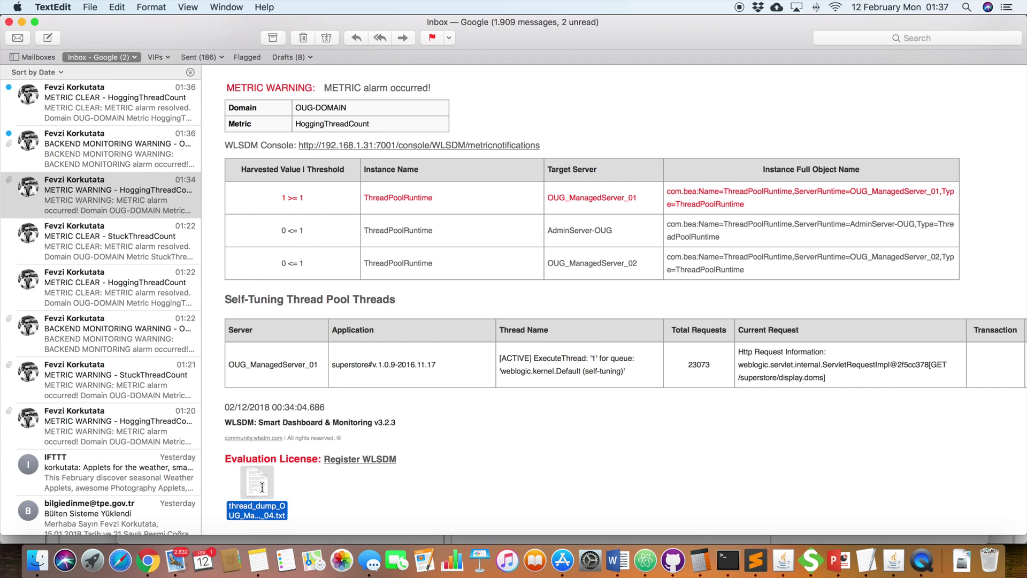
Step: Maximize the thread dump and search for ExecuteThread: '1' until its [ACTIVE] entry
{"action": "double_click", "coordinate": [307, 174]}
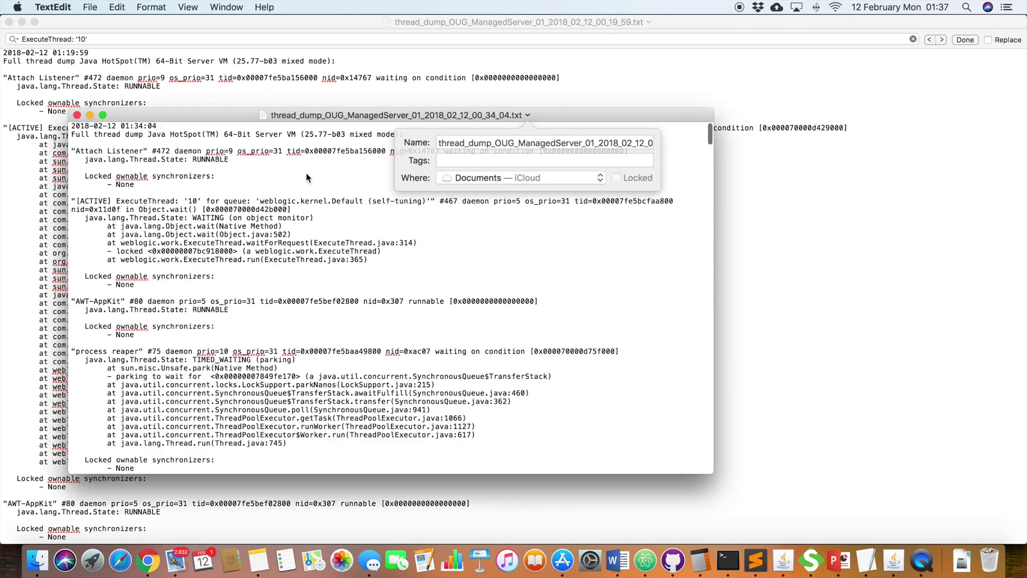
{"action": "left_click", "coordinate": [527, 184]}
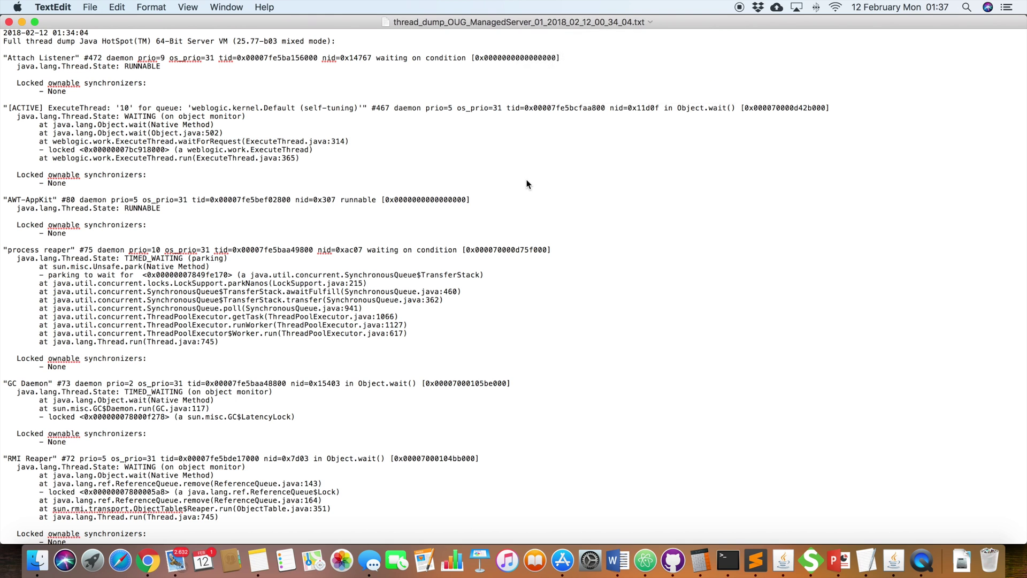
{"action": "key", "text": "super+f"}
{"action": "key", "text": "super+v"}
{"action": "key", "text": "Right"}
{"action": "key", "text": "BackSpace"}
{"action": "key", "text": "BackSpace"}
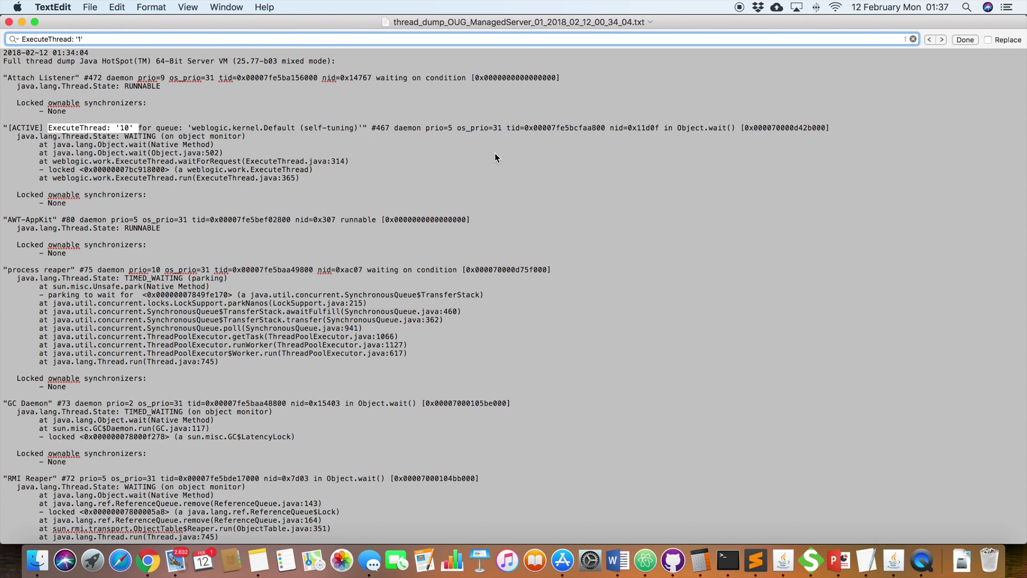
{"action": "key", "text": "Return"}
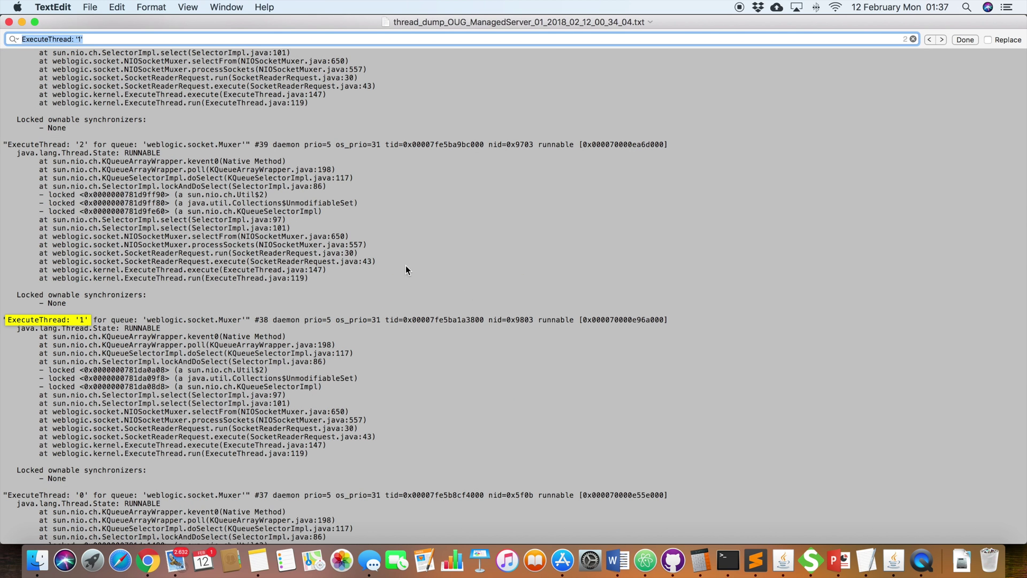
{"action": "key", "text": "Return"}
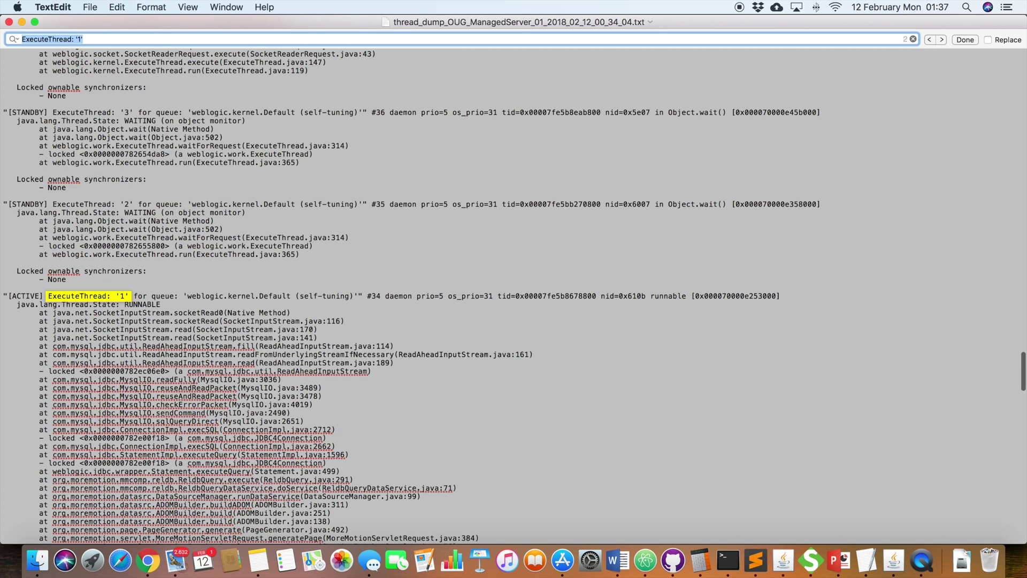
Step: Scroll through the thread's stack and select the locked ReadAheadInputStream line
{"action": "scroll", "coordinate": [207, 340], "scroll_direction": "down", "scroll_amount": 3}
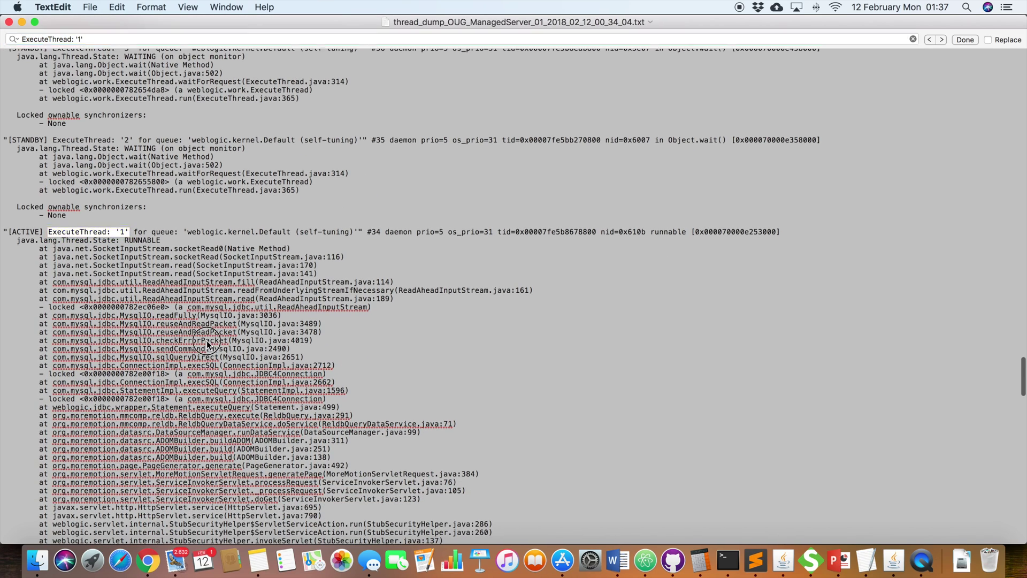
{"action": "scroll", "coordinate": [156, 315], "scroll_direction": "down", "scroll_amount": 1}
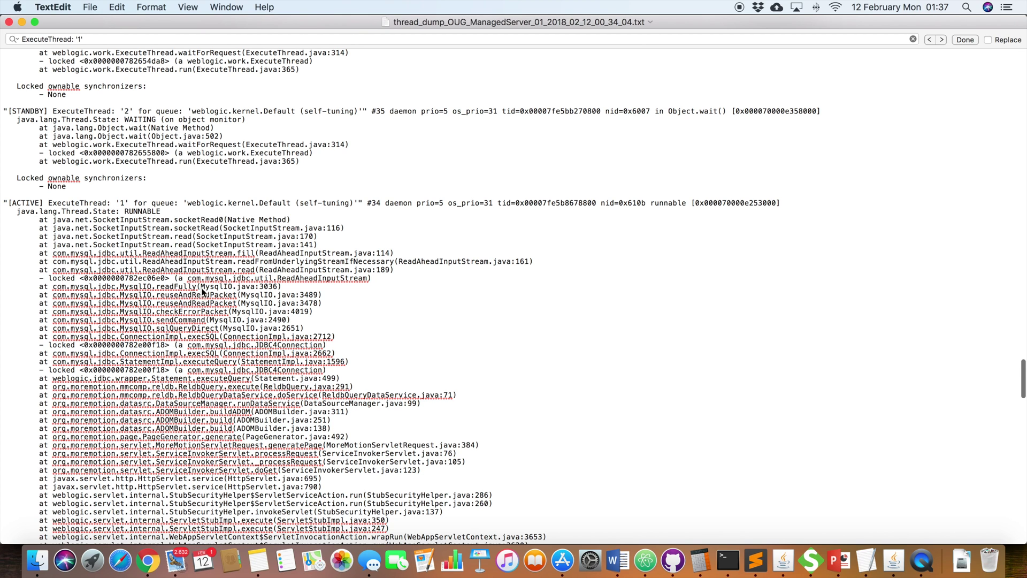
{"action": "scroll", "coordinate": [191, 325], "scroll_direction": "down", "scroll_amount": 2}
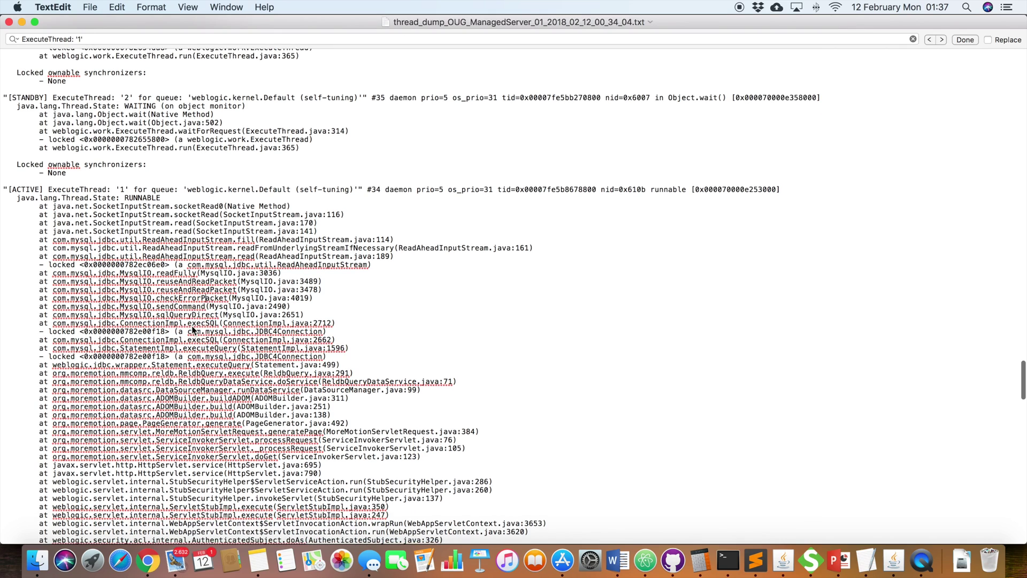
{"action": "triple_click", "coordinate": [216, 262]}
{"action": "scroll", "coordinate": [230, 265], "scroll_direction": "down", "scroll_amount": 3}
{"action": "scroll", "coordinate": [230, 265], "scroll_direction": "up", "scroll_amount": 10}
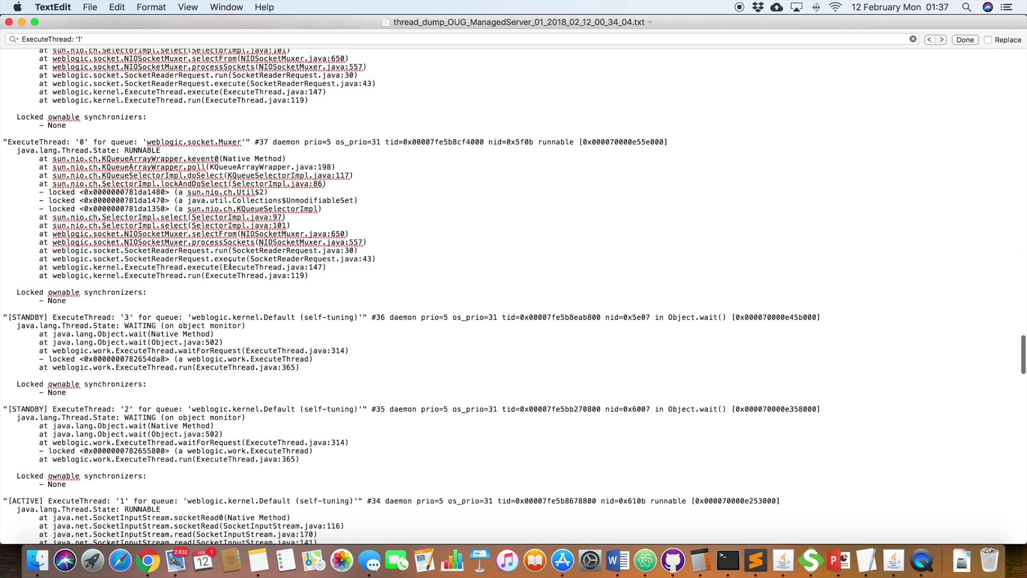
Step: Open the BACKEND MONITORING WARNING email and scroll down to its two CSV attachments
{"action": "left_click", "coordinate": [171, 560]}
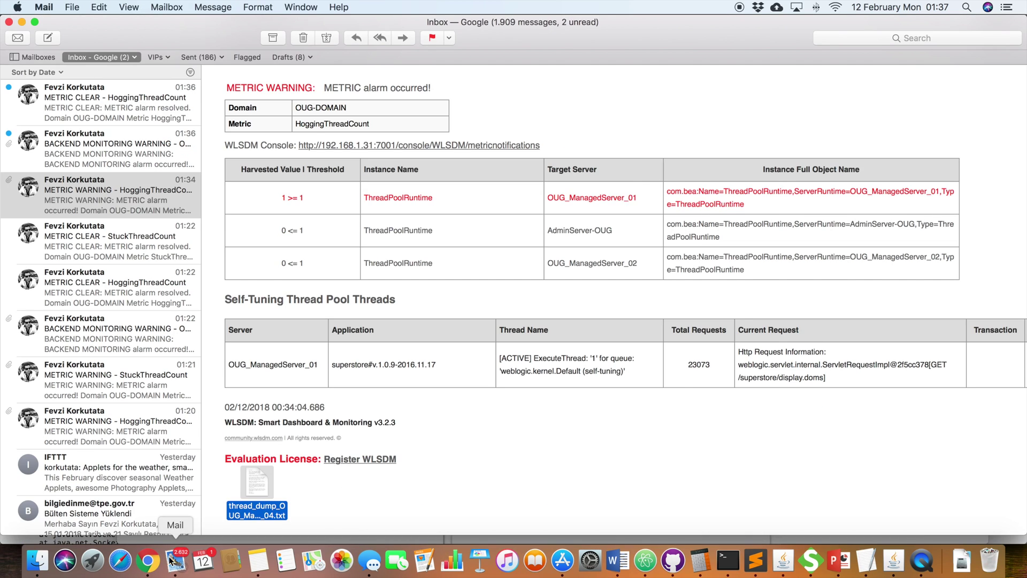
{"action": "left_click", "coordinate": [136, 158]}
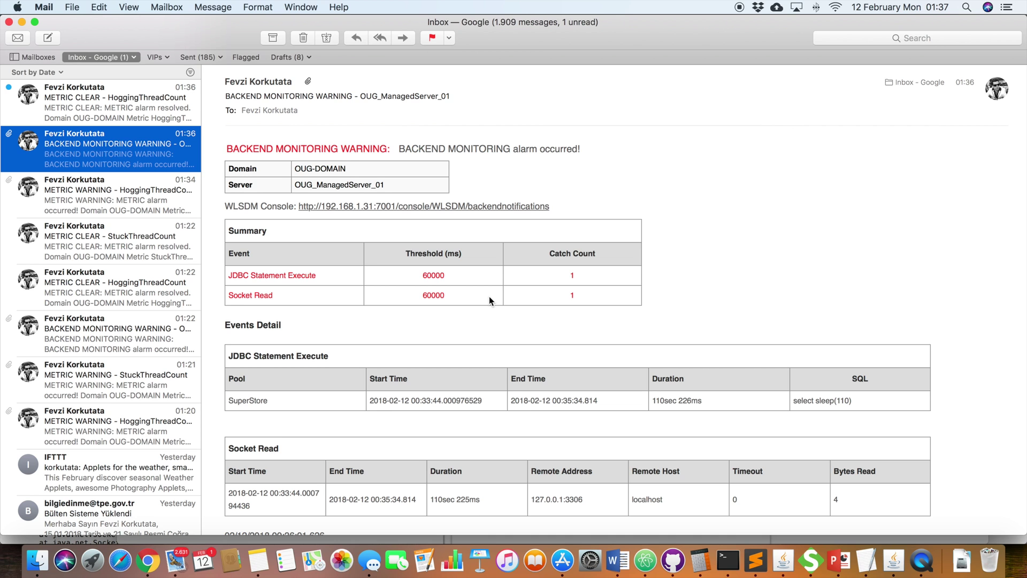
{"action": "scroll", "coordinate": [489, 297], "scroll_direction": "down", "scroll_amount": 1}
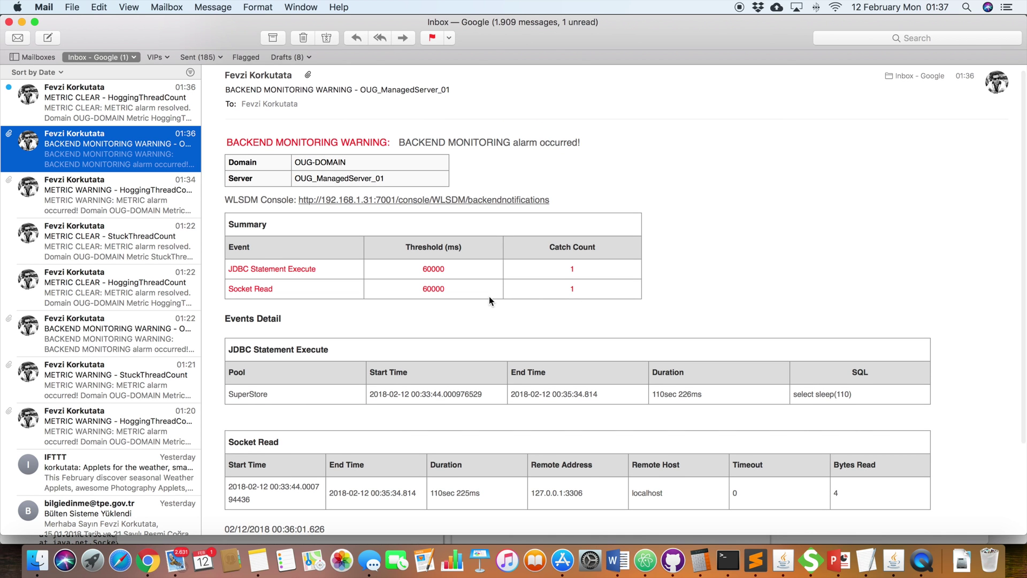
{"action": "scroll", "coordinate": [489, 297], "scroll_direction": "down", "scroll_amount": 4}
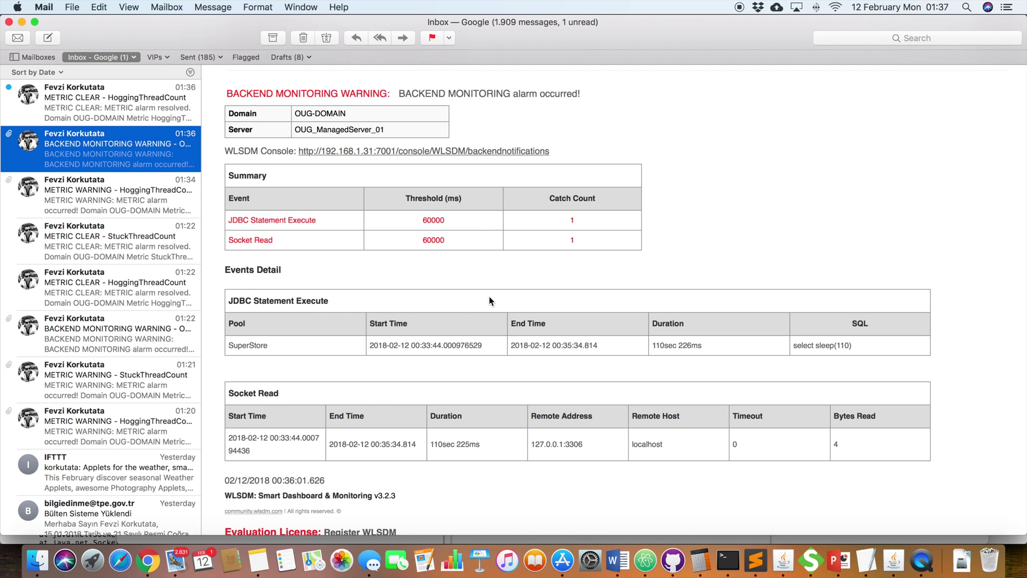
{"action": "scroll", "coordinate": [488, 298], "scroll_direction": "down", "scroll_amount": 3}
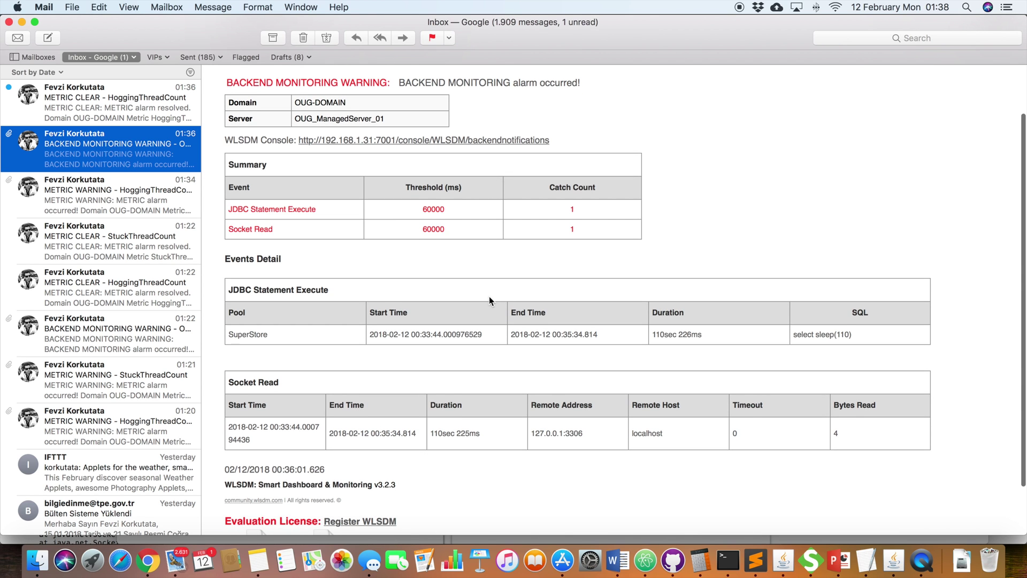
{"action": "scroll", "coordinate": [489, 296], "scroll_direction": "down", "scroll_amount": 3}
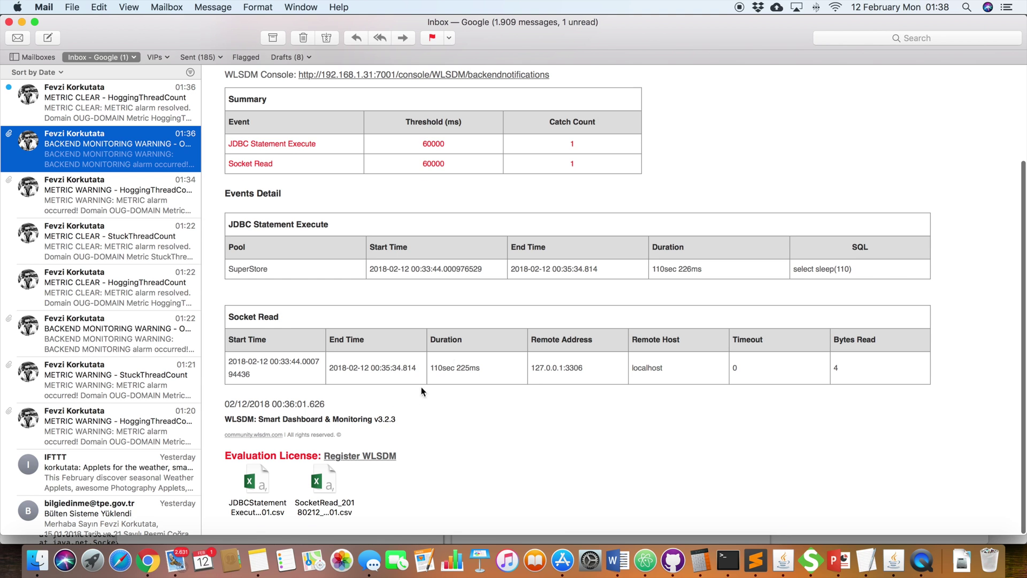
Step: Open the JDBCStatementExecute CSV in Excel, auto-fit column A, inspect row A2, then close it
{"action": "double_click", "coordinate": [258, 485]}
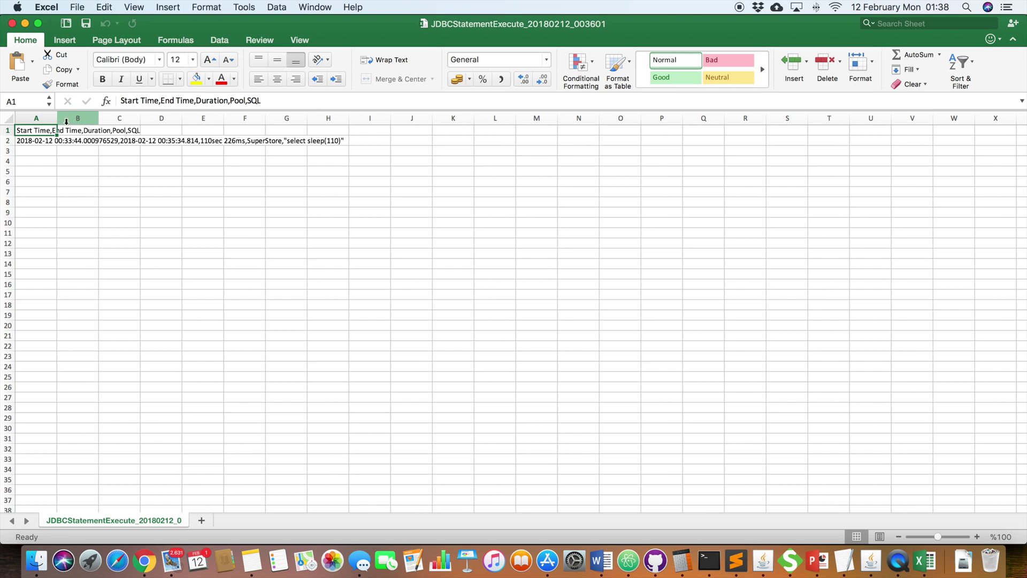
{"action": "double_click", "coordinate": [57, 118]}
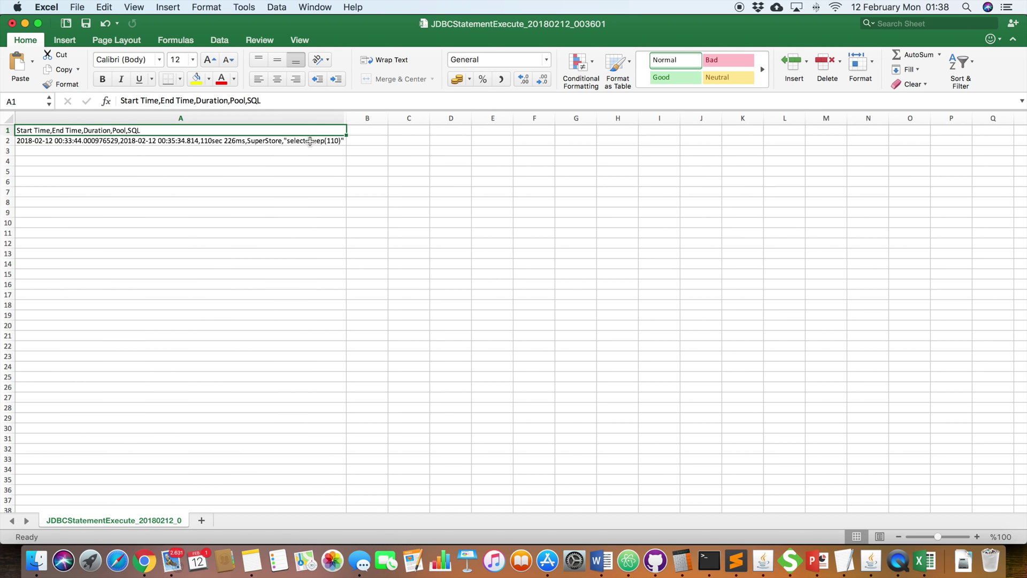
{"action": "left_click", "coordinate": [309, 141]}
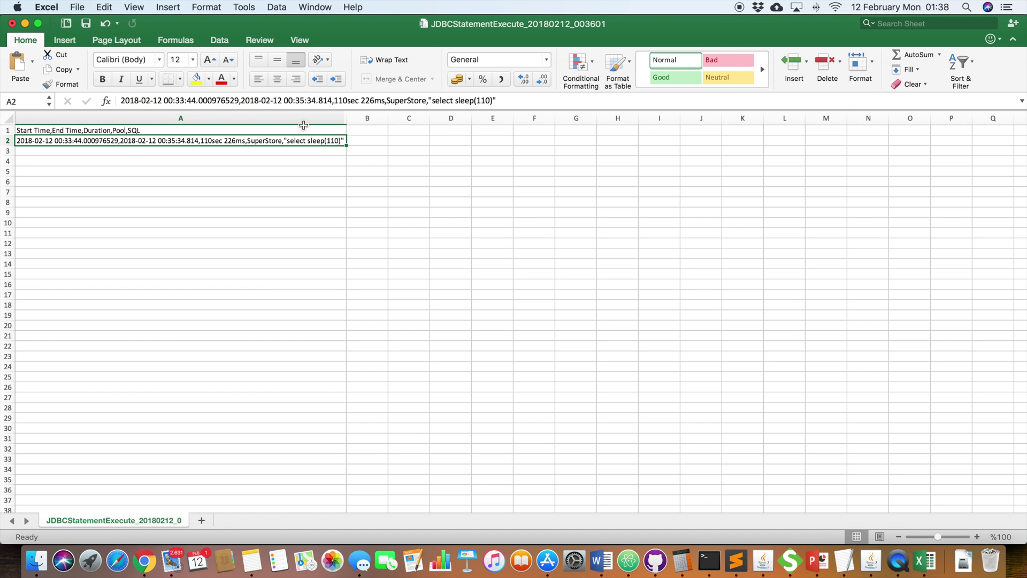
{"action": "left_click", "coordinate": [12, 24]}
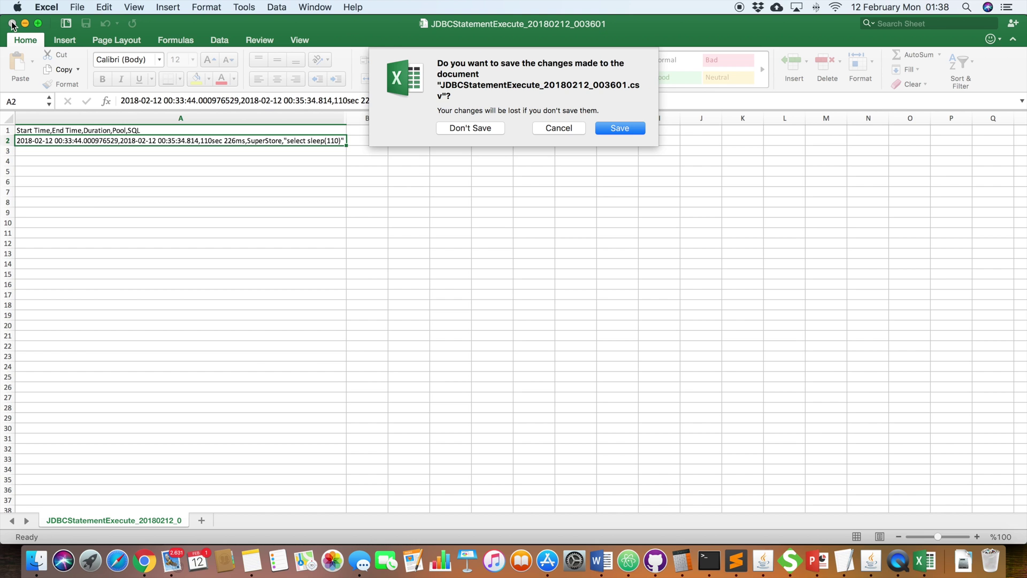
Step: Discard the CSV changes and read the 01:36 METRIC CLEAR HoggingThreadCount email
{"action": "left_click", "coordinate": [489, 131]}
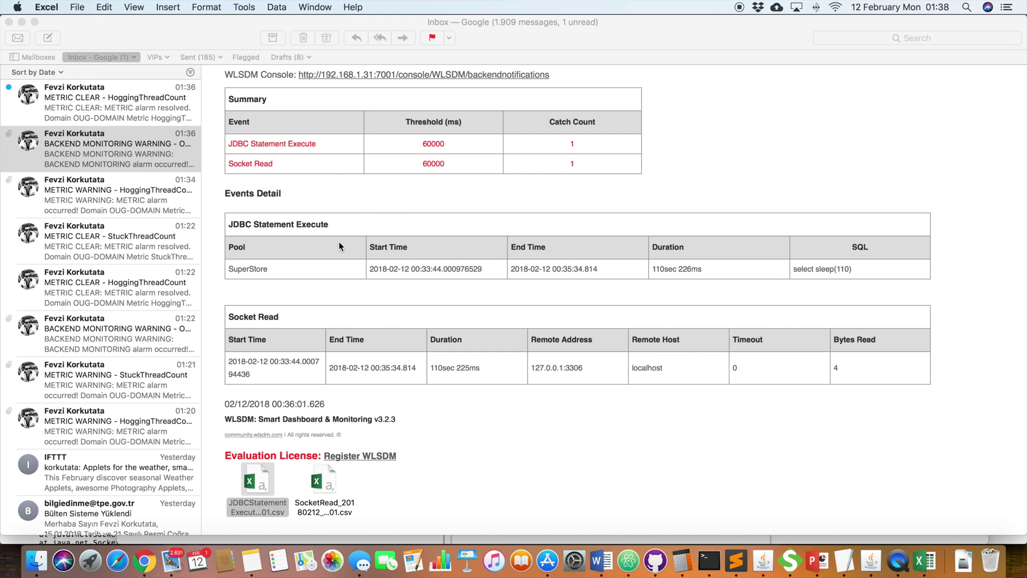
{"action": "scroll", "coordinate": [338, 242], "scroll_direction": "up", "scroll_amount": 5}
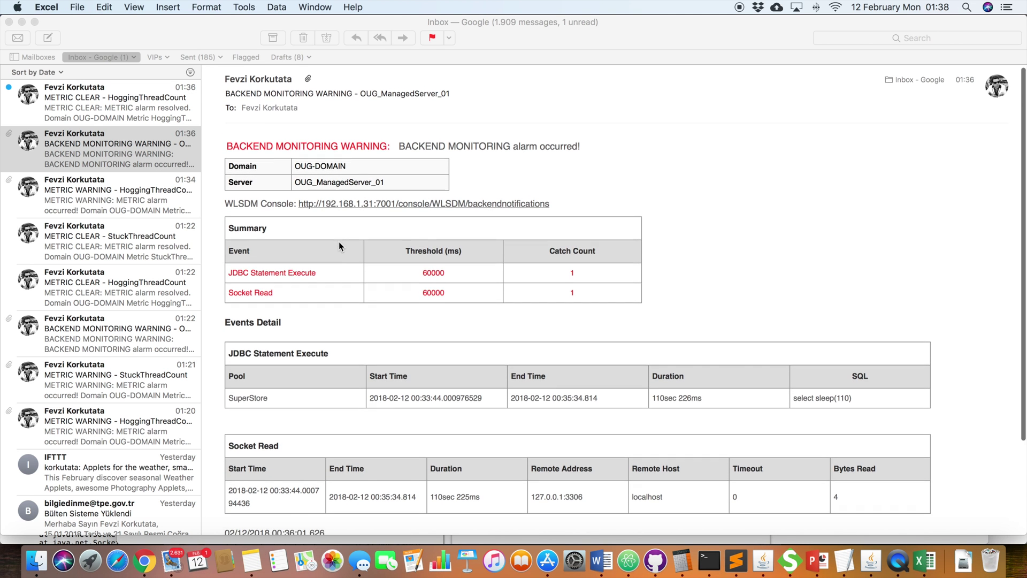
{"action": "scroll", "coordinate": [339, 241], "scroll_direction": "down", "scroll_amount": 3}
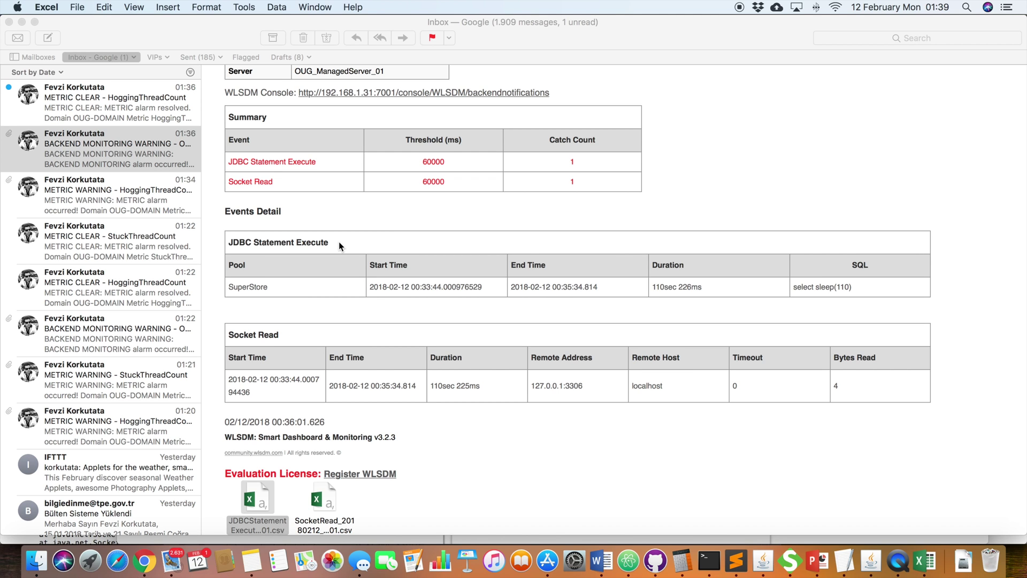
{"action": "scroll", "coordinate": [339, 242], "scroll_direction": "up", "scroll_amount": 3}
{"action": "left_click", "coordinate": [139, 113]}
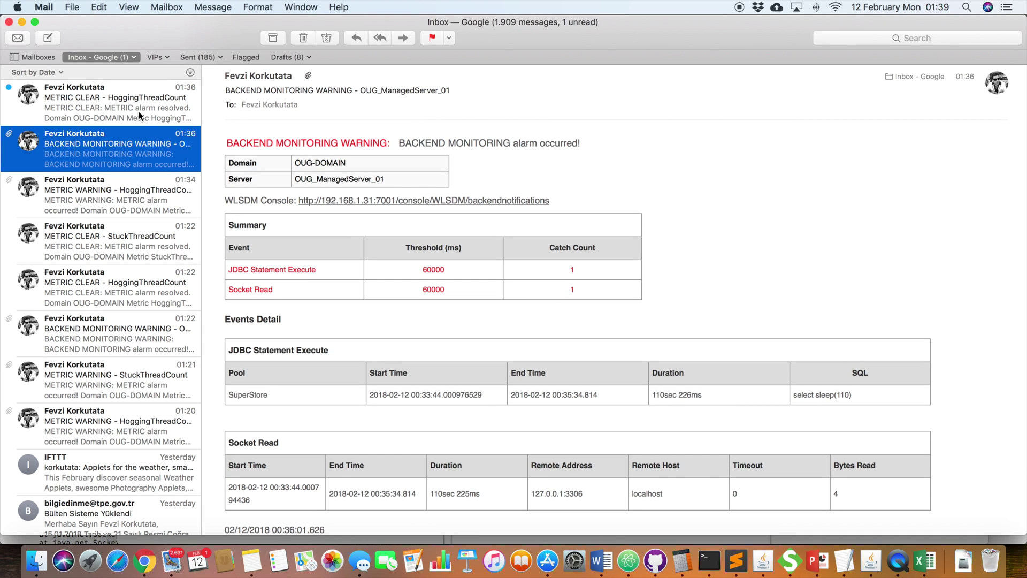
{"action": "left_click", "coordinate": [139, 113]}
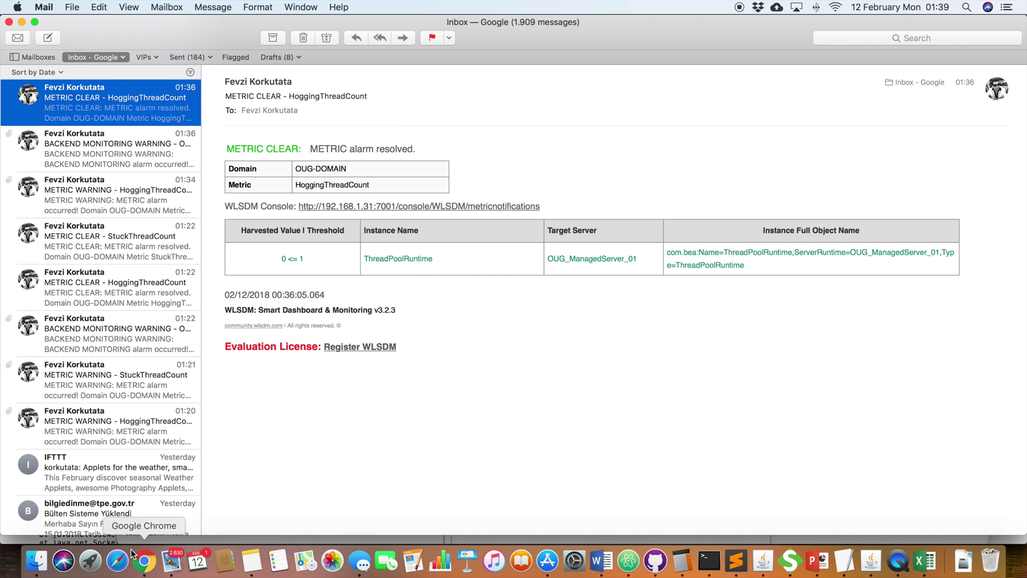
Step: Return to WLSDM, open Metric Notifications, and mark the HoggingThreadCount alarm in row two
{"action": "left_click", "coordinate": [147, 571]}
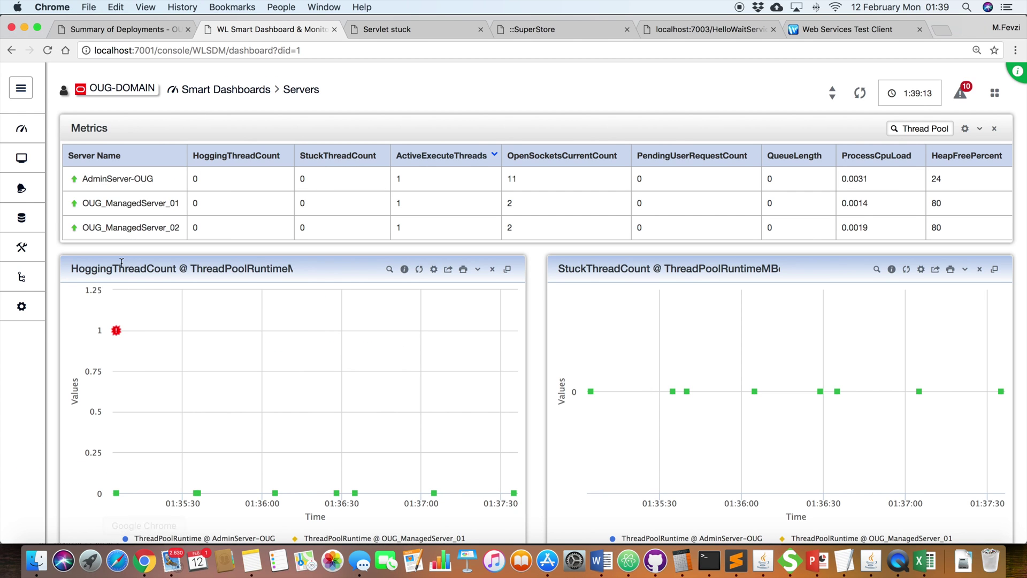
{"action": "mouse_move", "coordinate": [21, 188]}
{"action": "left_click", "coordinate": [104, 244]}
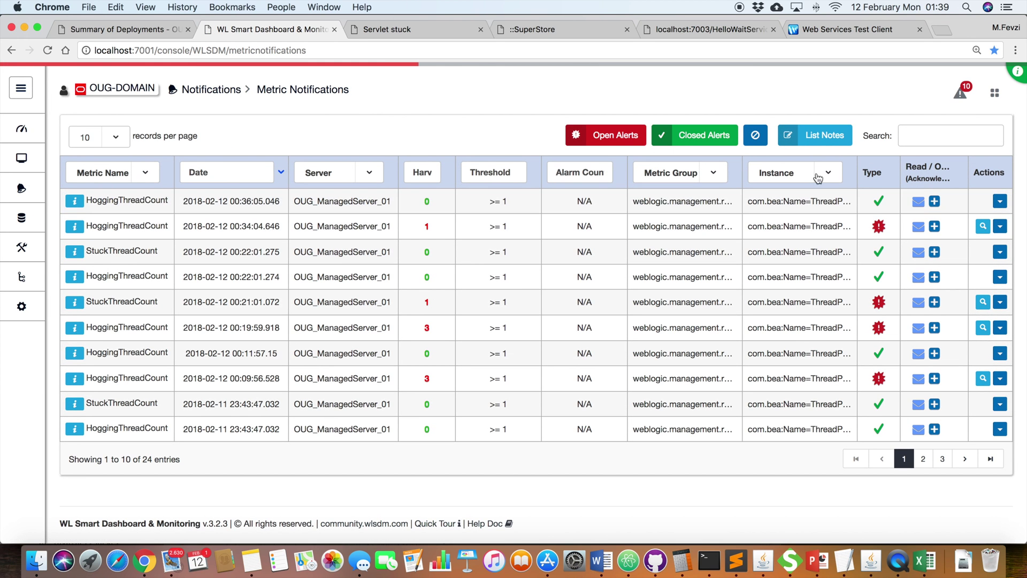
{"action": "left_click_drag", "start_coordinate": [255, 226], "coordinate": [160, 226]}
{"action": "left_click", "coordinate": [131, 226]}
{"action": "double_click", "coordinate": [131, 227]}
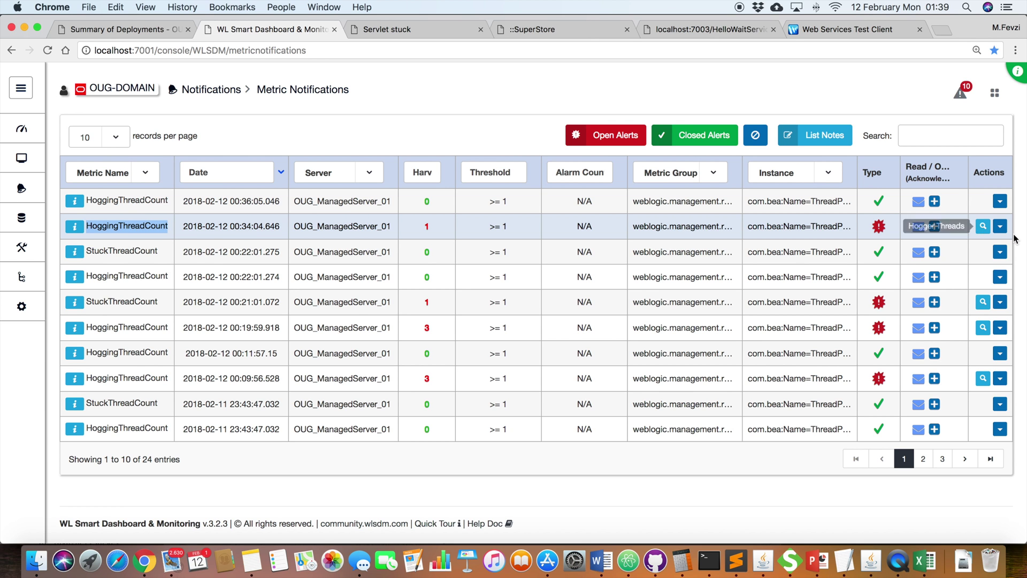
Step: Read the alarm's hogging thread stack trace, noting the locked JDBC4Connection, then close both dialogs
{"action": "left_click", "coordinate": [983, 226]}
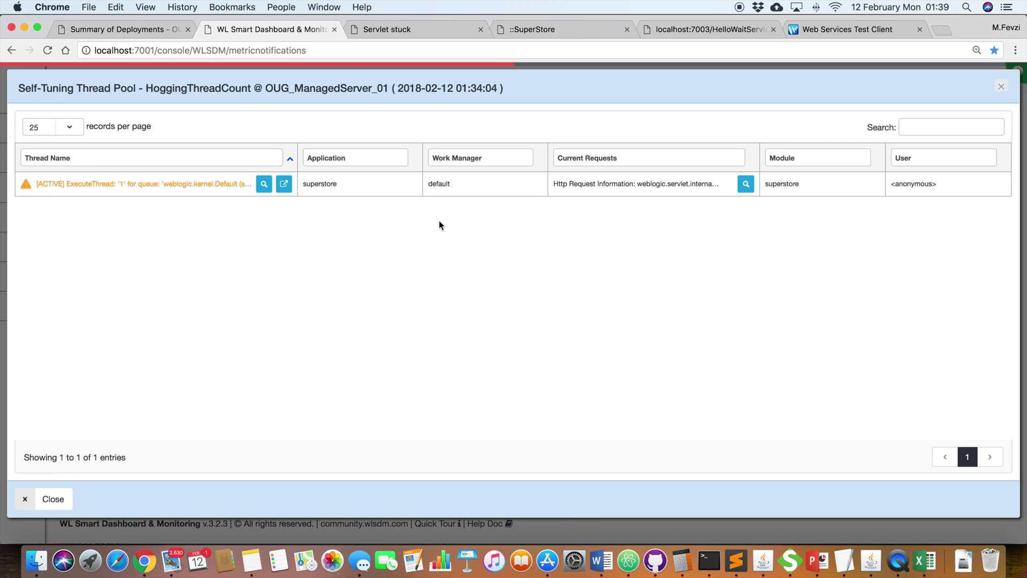
{"action": "left_click", "coordinate": [265, 184]}
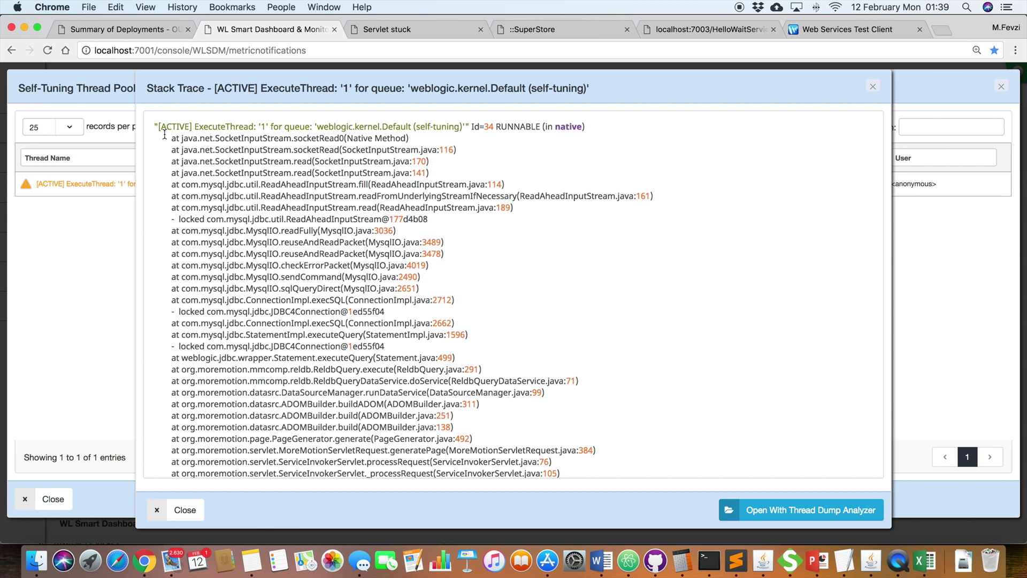
{"action": "mouse_move", "coordinate": [156, 127]}
{"action": "left_mouse_down"}
{"action": "mouse_move", "coordinate": [255, 178]}
{"action": "mouse_move", "coordinate": [460, 383]}
{"action": "mouse_move", "coordinate": [459, 431]}
{"action": "mouse_move", "coordinate": [527, 474]}
{"action": "mouse_move", "coordinate": [524, 449]}
{"action": "left_mouse_up"}
{"action": "scroll", "coordinate": [524, 449], "scroll_direction": "up", "scroll_amount": 10}
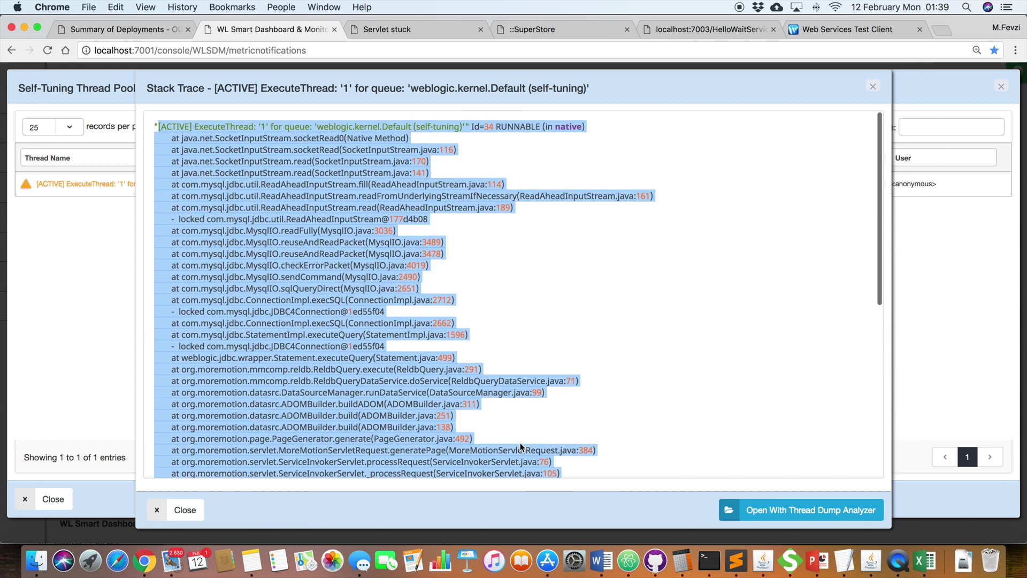
{"action": "left_click", "coordinate": [406, 248]}
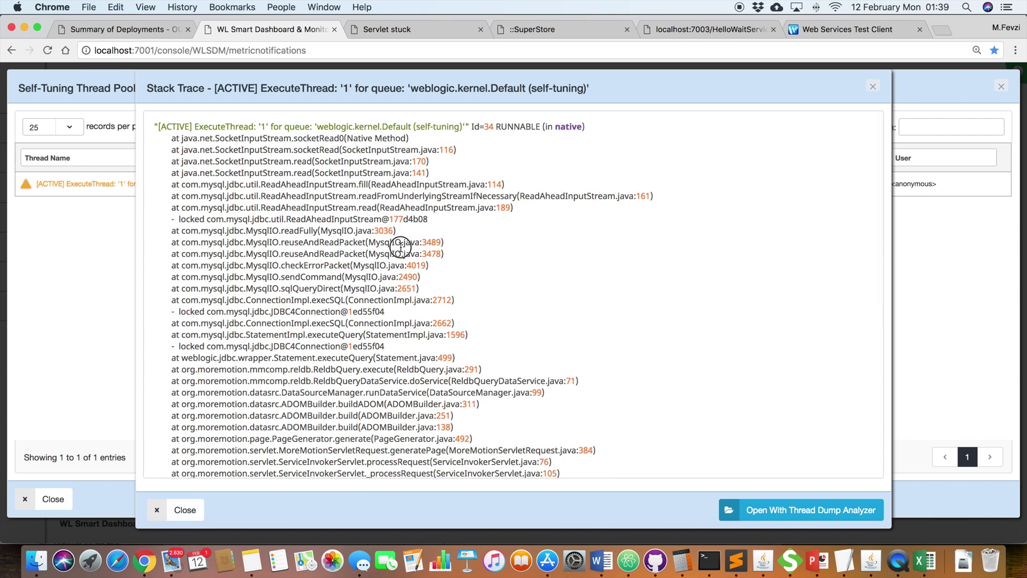
{"action": "double_click", "coordinate": [300, 311]}
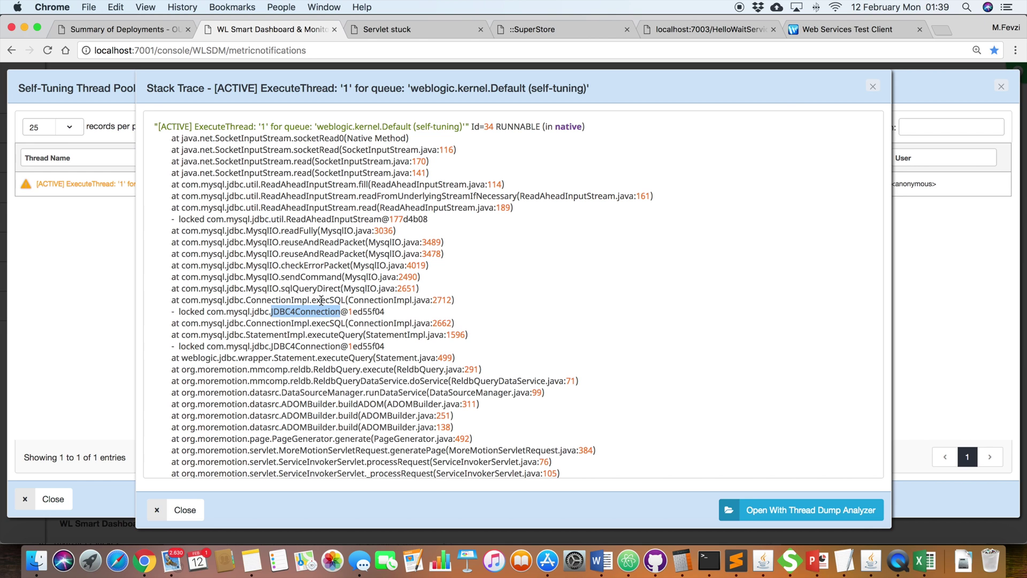
{"action": "left_click", "coordinate": [869, 90]}
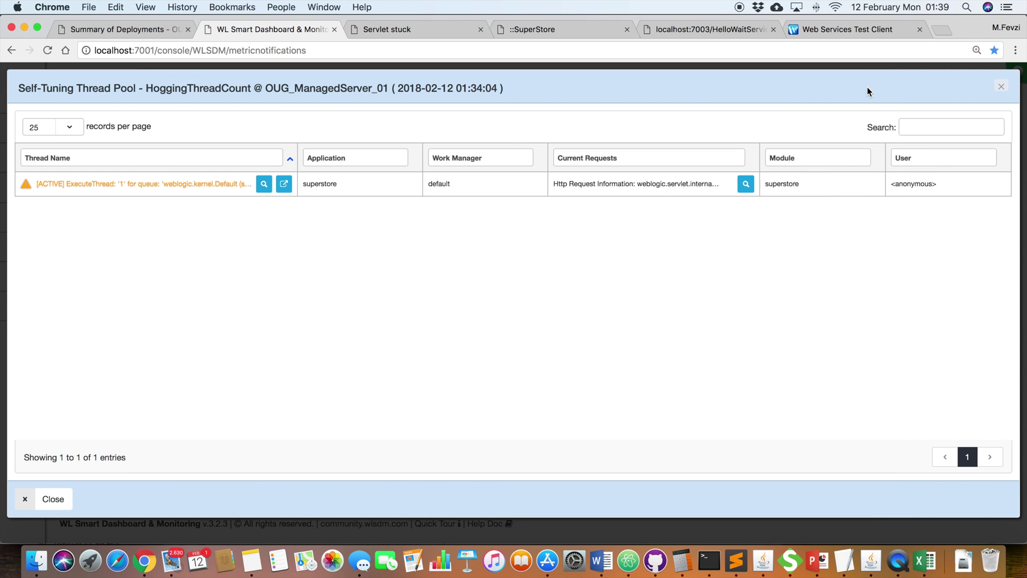
{"action": "left_click", "coordinate": [1000, 86]}
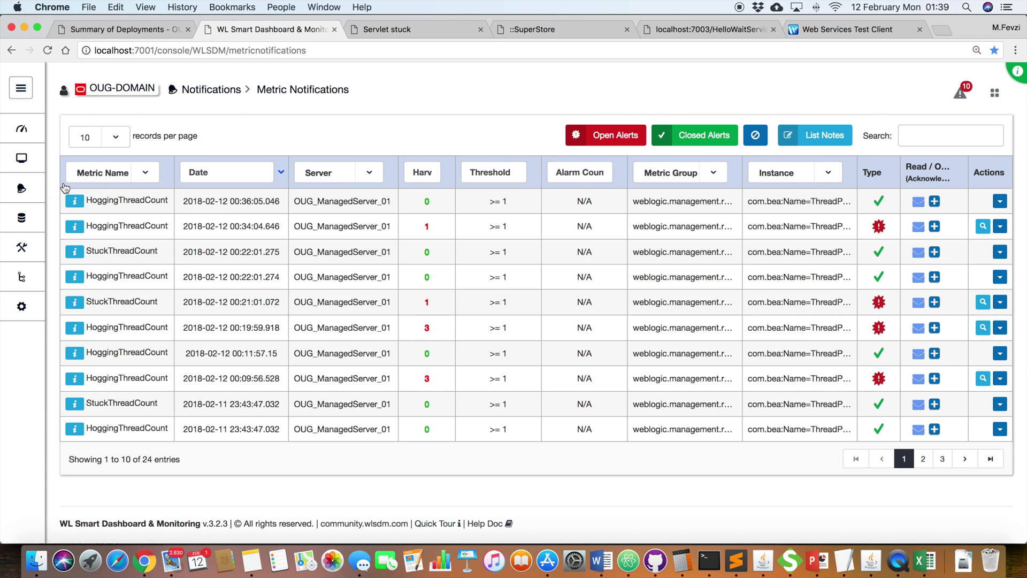
{"action": "mouse_move", "coordinate": [22, 190]}
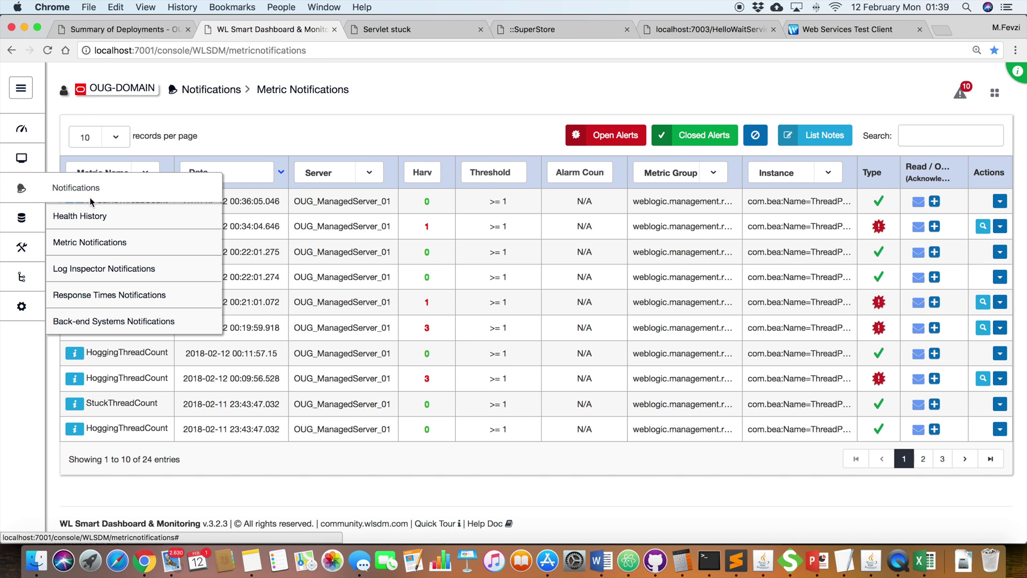
Step: Open the JDBC Statement Execute back-end event, marking the select sleep(110) query and its 110sec 226ms duration
{"action": "left_click", "coordinate": [83, 323]}
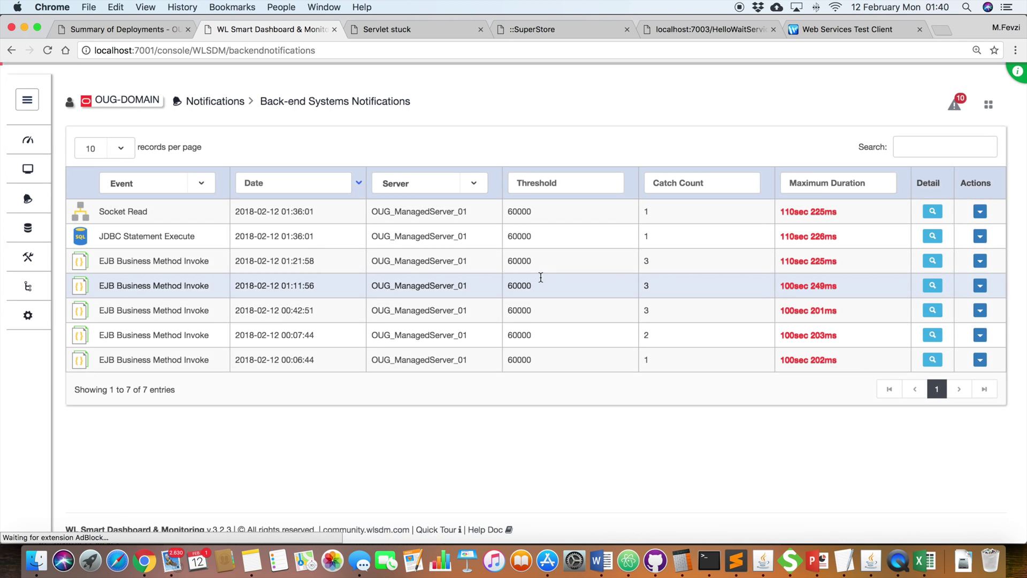
{"action": "left_click", "coordinate": [938, 226]}
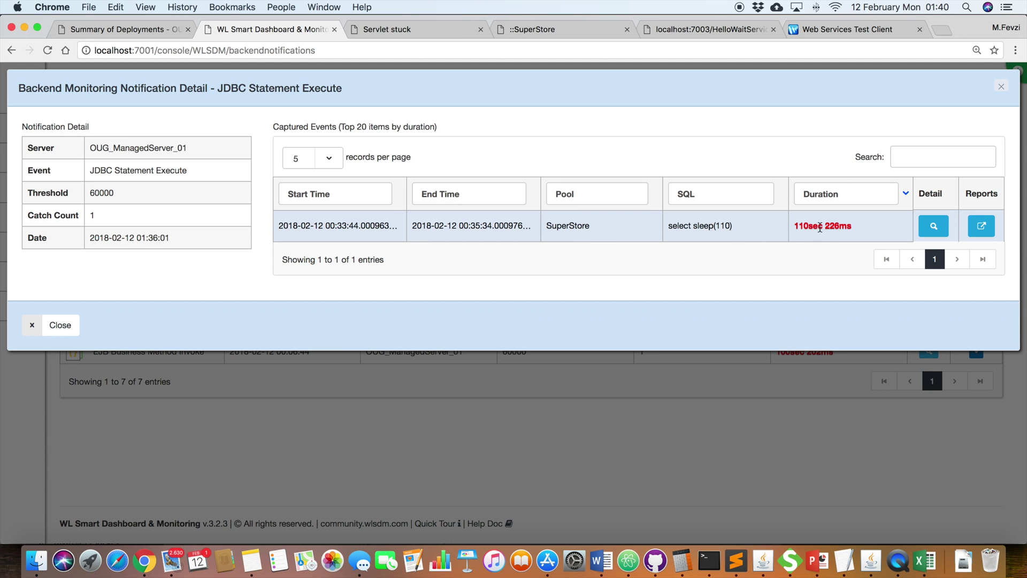
{"action": "left_click", "coordinate": [754, 224]}
{"action": "left_click_drag", "start_coordinate": [666, 225], "coordinate": [732, 230]}
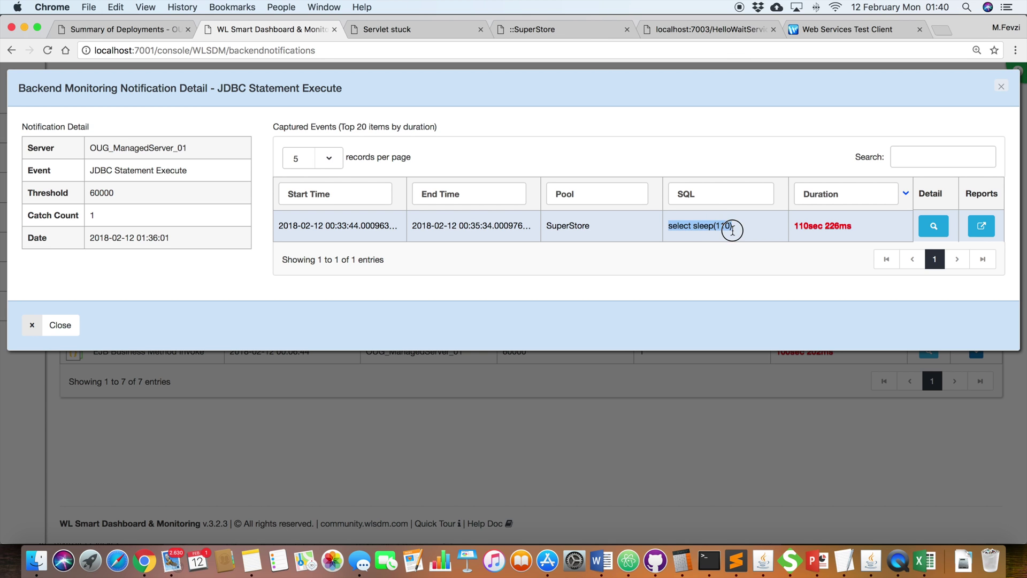
{"action": "left_click", "coordinate": [847, 223]}
{"action": "left_click_drag", "start_coordinate": [847, 223], "coordinate": [794, 225]}
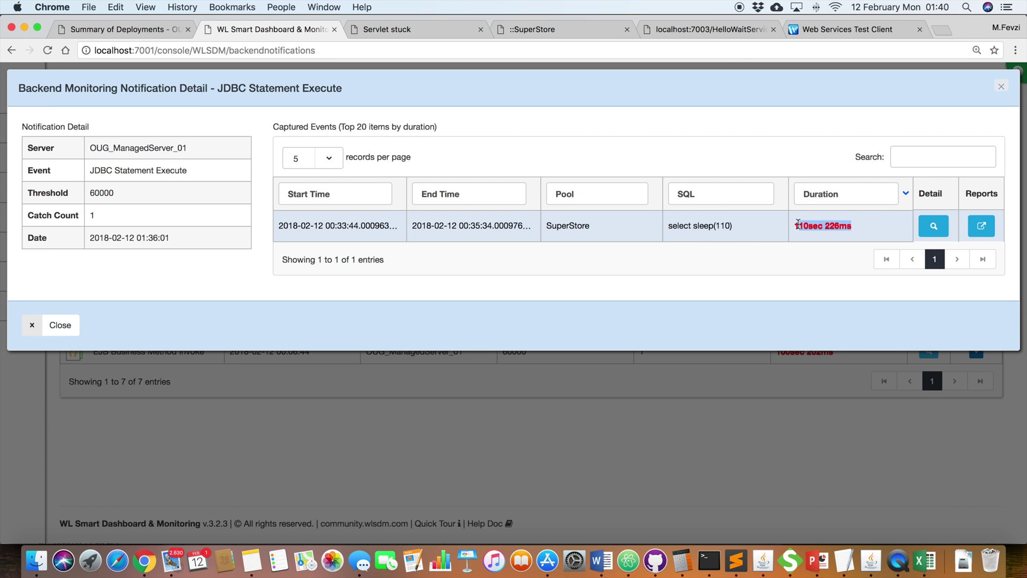
Step: View the captured event's full SQL and stack trace, then return to the events list
{"action": "left_click", "coordinate": [934, 226]}
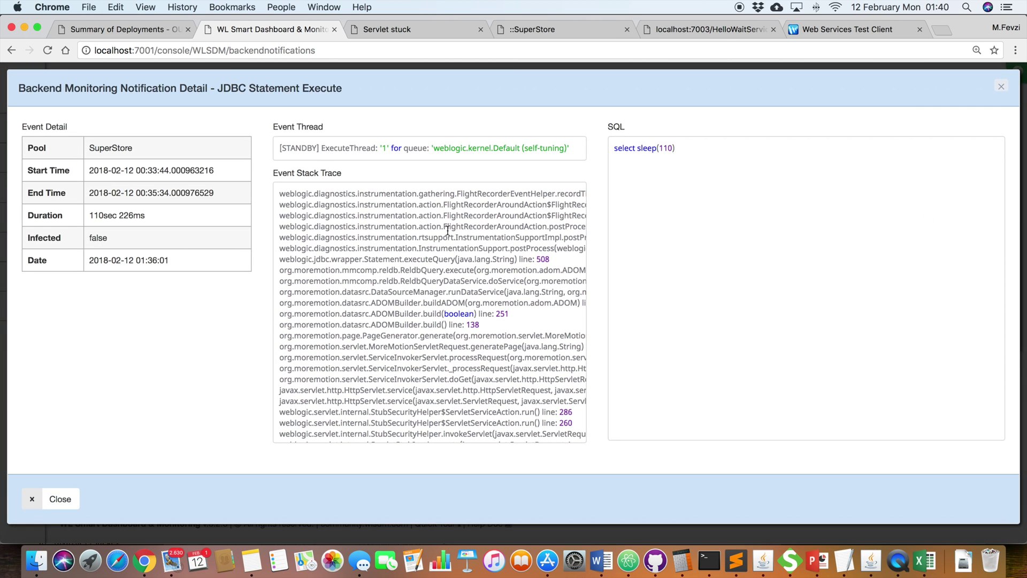
{"action": "left_click_drag", "start_coordinate": [677, 149], "coordinate": [613, 149]}
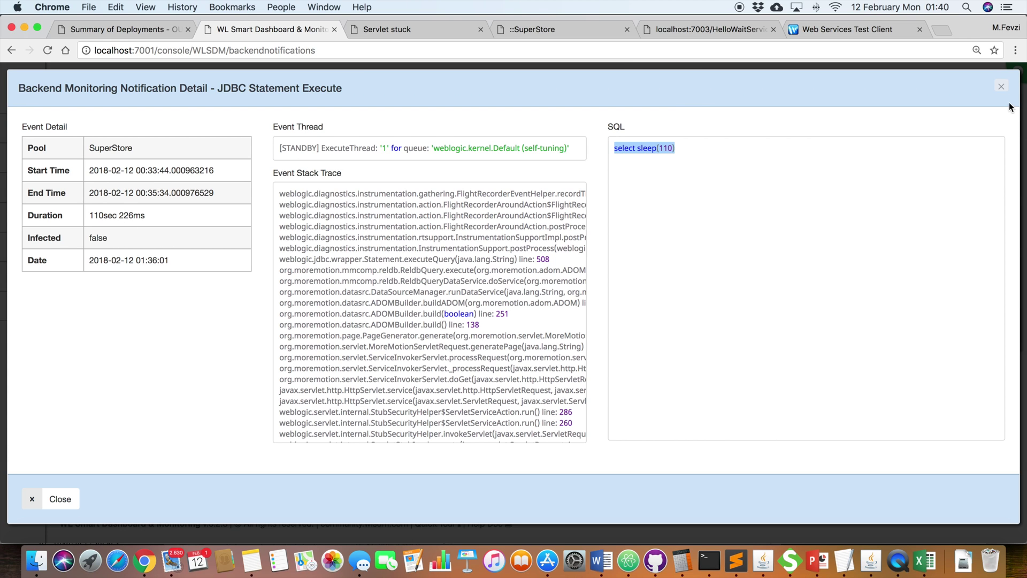
{"action": "left_click", "coordinate": [1002, 88]}
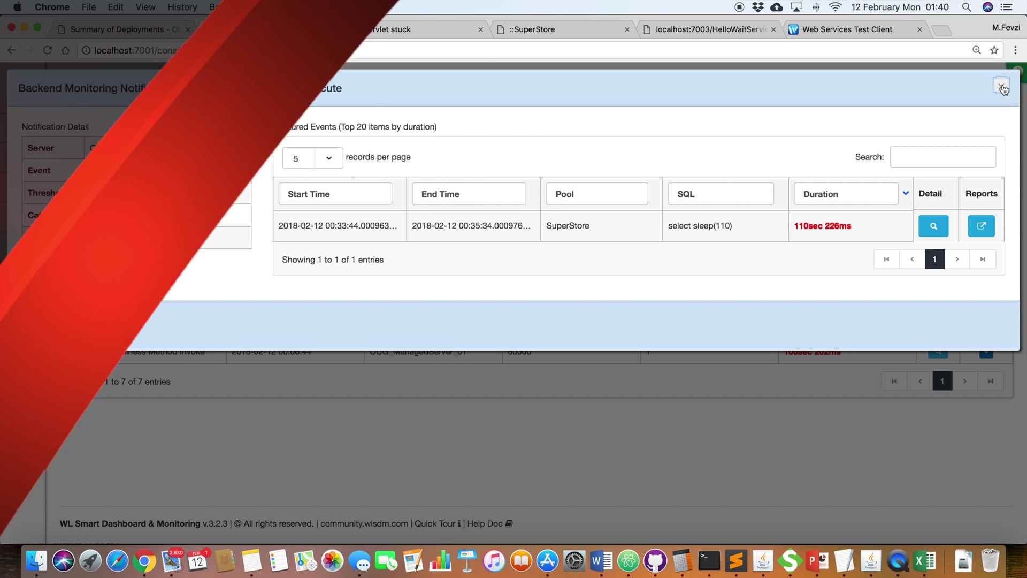
Step: Close the back-end notification detail and bring up the HelloWaitService WSDL page on localhost:7003
{"action": "left_click", "coordinate": [1001, 87]}
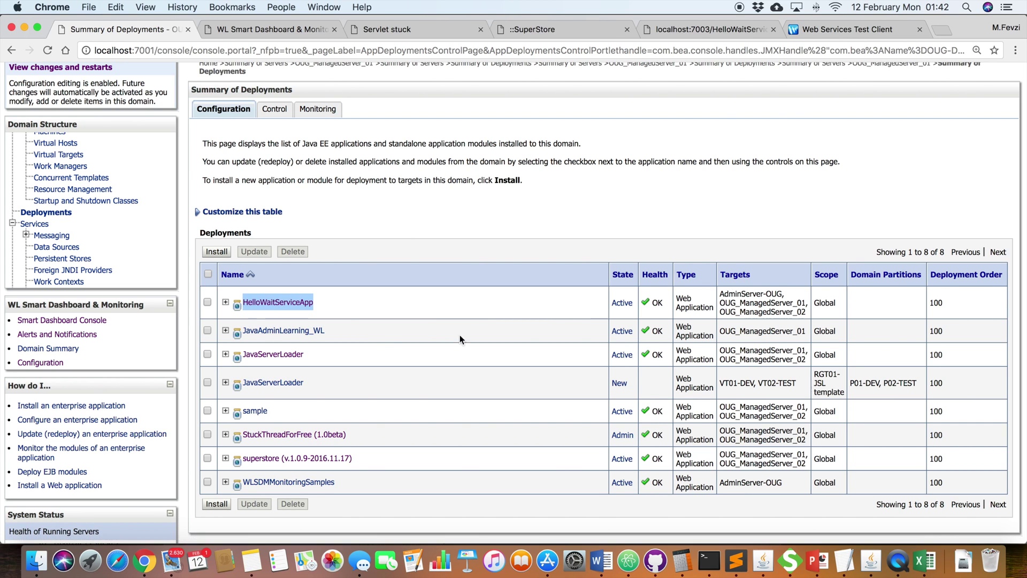
{"action": "left_click", "coordinate": [727, 31]}
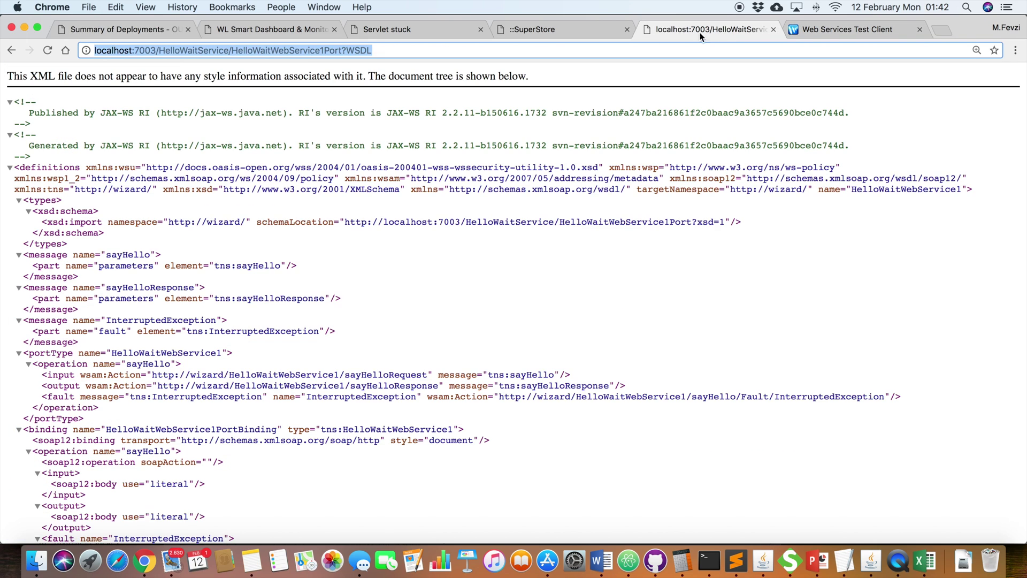
{"action": "left_click", "coordinate": [385, 50]}
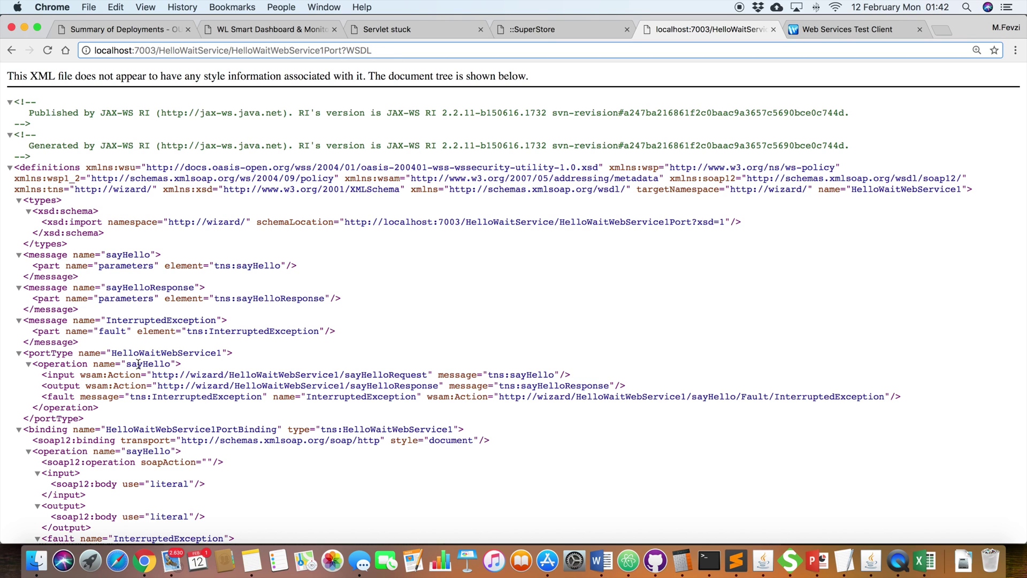
{"action": "left_click", "coordinate": [826, 30]}
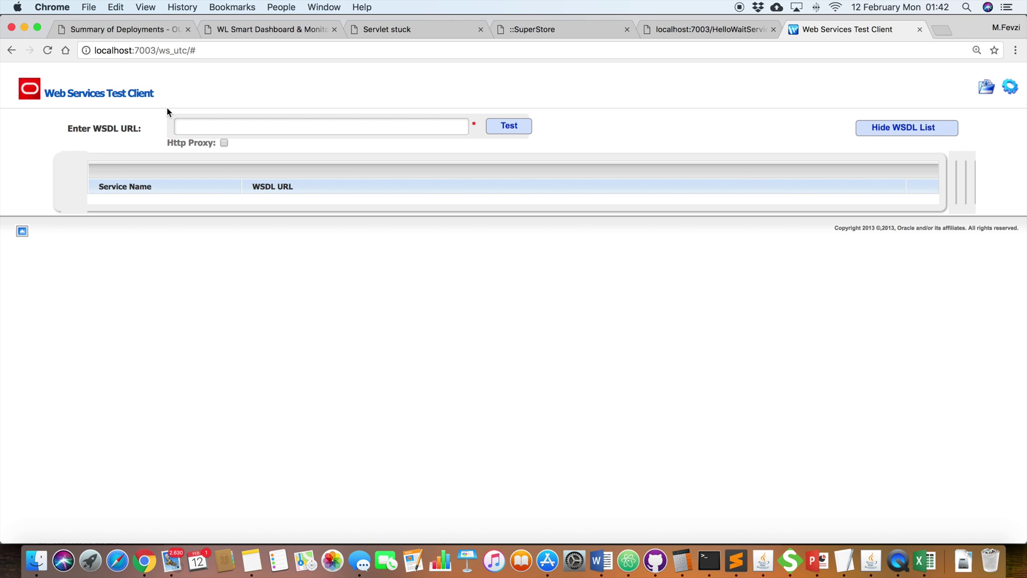
{"action": "left_click", "coordinate": [740, 33]}
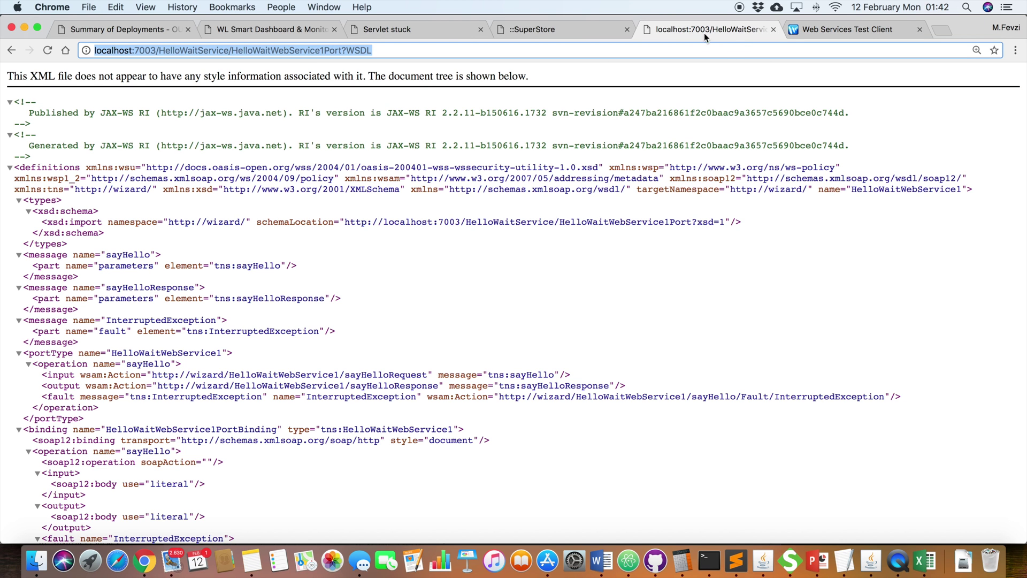
{"action": "left_click", "coordinate": [214, 51]}
{"action": "double_click", "coordinate": [215, 51]}
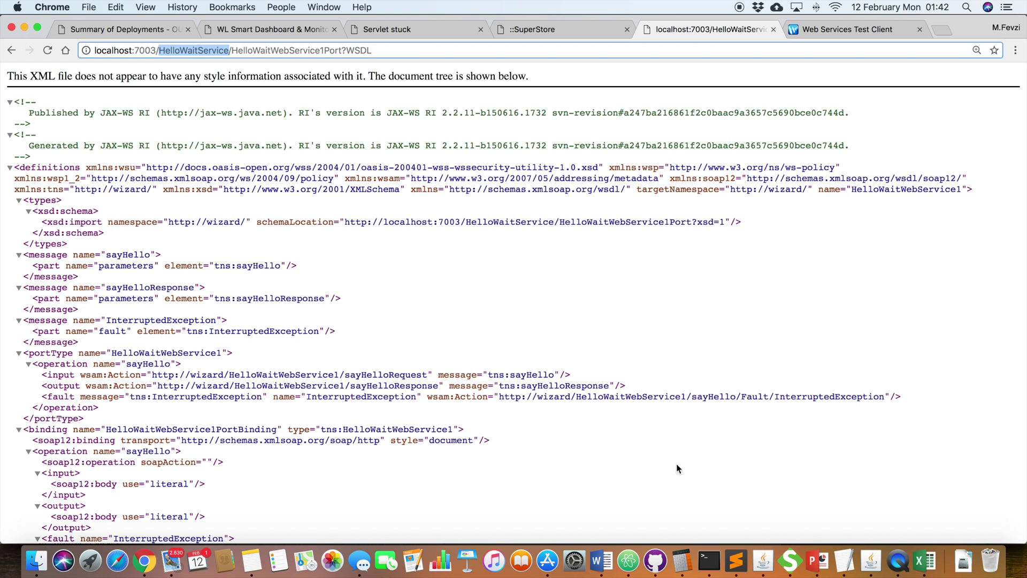
Step: In SoapUI, enter a person's name and waitSecond 0 in the sayHello request and send it
{"action": "left_click", "coordinate": [792, 562]}
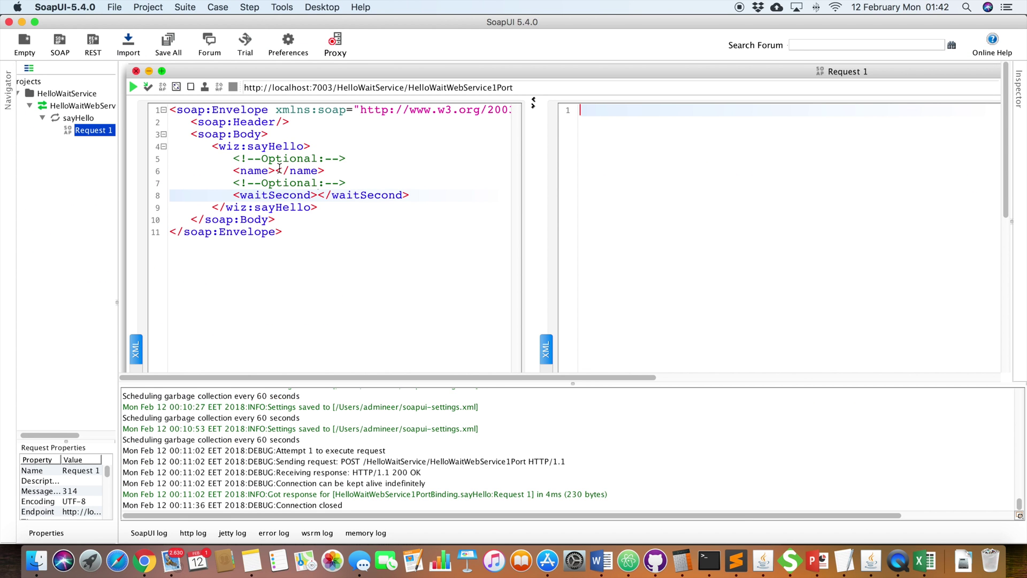
{"action": "left_click", "coordinate": [276, 170]}
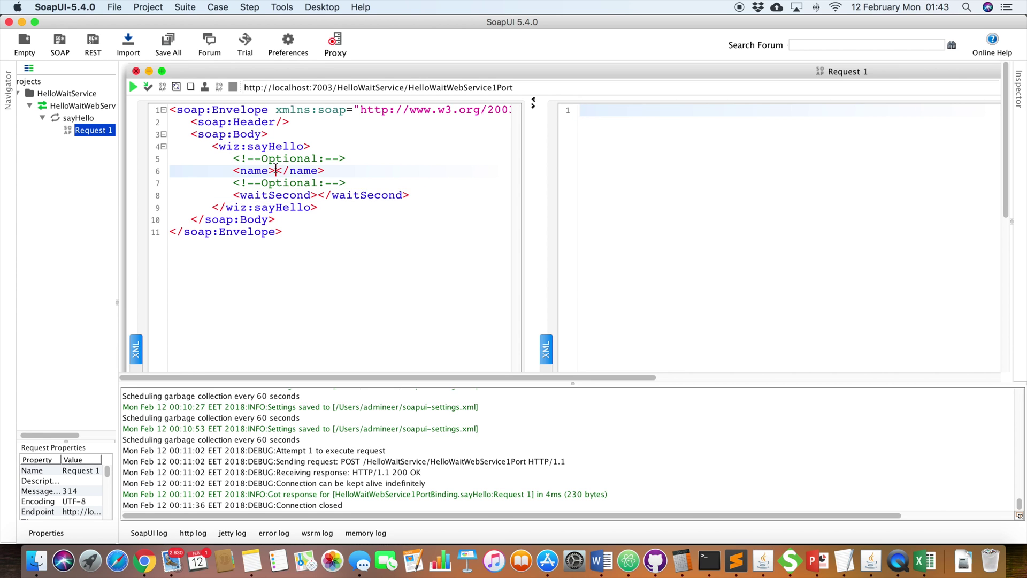
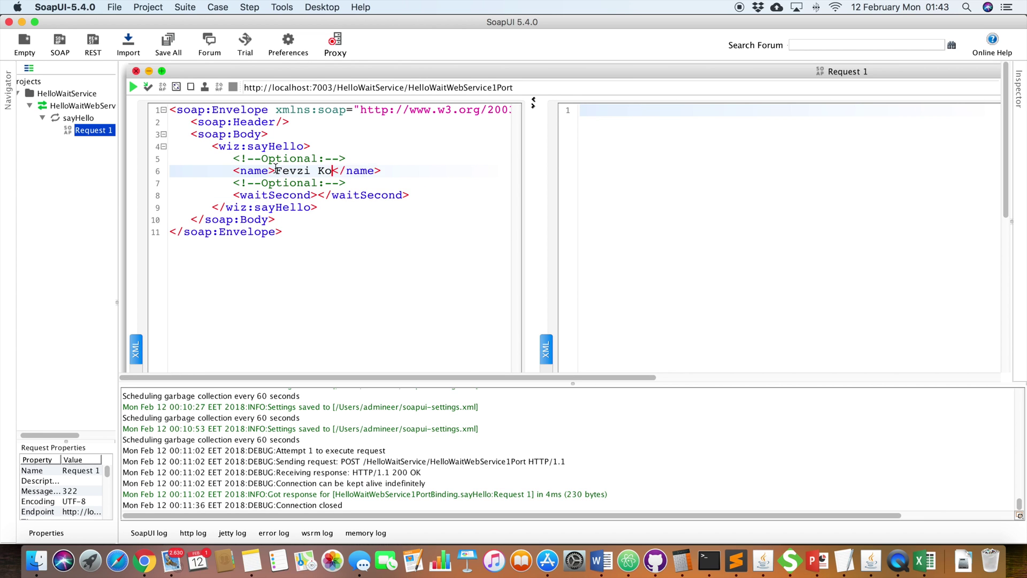
{"action": "type", "text": "ata"}
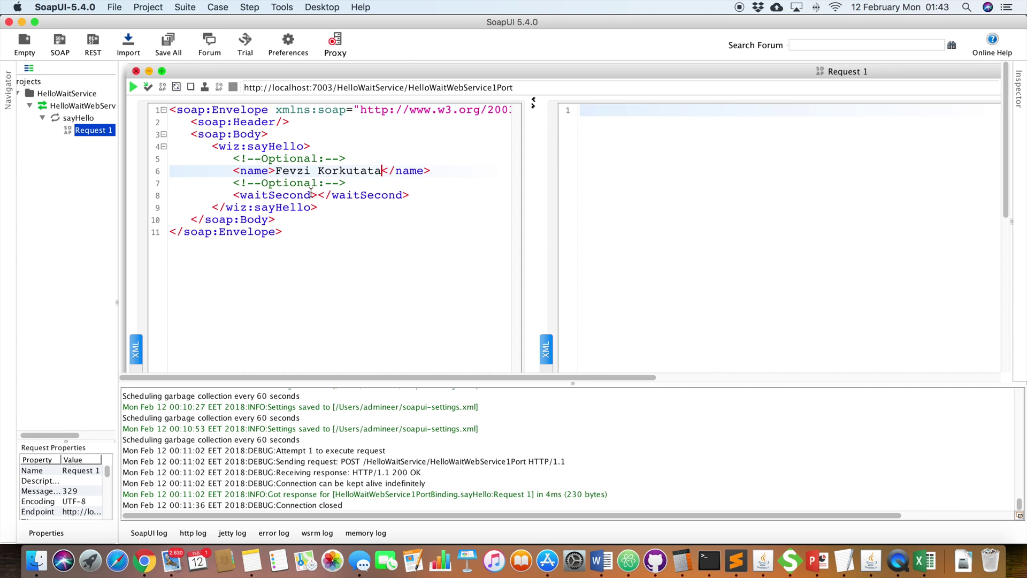
{"action": "left_click", "coordinate": [318, 195]}
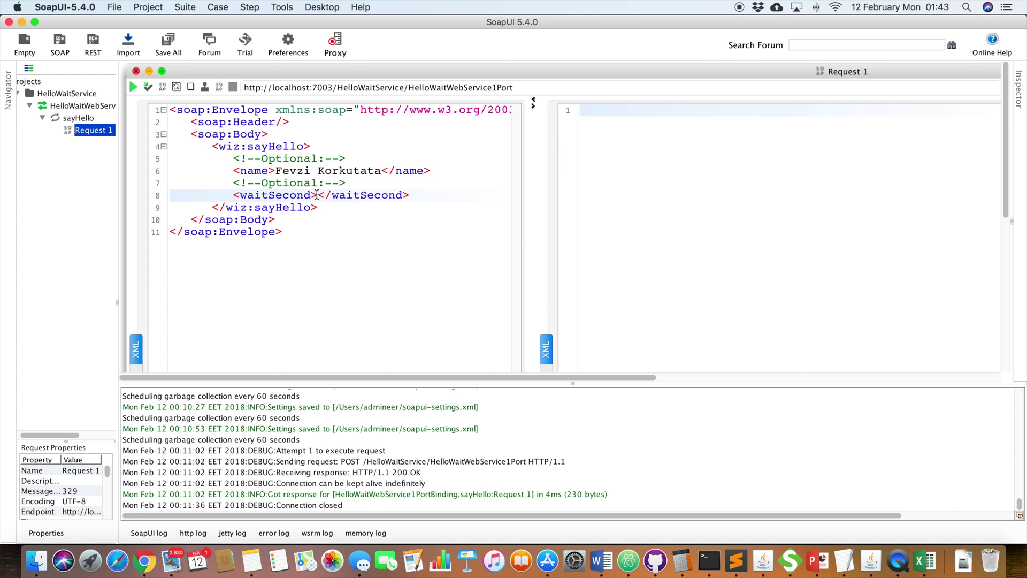
{"action": "type", "text": "0"}
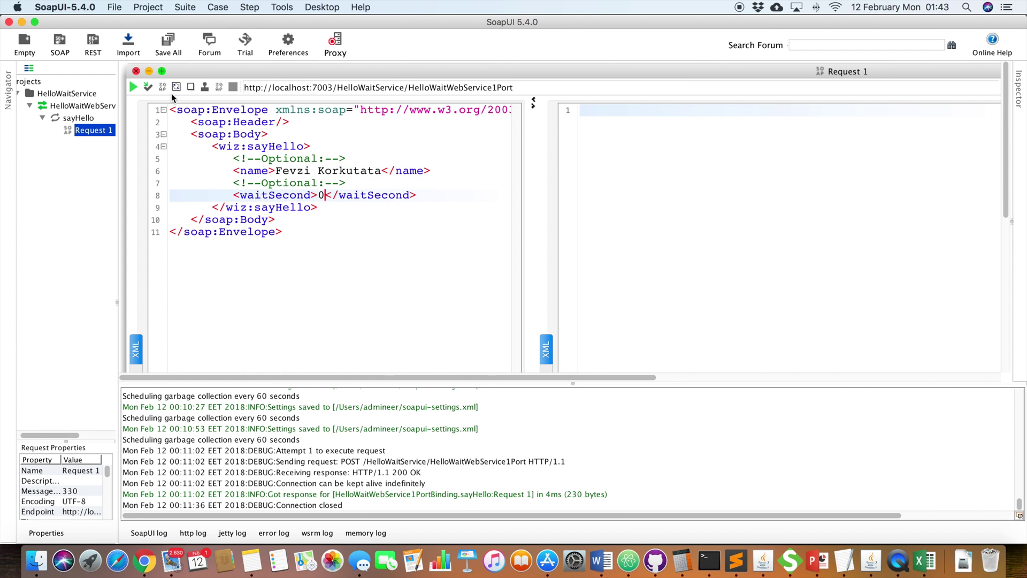
{"action": "left_click", "coordinate": [133, 87]}
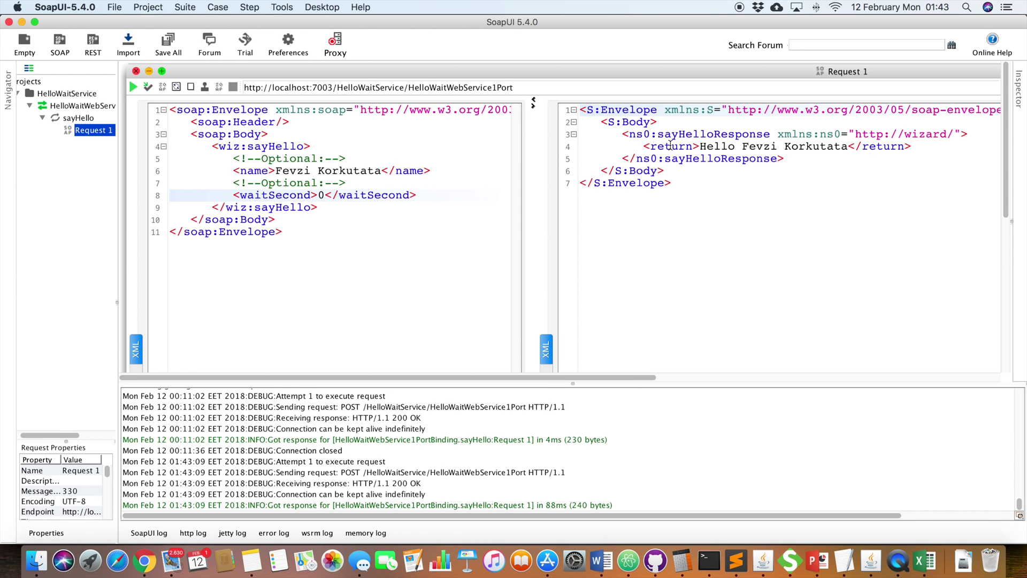
Step: Change waitSecond to 5, clear the old response, and resend the sayHello request
{"action": "double_click", "coordinate": [321, 194]}
{"action": "type", "text": "5"}
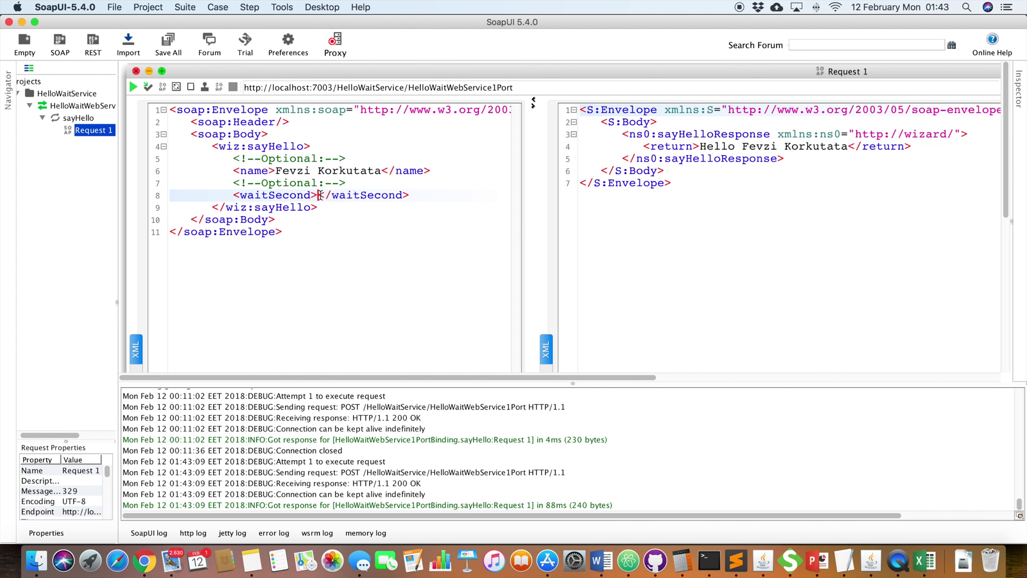
{"action": "left_click_drag", "start_coordinate": [688, 199], "coordinate": [528, 88]}
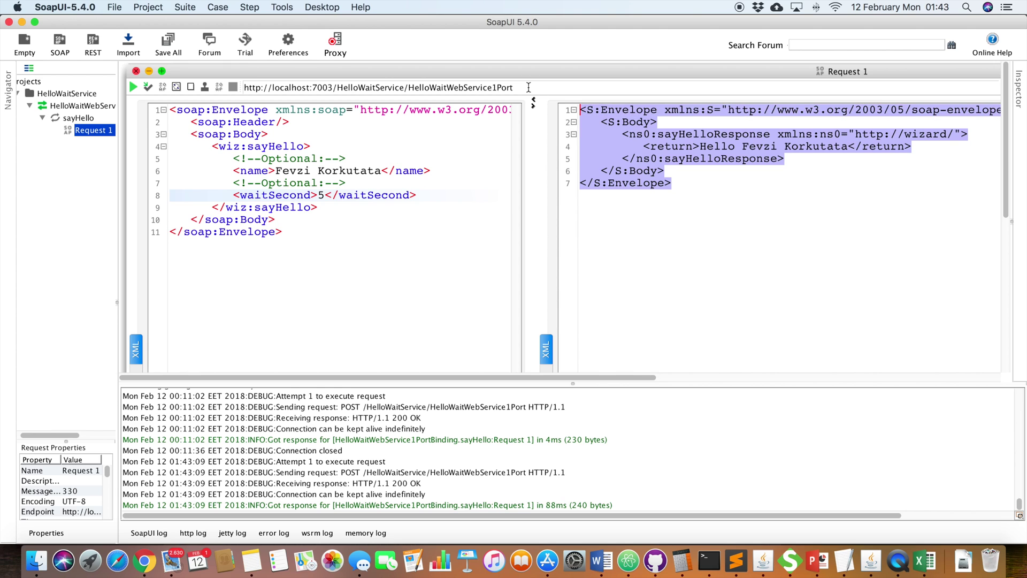
{"action": "key", "text": "Delete"}
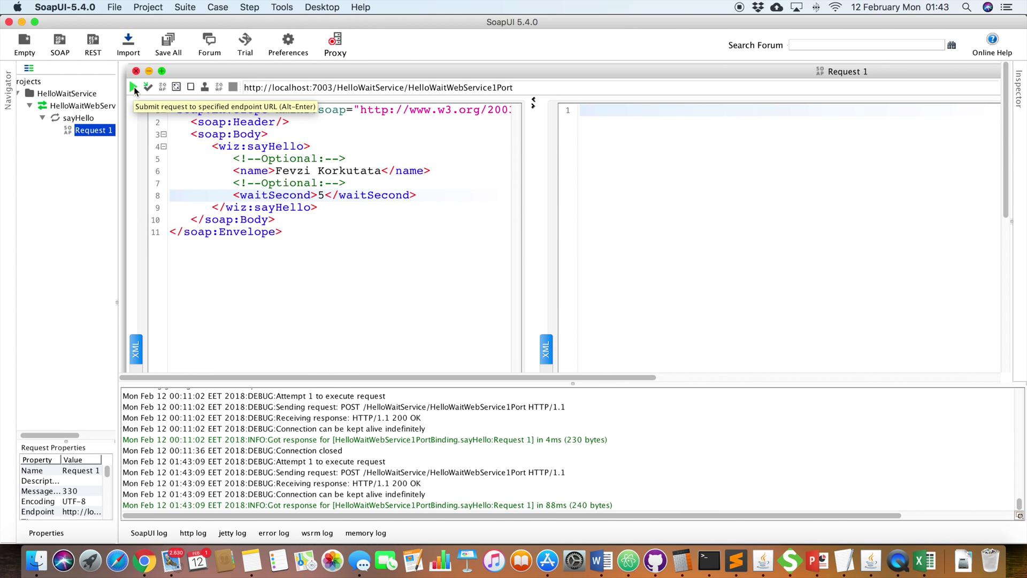
{"action": "left_click", "coordinate": [134, 87]}
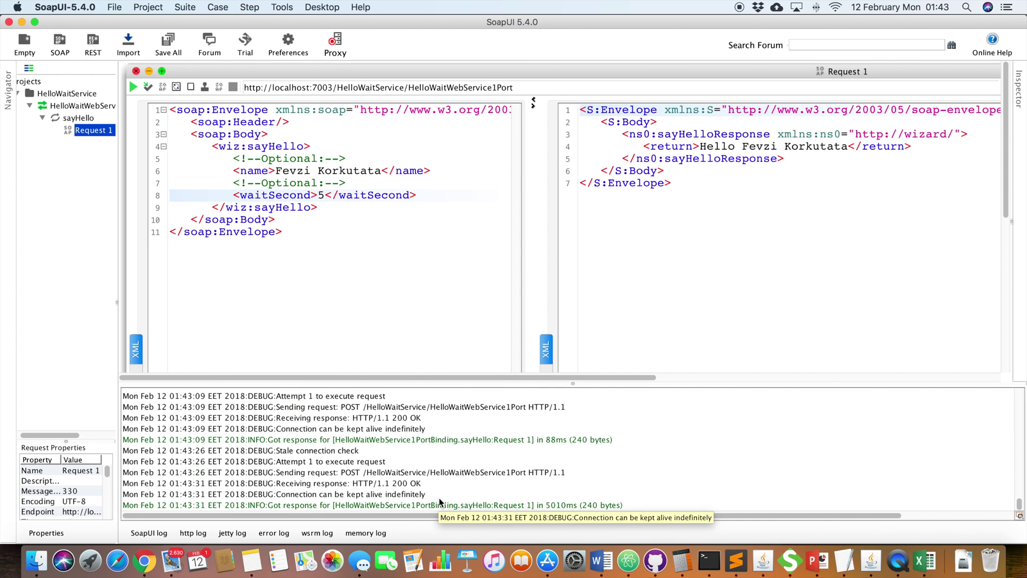
Step: Check the 5010ms log line and the Hello response XML
{"action": "left_click", "coordinate": [551, 506]}
{"action": "left_click", "coordinate": [683, 188]}
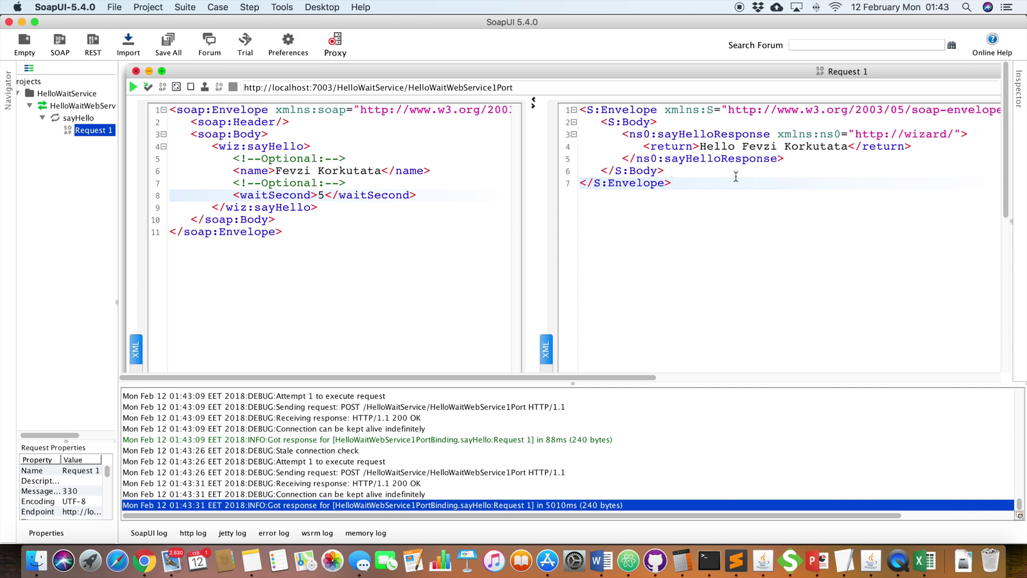
{"action": "left_click_drag", "start_coordinate": [695, 183], "coordinate": [567, 107]}
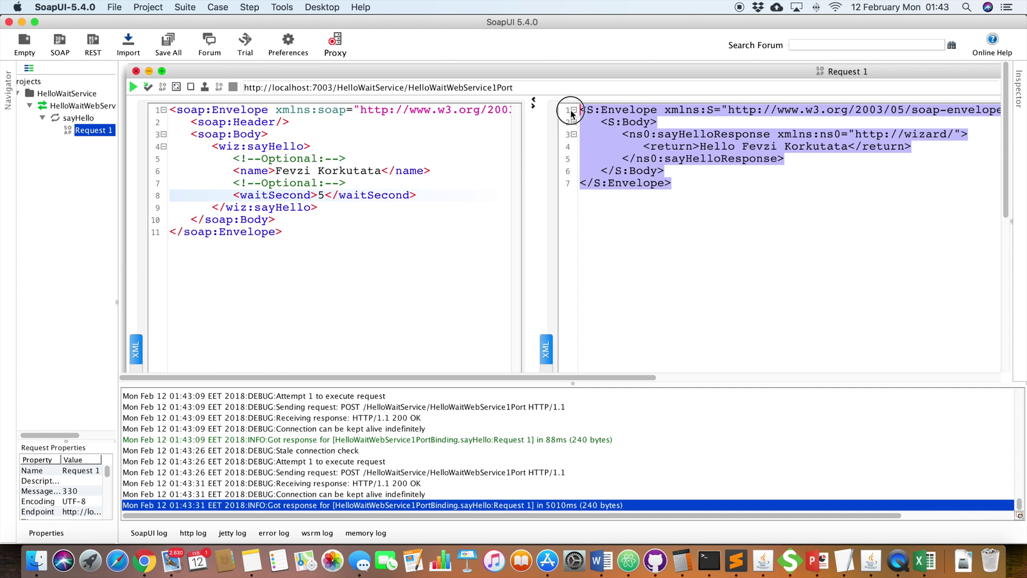
{"action": "double_click", "coordinate": [718, 146]}
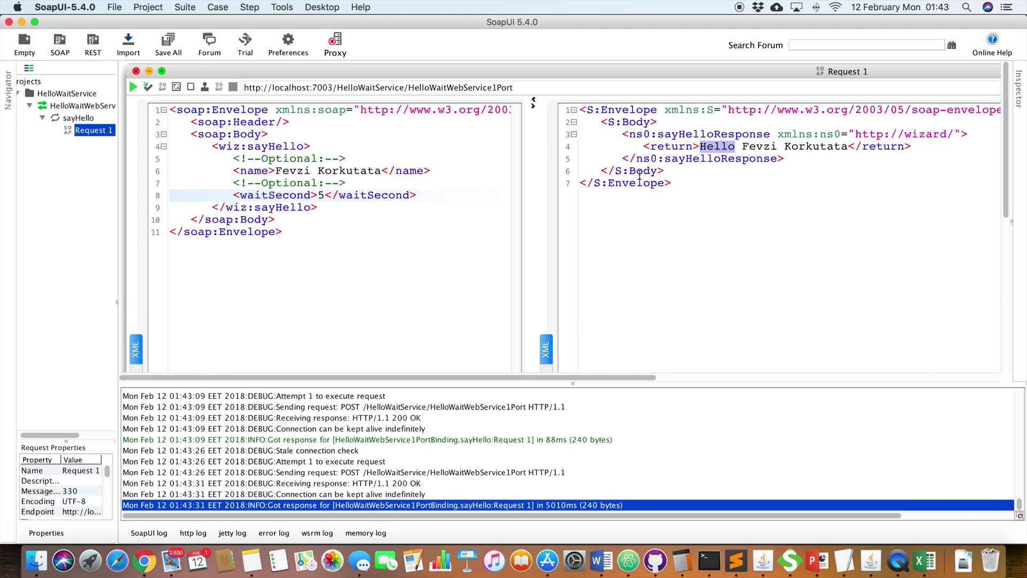
{"action": "left_click", "coordinate": [670, 186]}
{"action": "left_click", "coordinate": [666, 182]}
{"action": "left_click_drag", "start_coordinate": [666, 182], "coordinate": [565, 111]}
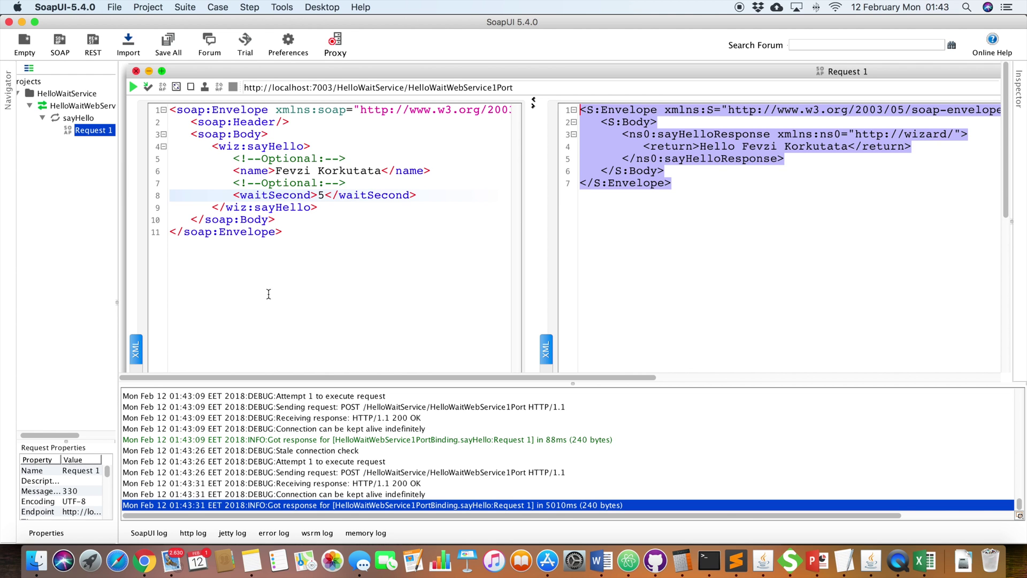
{"action": "left_click", "coordinate": [145, 562]}
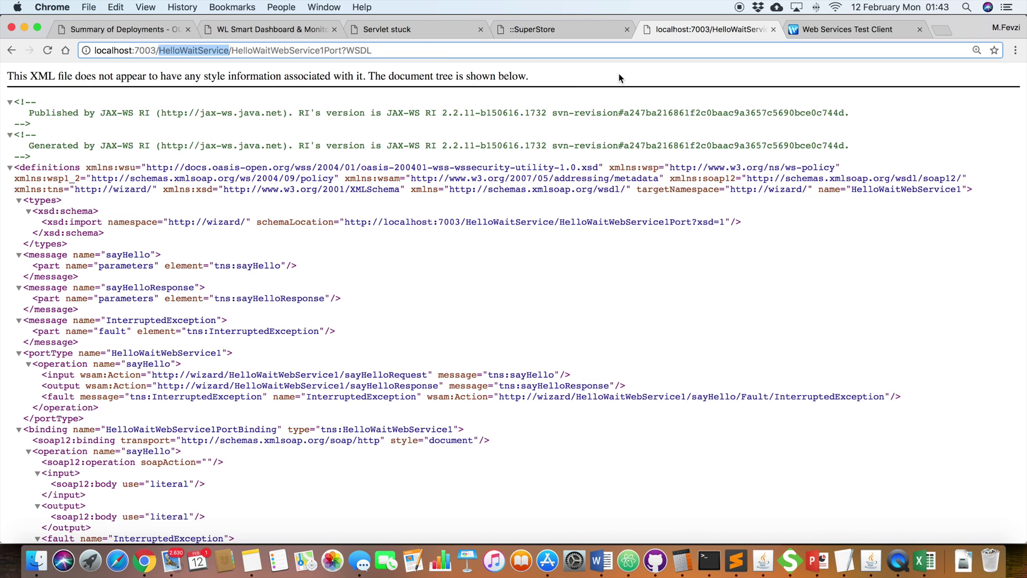
Step: Compare the port 7003 in the WSDL address and the Test Client address
{"action": "left_click_drag", "start_coordinate": [443, 46], "coordinate": [90, 43]}
{"action": "double_click", "coordinate": [141, 50]}
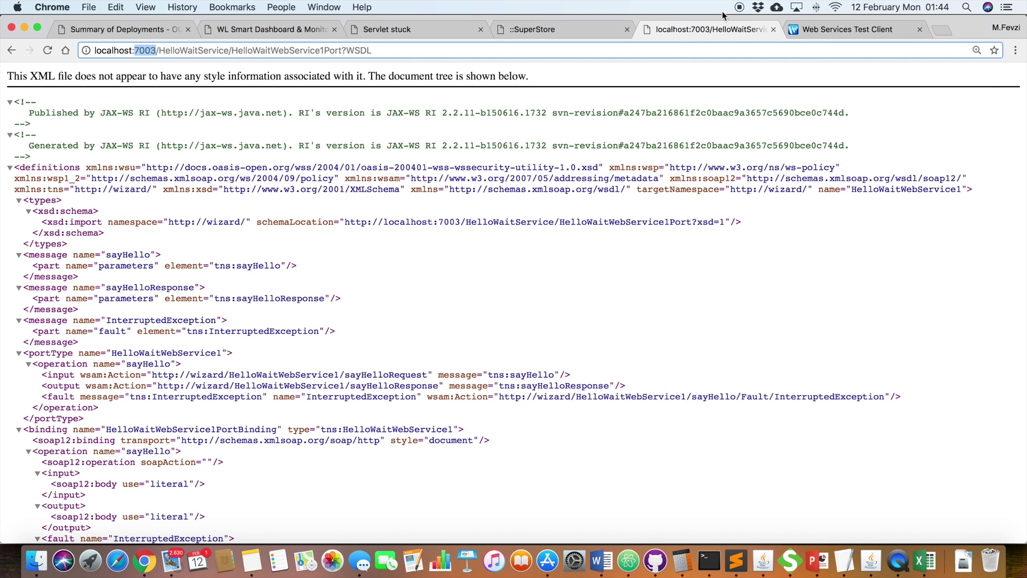
{"action": "left_click", "coordinate": [820, 30]}
{"action": "double_click", "coordinate": [145, 51]}
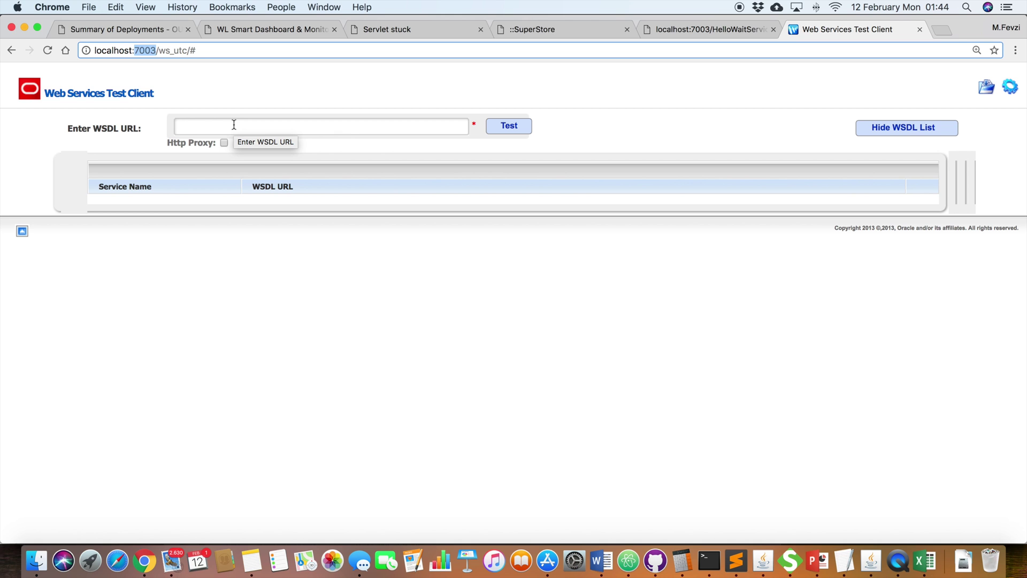
Step: Copy the HelloWaitService WSDL URL into the Test Client's Enter WSDL URL field and load it
{"action": "left_click", "coordinate": [665, 31]}
{"action": "left_click", "coordinate": [409, 54]}
{"action": "double_click", "coordinate": [408, 53]}
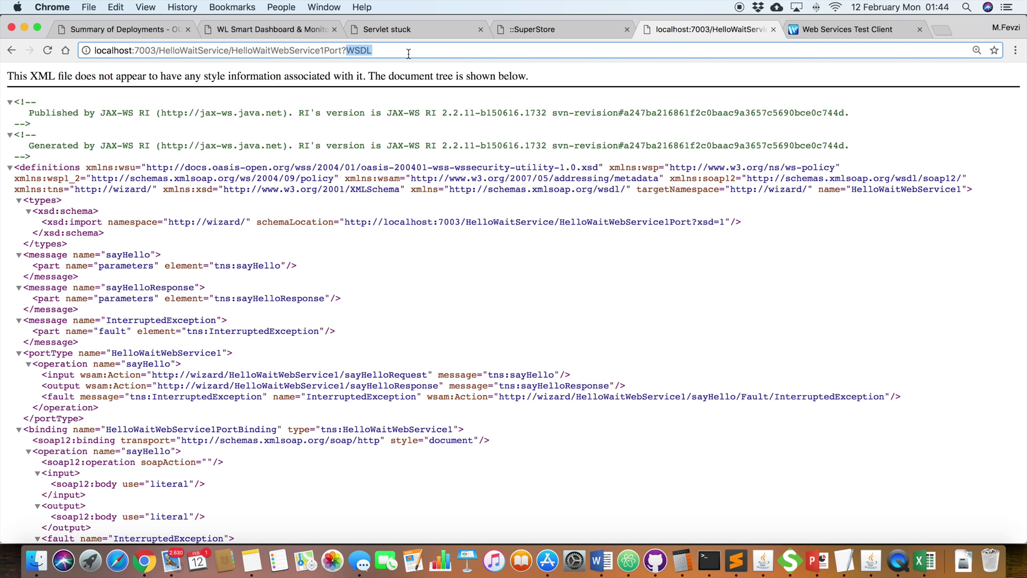
{"action": "key", "text": "super+a"}
{"action": "key", "text": "super+c"}
{"action": "left_click", "coordinate": [818, 29]}
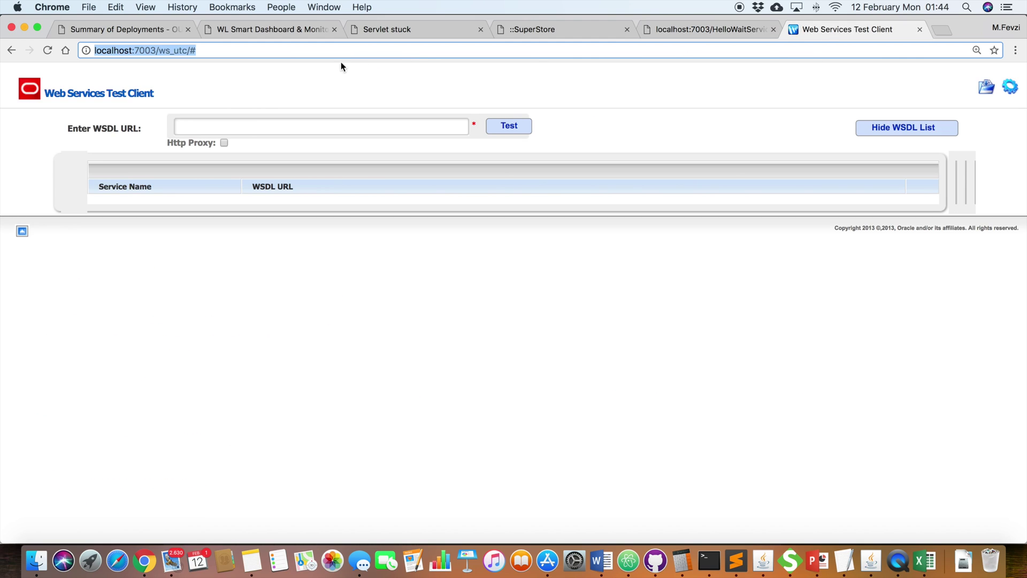
{"action": "left_click", "coordinate": [243, 131]}
{"action": "key", "text": "super+v"}
{"action": "left_click", "coordinate": [510, 124]}
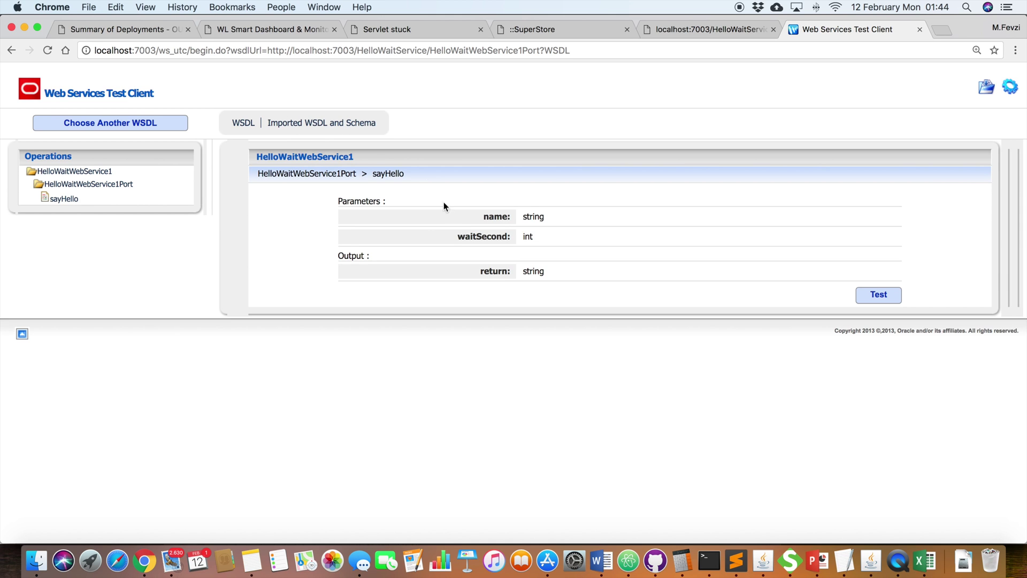
Step: Invoke sayHello with a person's name replacing StringValue and waitSecond set to 110
{"action": "left_click", "coordinate": [74, 199]}
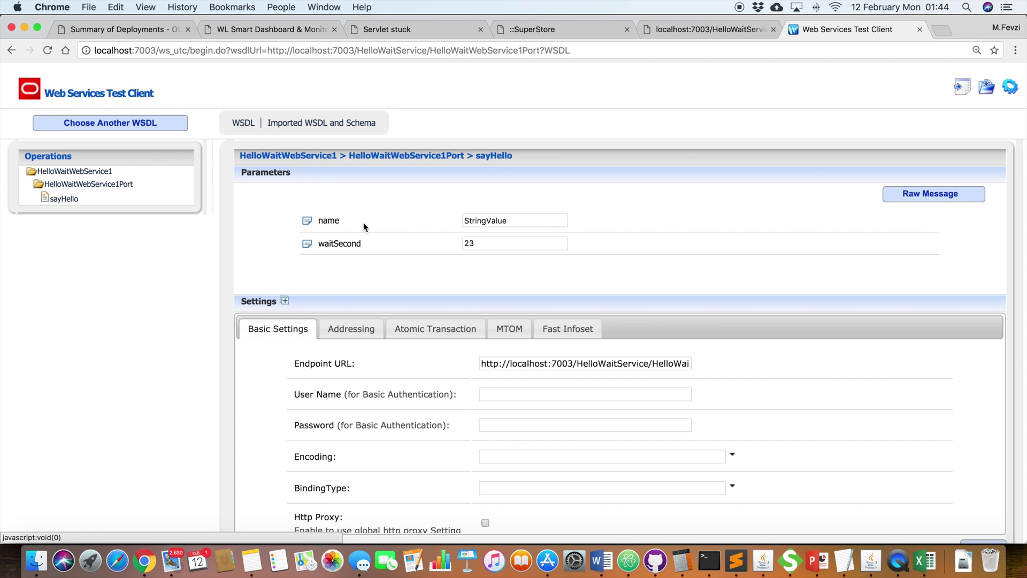
{"action": "scroll", "coordinate": [470, 235], "scroll_direction": "down", "scroll_amount": 1}
{"action": "left_click", "coordinate": [499, 213]}
{"action": "double_click", "coordinate": [499, 213]}
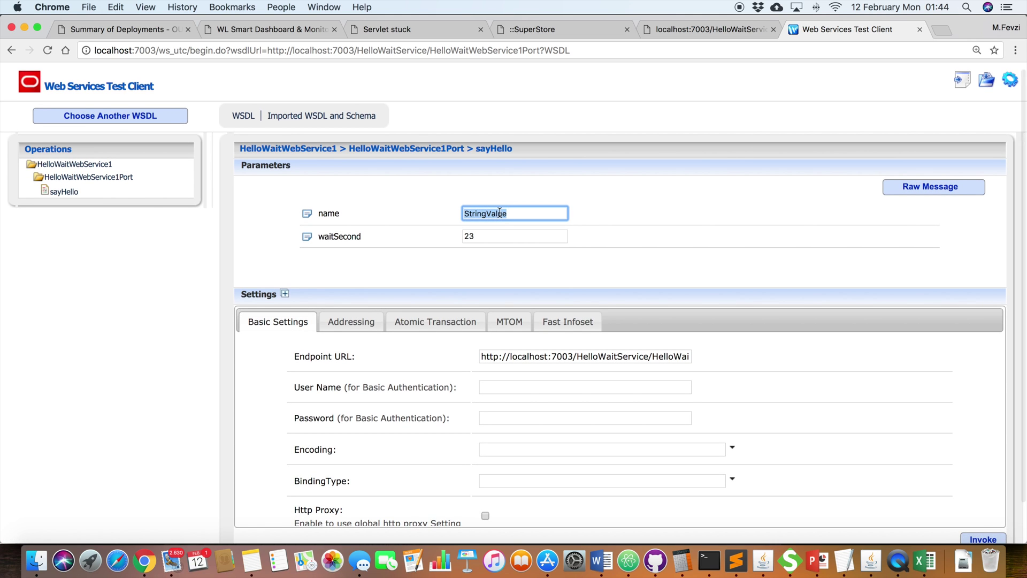
{"action": "key", "text": "BackSpace"}
{"action": "type", "text": "Fevzi"}
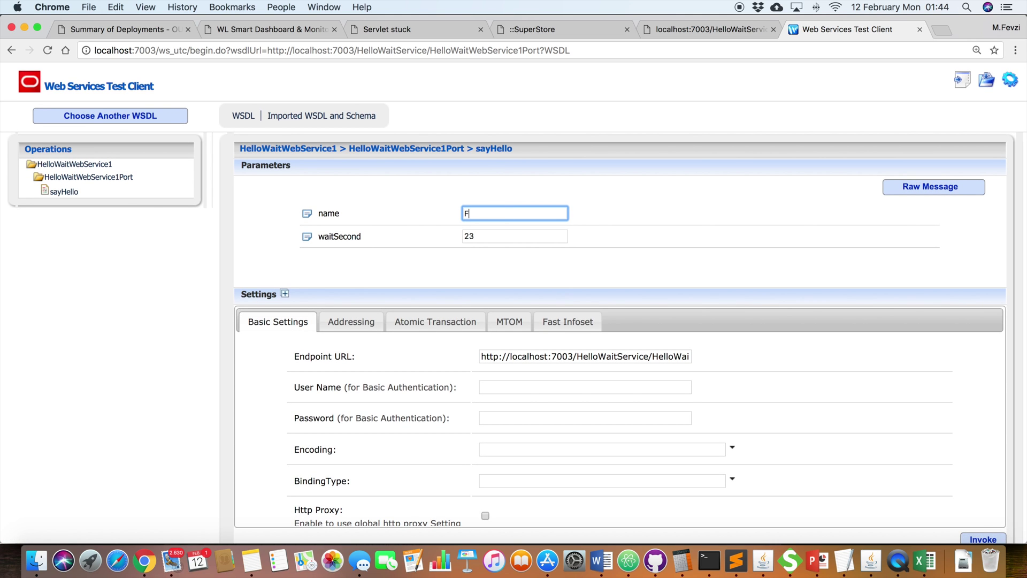
{"action": "key", "text": "Tab"}
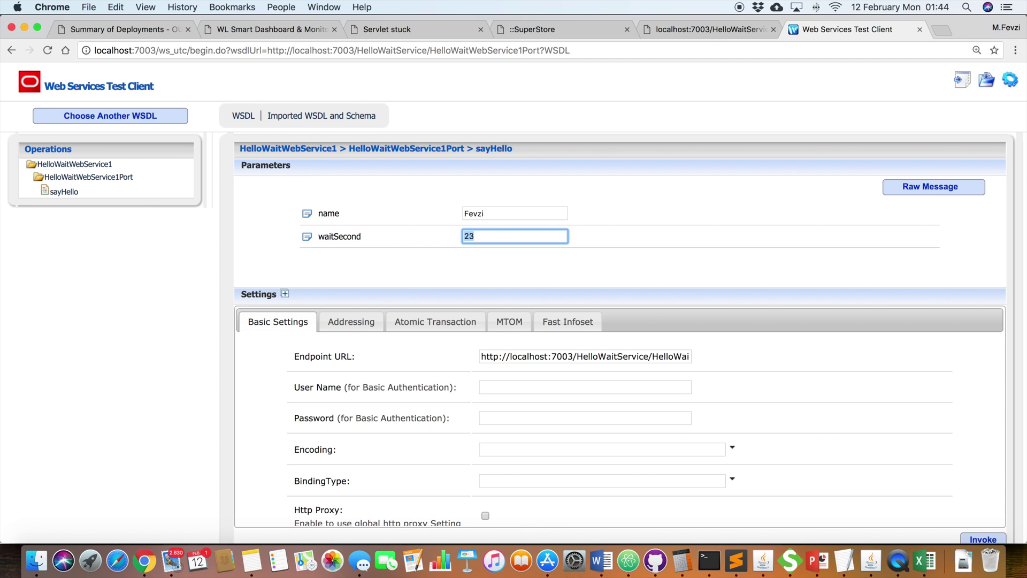
{"action": "type", "text": "110"}
{"action": "scroll", "coordinate": [668, 229], "scroll_direction": "down", "scroll_amount": 2}
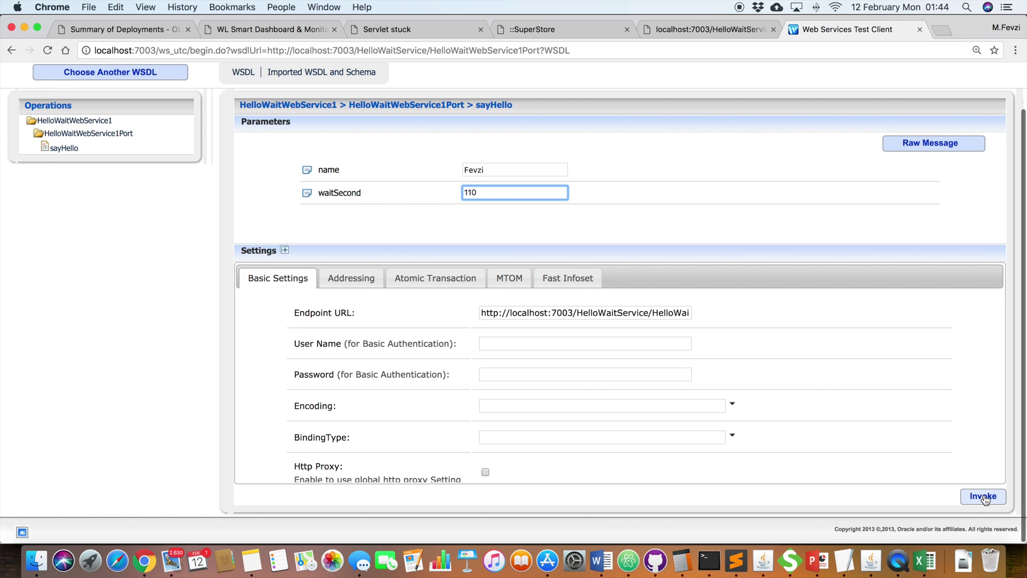
{"action": "left_click", "coordinate": [985, 497]}
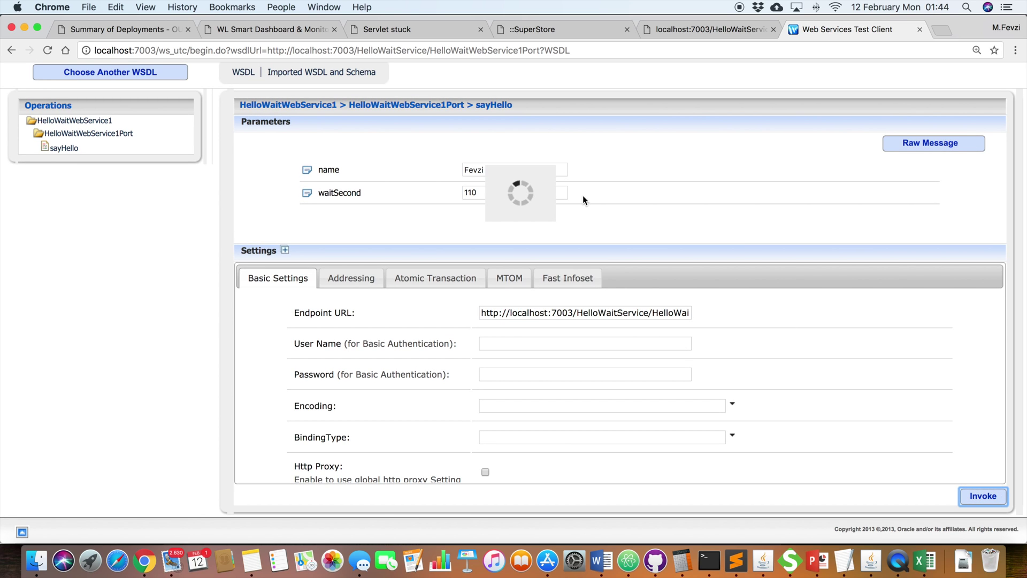
{"action": "left_click", "coordinate": [262, 31]}
Step: Reload the Servers dashboard's HoggingThreadCount chart twice until it shows 2, then list current hogger threads
{"action": "mouse_move", "coordinate": [22, 129]}
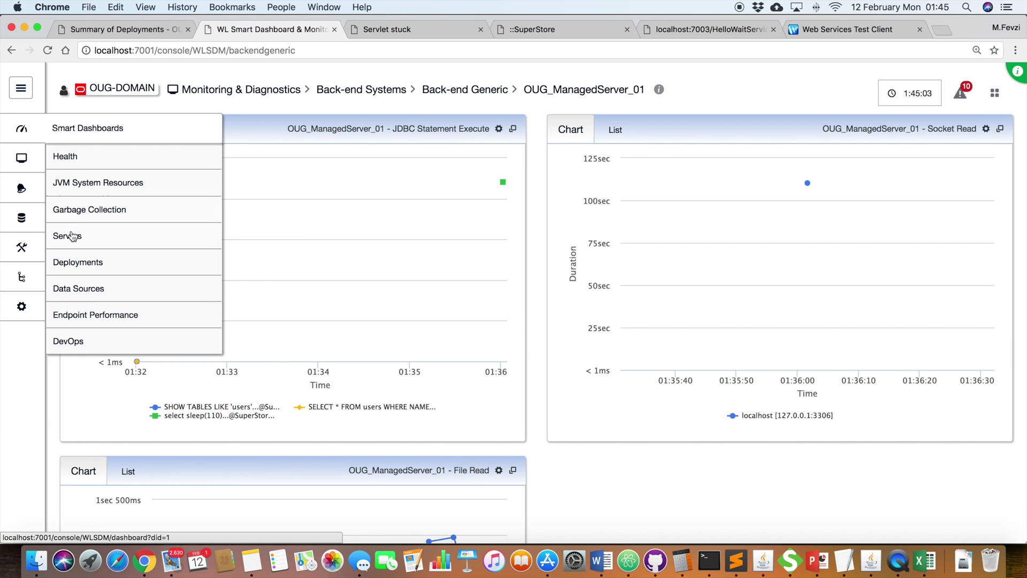
{"action": "left_click", "coordinate": [69, 235]}
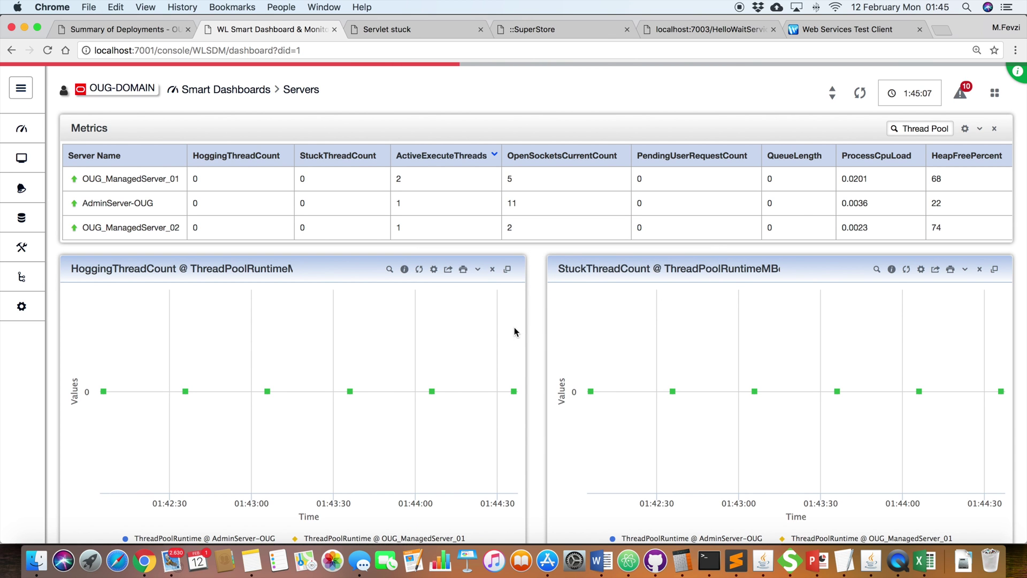
{"action": "left_click", "coordinate": [420, 271]}
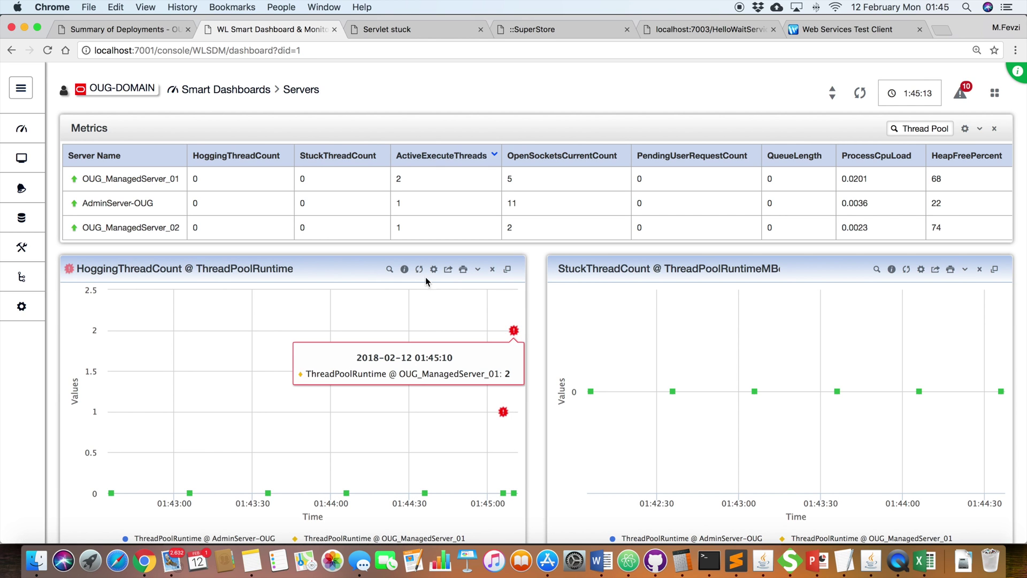
{"action": "left_click", "coordinate": [420, 270]}
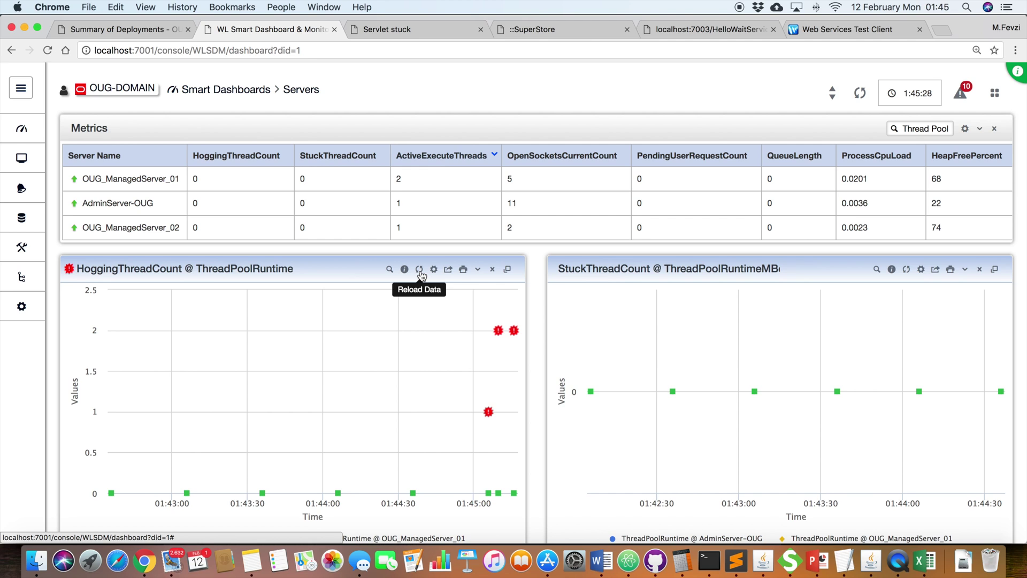
{"action": "mouse_move", "coordinate": [660, 210]}
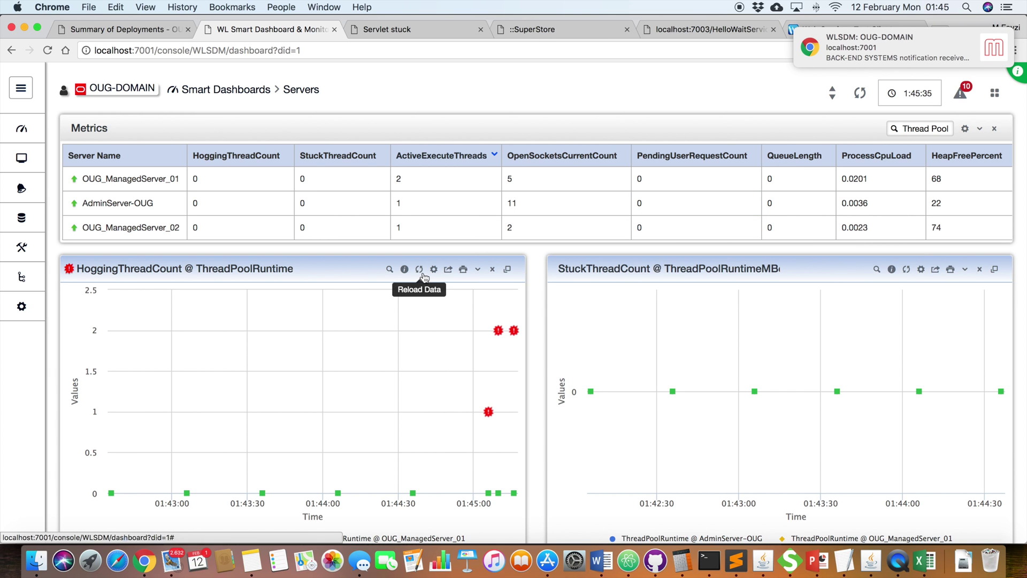
{"action": "left_click", "coordinate": [390, 269]}
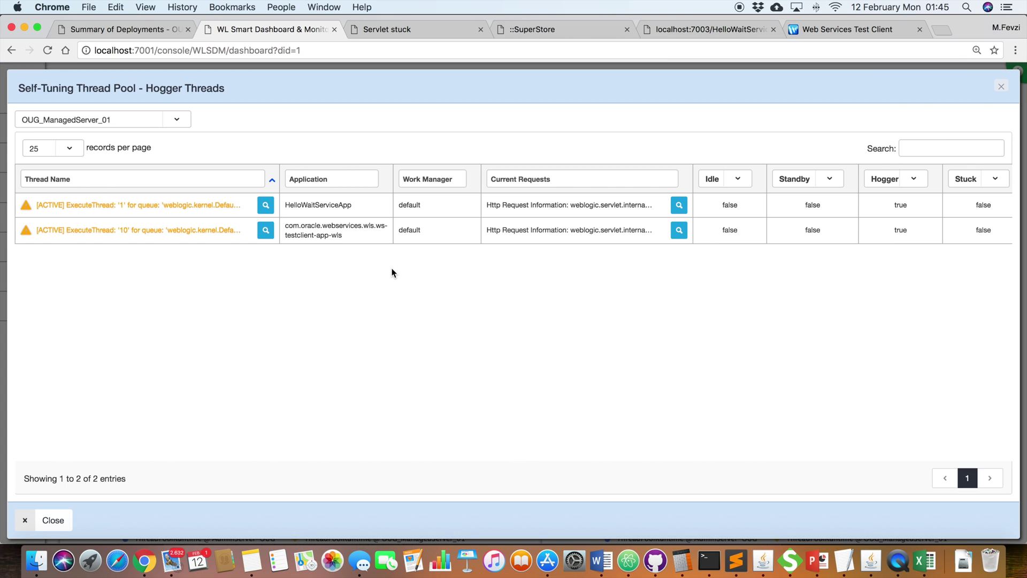
Step: Compare both hoggers' application names, HelloWaitServiceApp and the test client, and view ExecuteThread '10''s stack trace
{"action": "double_click", "coordinate": [333, 205]}
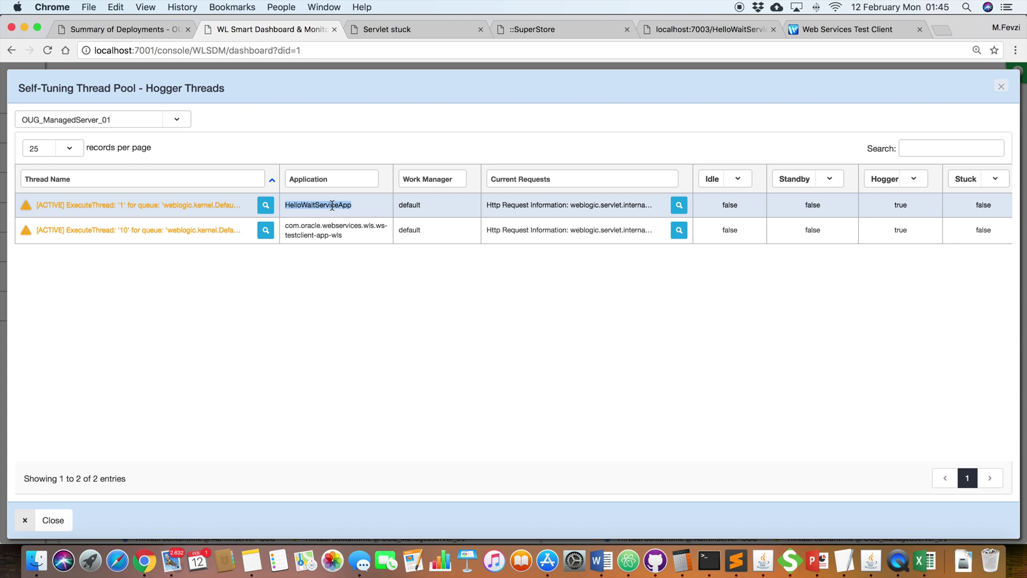
{"action": "left_click_drag", "start_coordinate": [350, 240], "coordinate": [295, 221]}
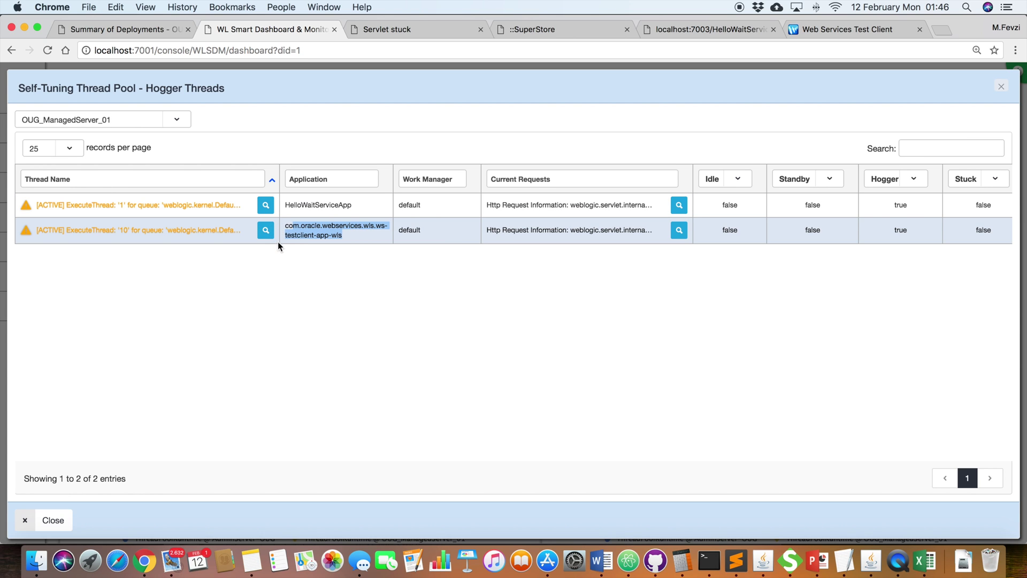
{"action": "left_click", "coordinate": [303, 247]}
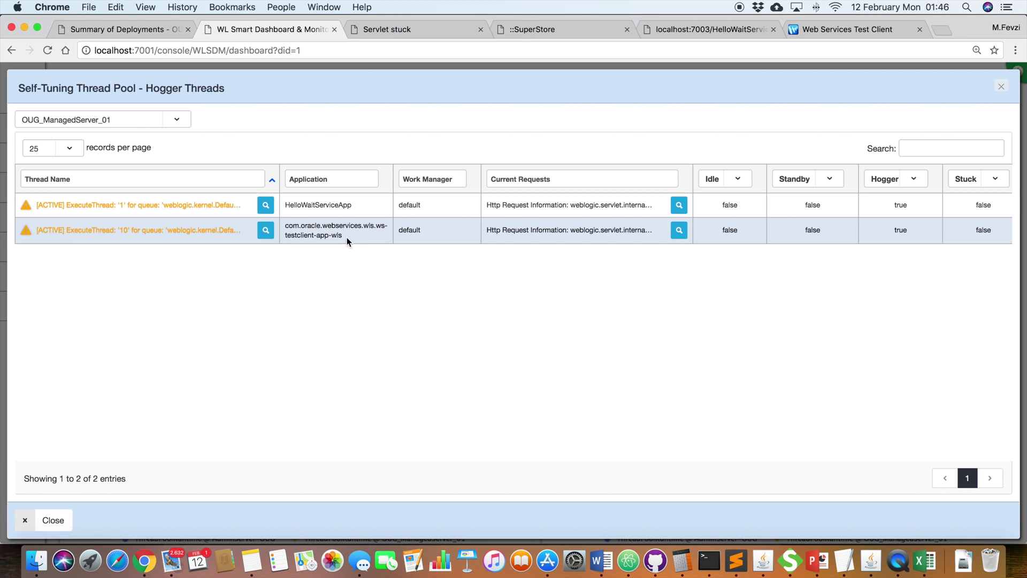
{"action": "left_click_drag", "start_coordinate": [348, 236], "coordinate": [283, 221]}
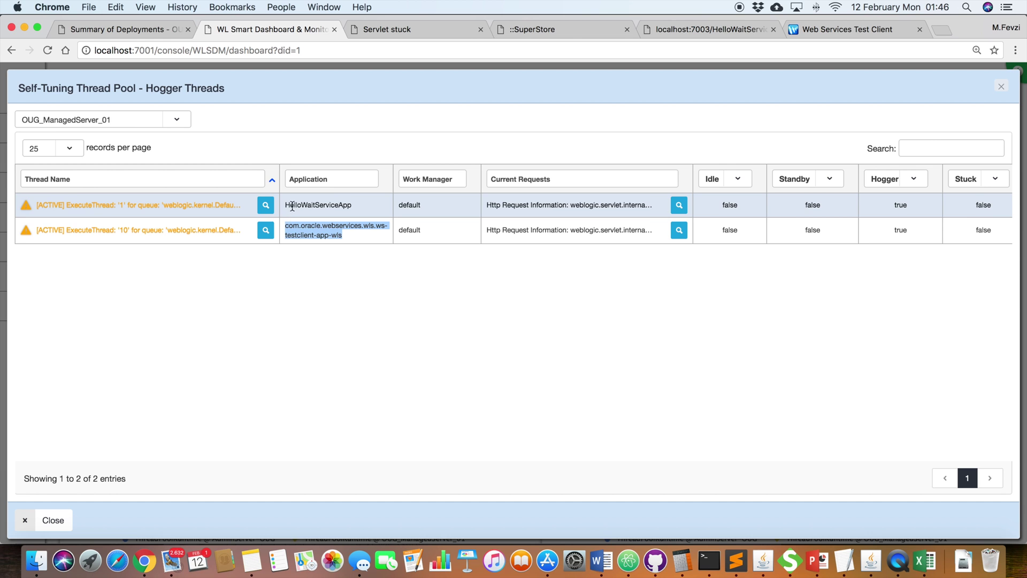
{"action": "left_click", "coordinate": [264, 231]}
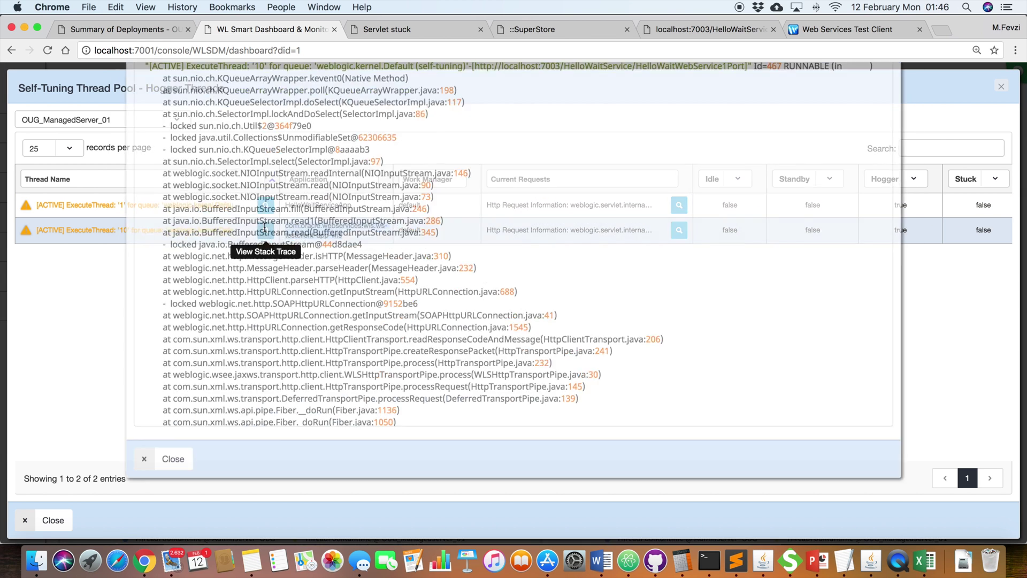
Step: Scroll through thread '10''s stack trace, highlight the locked SOAPHttpURLConnection, and close it
{"action": "scroll", "coordinate": [350, 236], "scroll_direction": "down", "scroll_amount": 3}
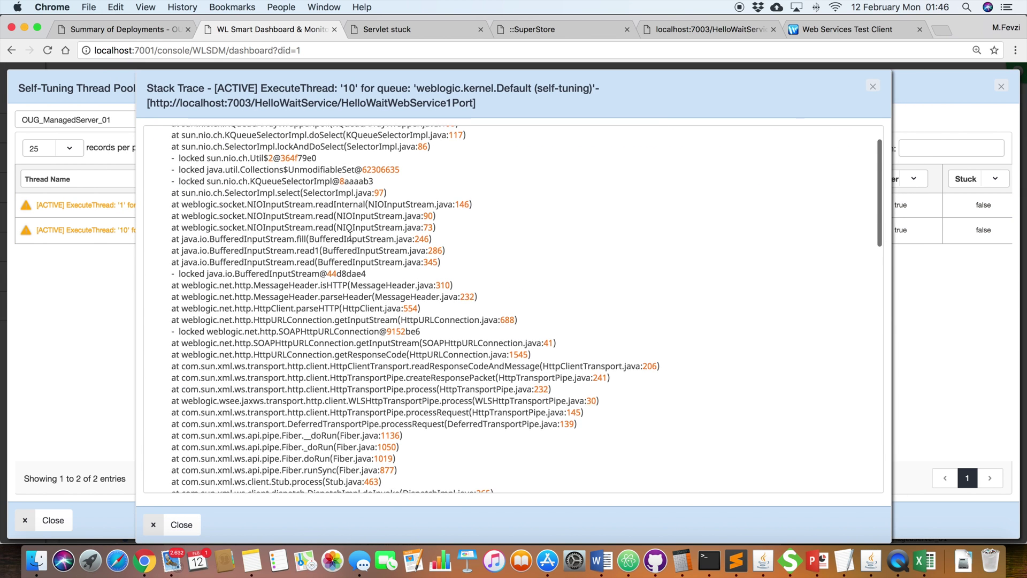
{"action": "scroll", "coordinate": [350, 236], "scroll_direction": "down", "scroll_amount": 6}
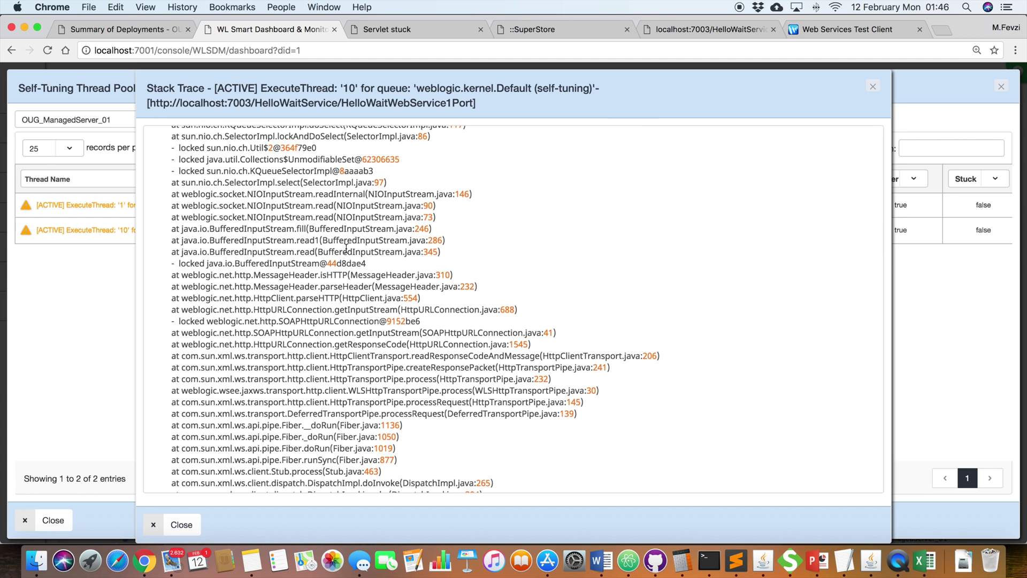
{"action": "scroll", "coordinate": [346, 247], "scroll_direction": "up", "scroll_amount": 2}
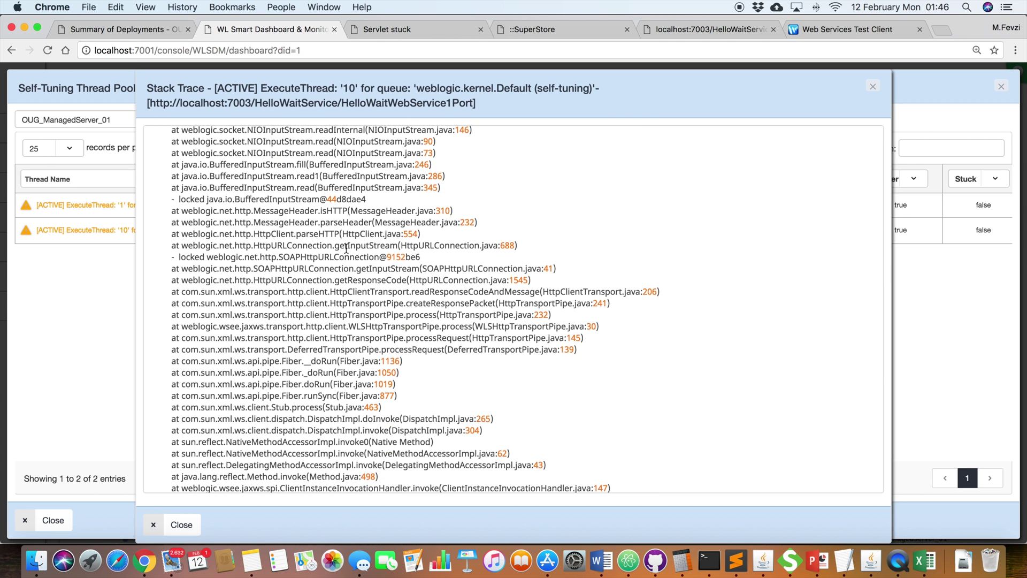
{"action": "double_click", "coordinate": [327, 257]}
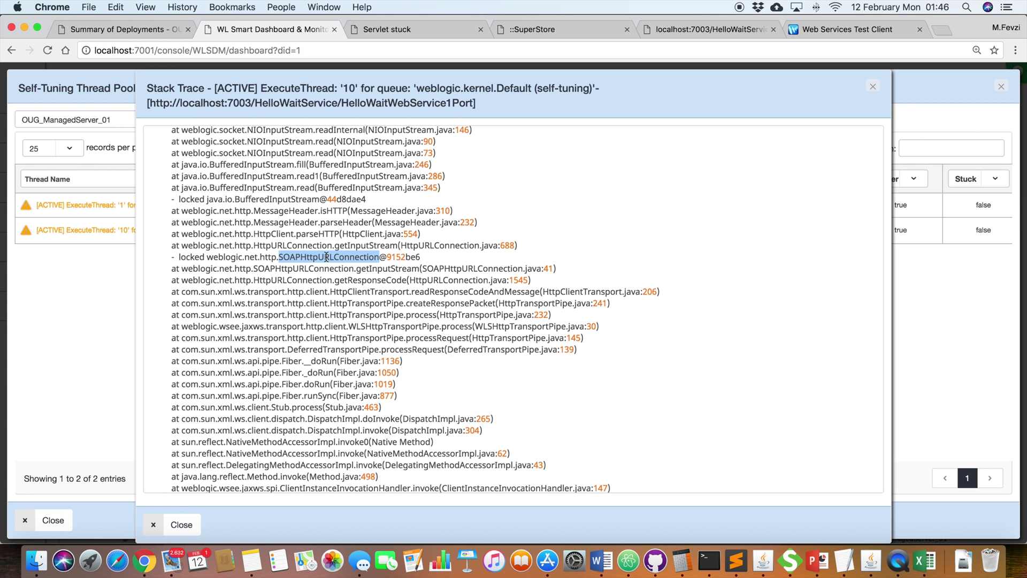
{"action": "left_click", "coordinate": [223, 256]}
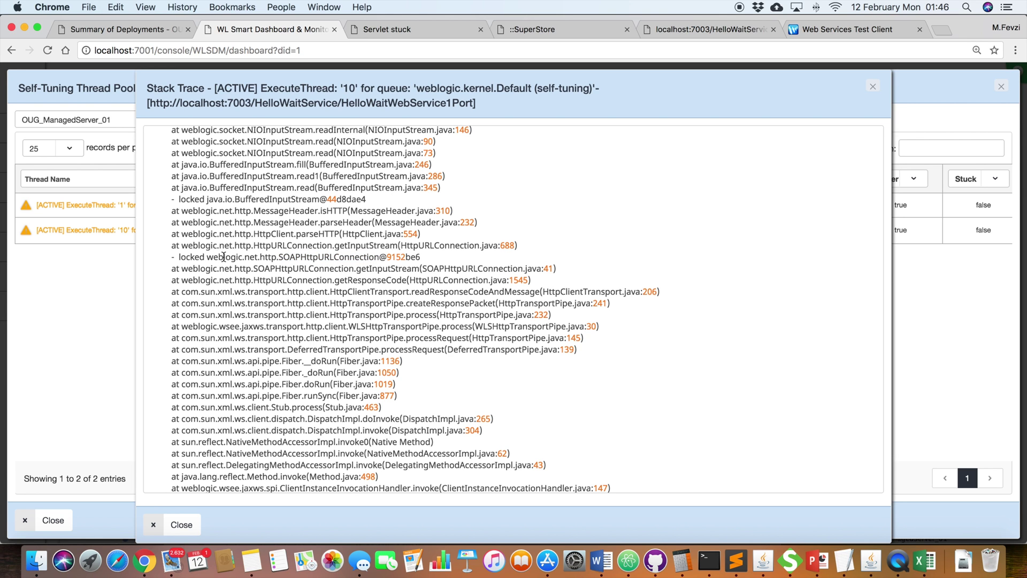
{"action": "scroll", "coordinate": [224, 259], "scroll_direction": "up", "scroll_amount": 3}
{"action": "scroll", "coordinate": [224, 258], "scroll_direction": "up", "scroll_amount": 2}
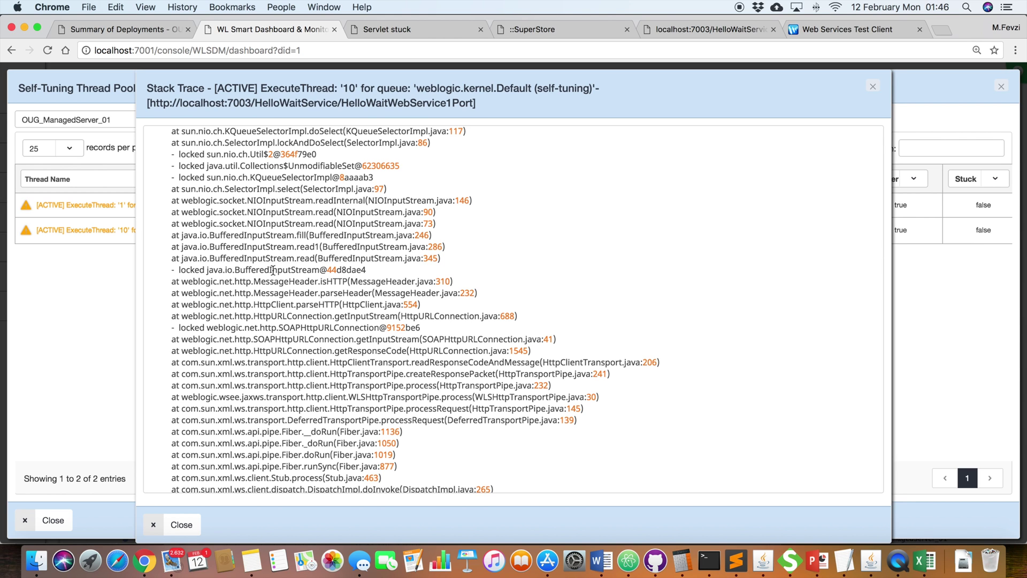
{"action": "scroll", "coordinate": [273, 270], "scroll_direction": "up", "scroll_amount": 1}
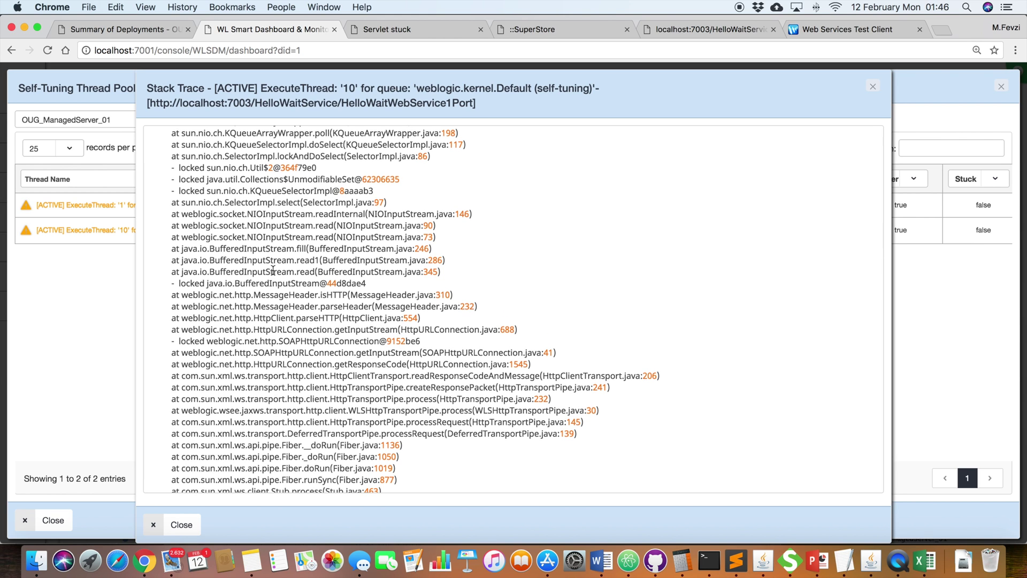
{"action": "scroll", "coordinate": [273, 270], "scroll_direction": "up", "scroll_amount": 3}
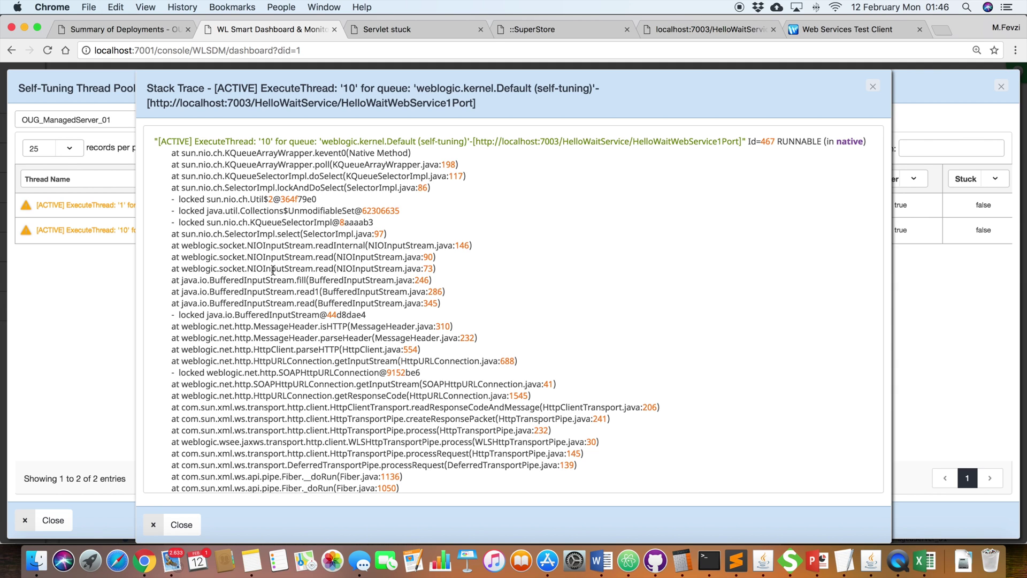
{"action": "left_click", "coordinate": [872, 86]}
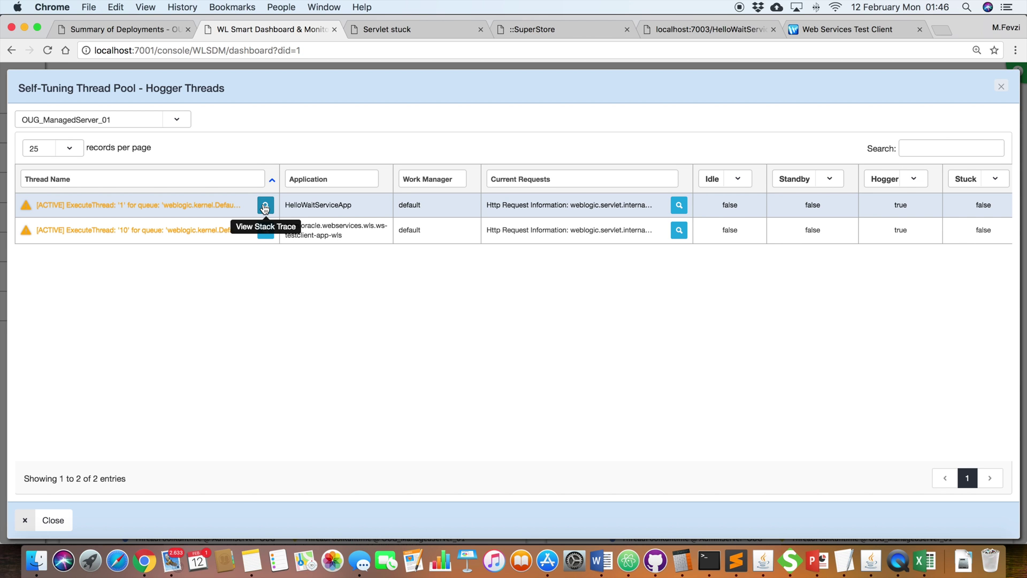
Step: Trace thread '1''s stack to the Thread.sleep call inside wizard.HelloWaitService.sayHello
{"action": "left_click", "coordinate": [264, 206]}
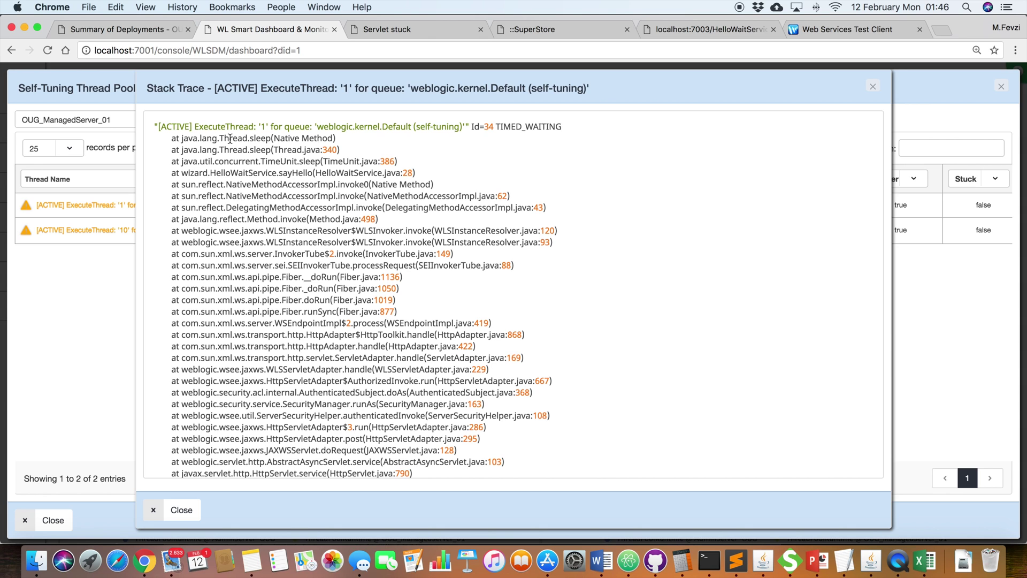
{"action": "left_click_drag", "start_coordinate": [229, 138], "coordinate": [272, 139]}
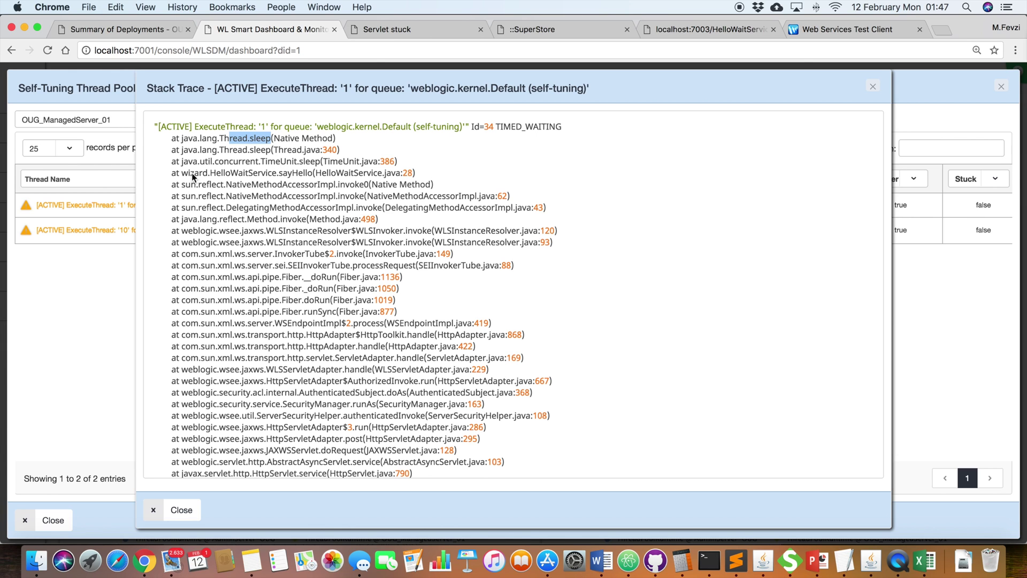
{"action": "left_click_drag", "start_coordinate": [182, 174], "coordinate": [313, 172]}
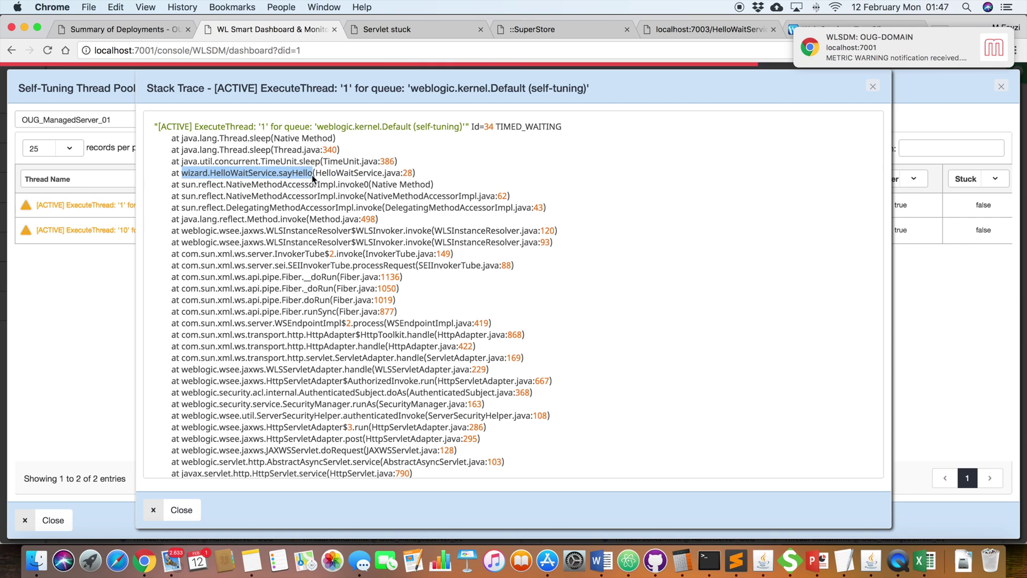
{"action": "double_click", "coordinate": [341, 174]}
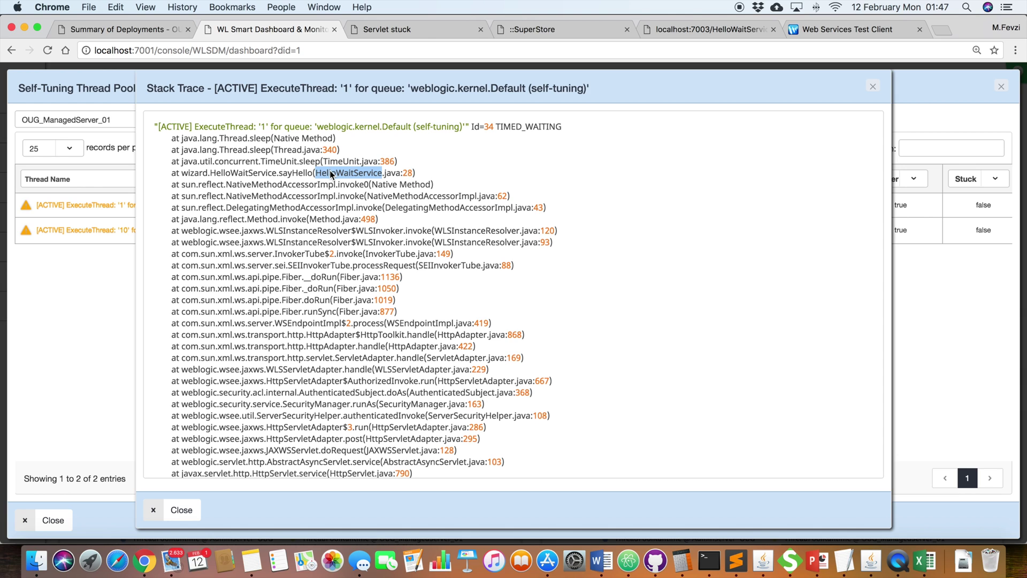
{"action": "left_click", "coordinate": [251, 151]}
{"action": "double_click", "coordinate": [251, 151]}
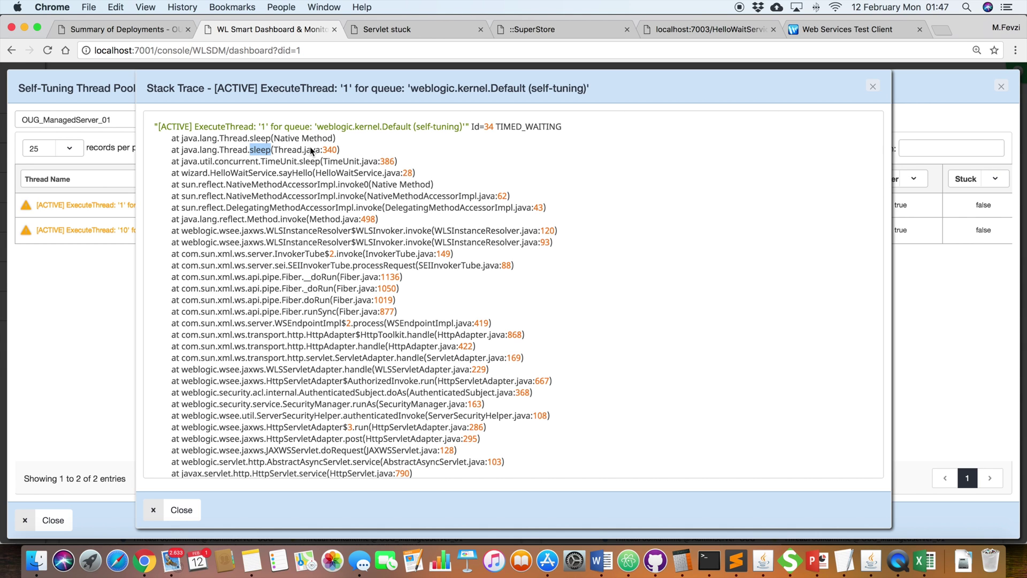
Step: Close the stack trace and Hogger Threads dialogs and reload the Servers dashboard data
{"action": "left_click", "coordinate": [872, 87]}
{"action": "left_click", "coordinate": [1001, 87]}
{"action": "left_click", "coordinate": [862, 94]}
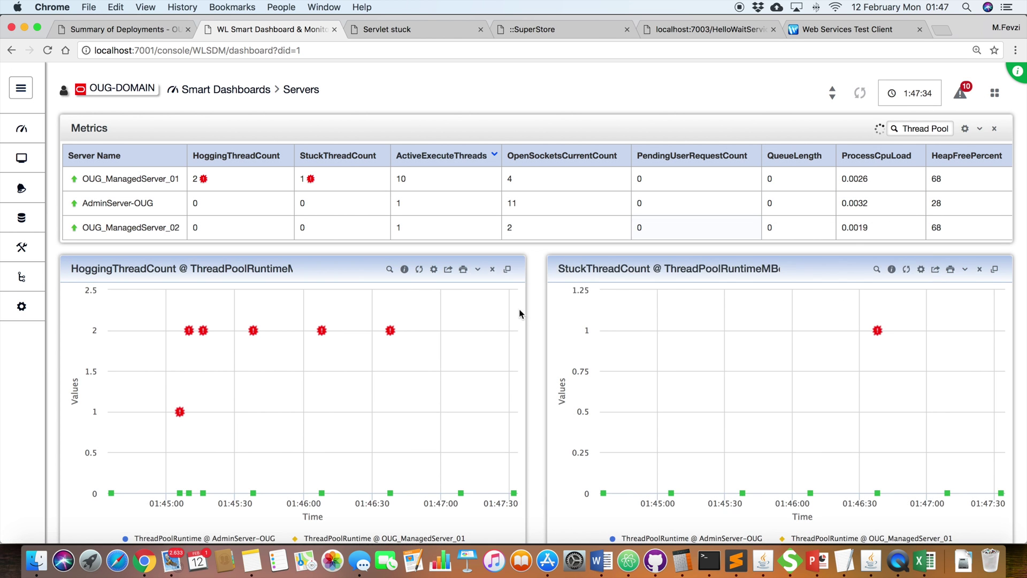
Step: Bring up Metric Notifications from the bell flyout, listing 28 hogging and stuck thread alerts
{"action": "scroll", "coordinate": [496, 334], "scroll_direction": "down", "scroll_amount": 1}
{"action": "mouse_move", "coordinate": [514, 473]}
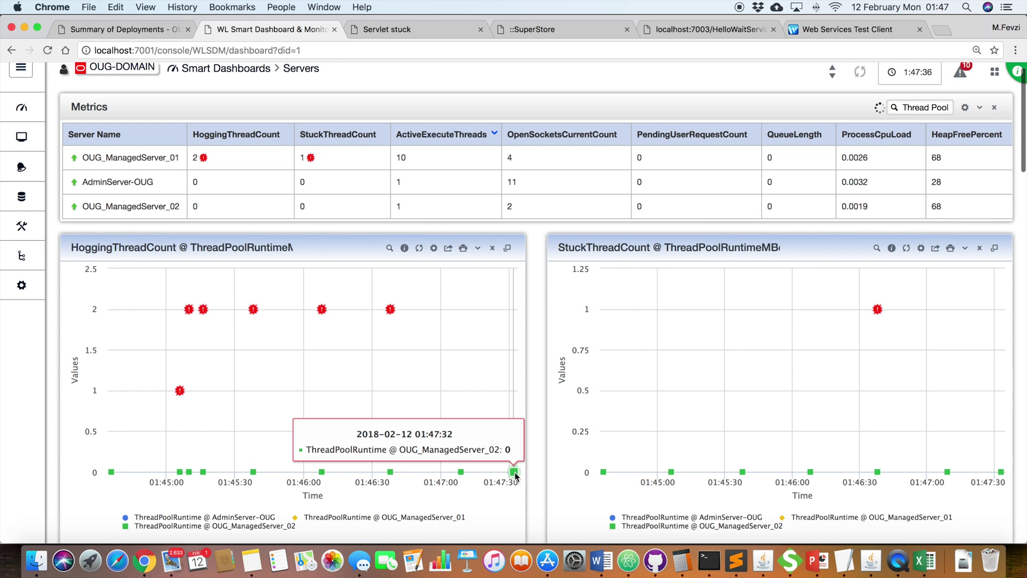
{"action": "mouse_move", "coordinate": [877, 313]}
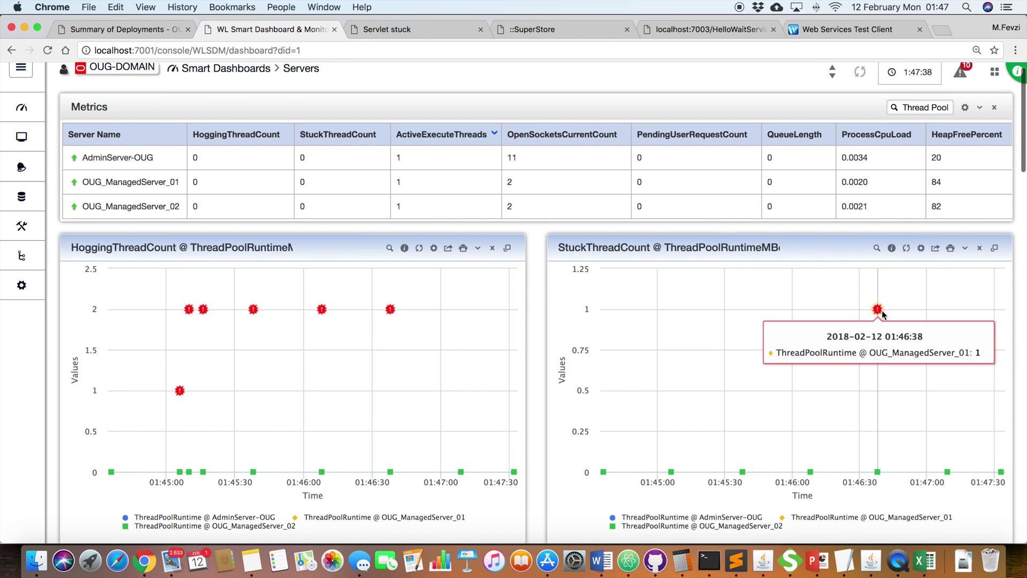
{"action": "scroll", "coordinate": [32, 270], "scroll_direction": "up", "scroll_amount": 1}
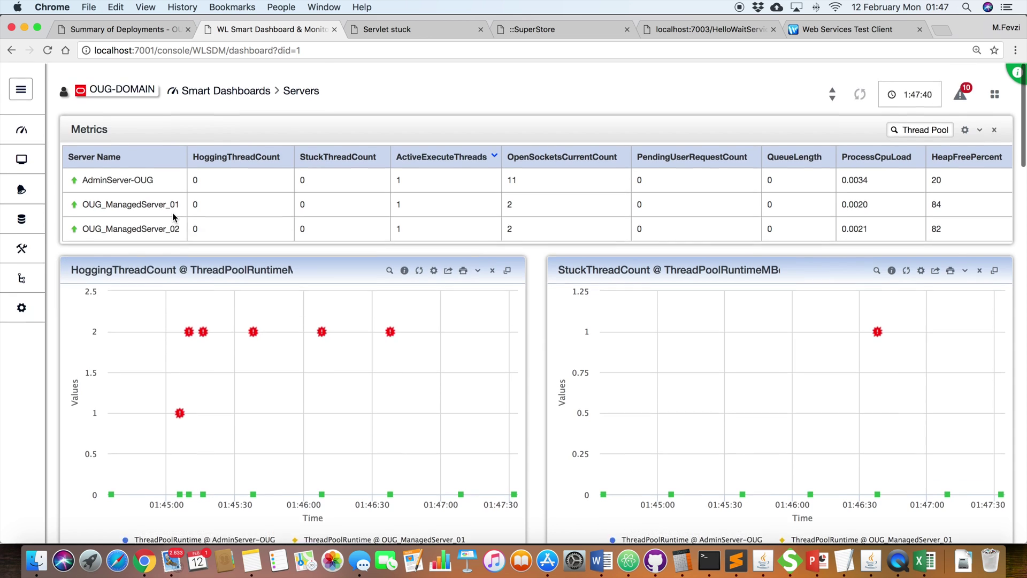
{"action": "mouse_move", "coordinate": [26, 157]}
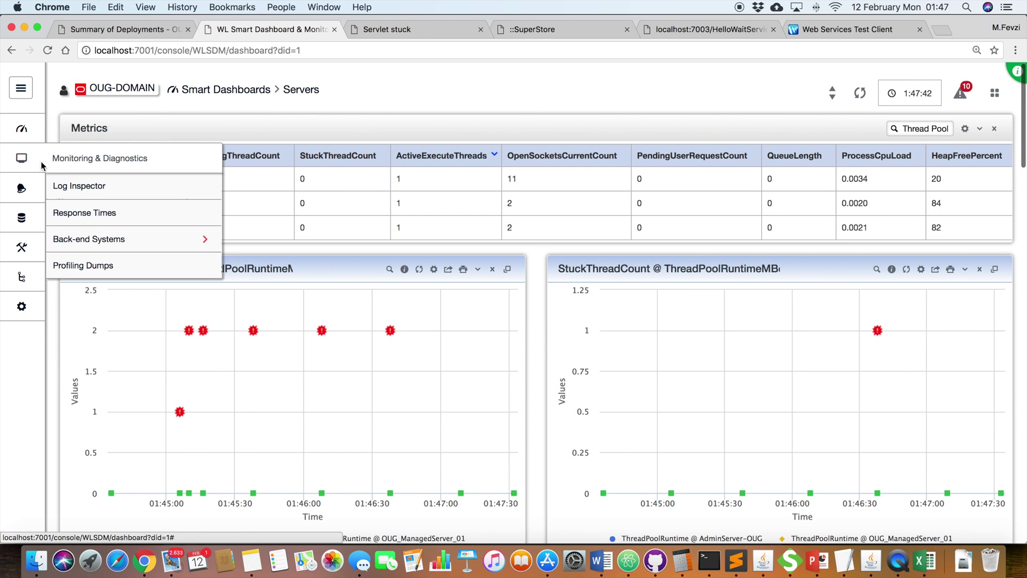
{"action": "mouse_move", "coordinate": [25, 190]}
{"action": "left_click", "coordinate": [102, 245]}
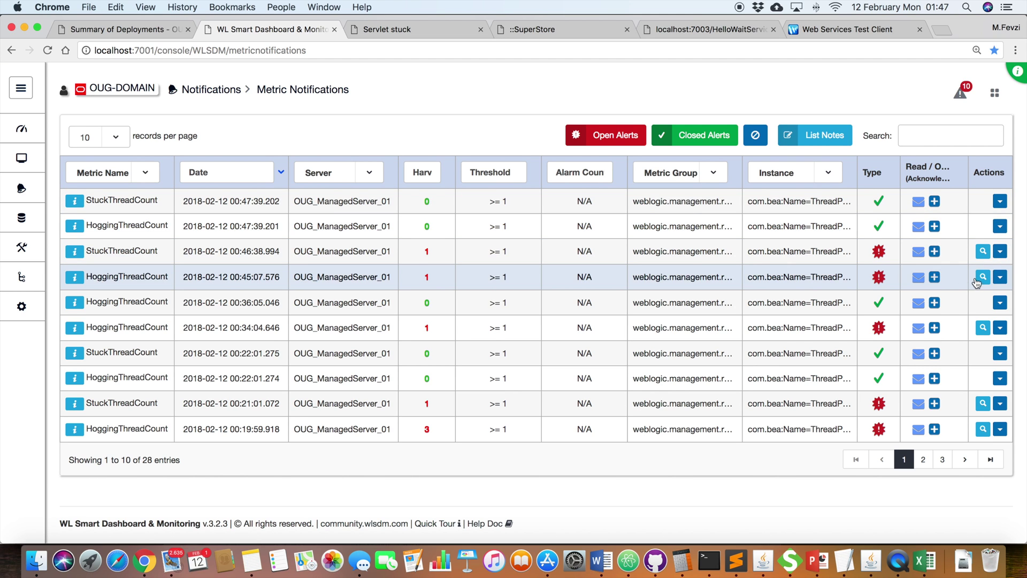
{"action": "left_click", "coordinate": [979, 278]}
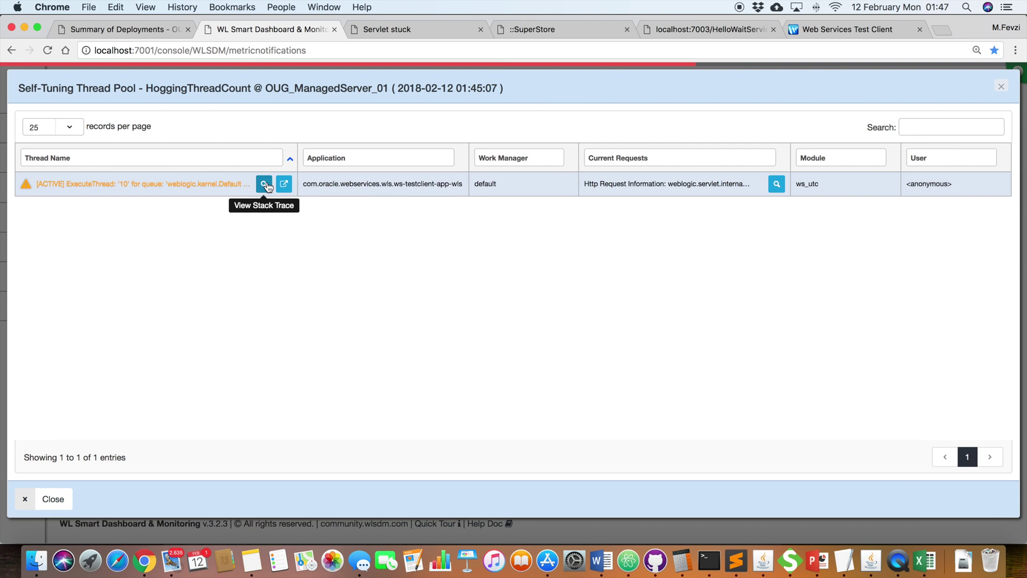
{"action": "left_click", "coordinate": [264, 184]}
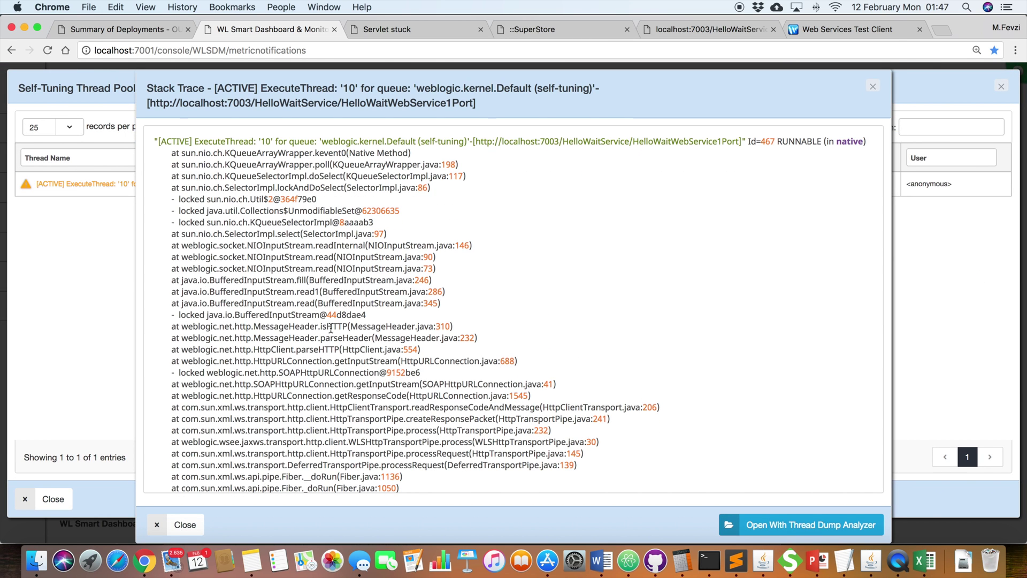
{"action": "double_click", "coordinate": [329, 372]}
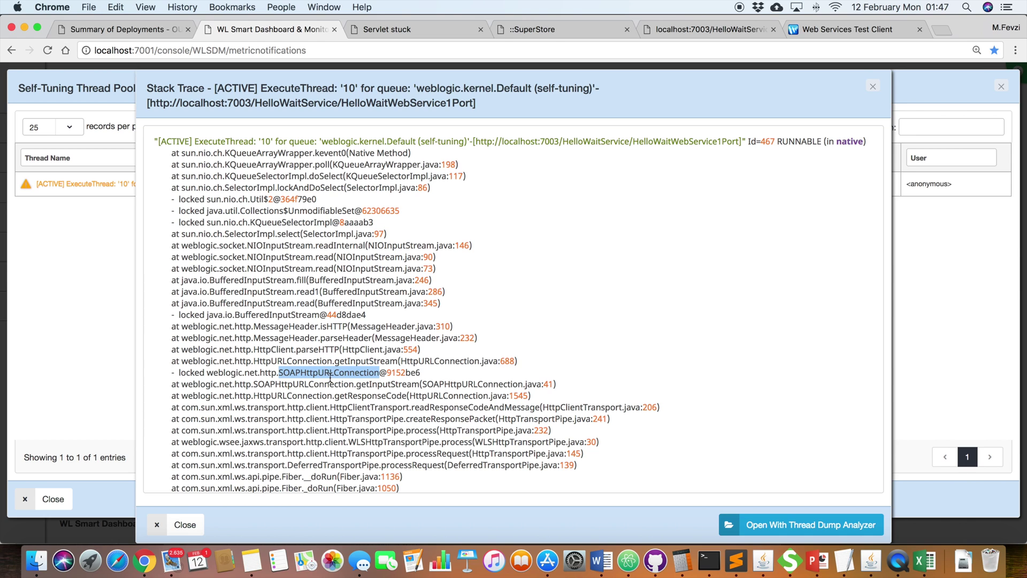
{"action": "left_click", "coordinate": [873, 87]}
{"action": "left_click", "coordinate": [1000, 87]}
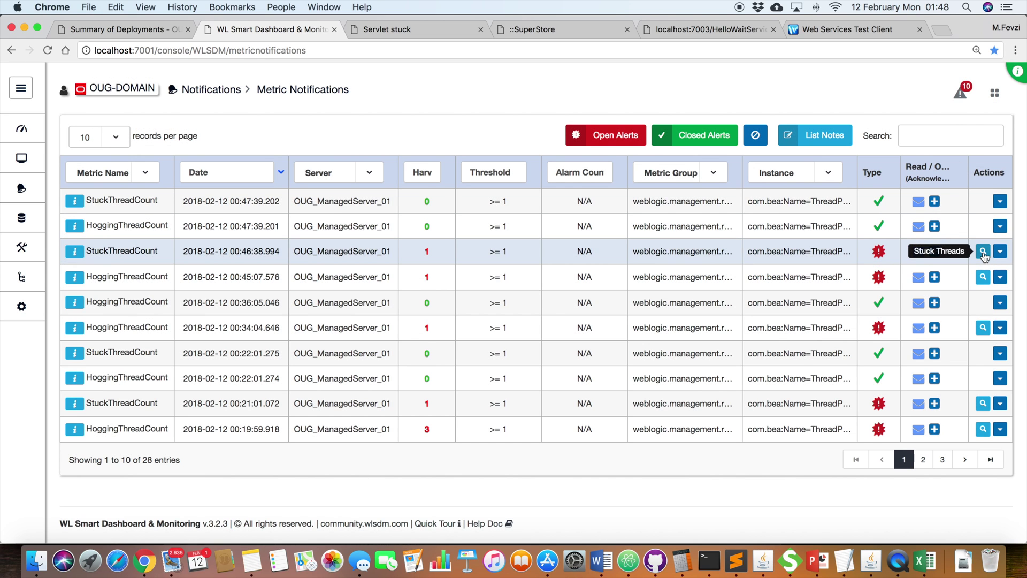
Step: Show stuck thread '1' stack trace for the 01:46:38 alert and highlight sayHello in HelloWaitService
{"action": "left_click", "coordinate": [984, 254]}
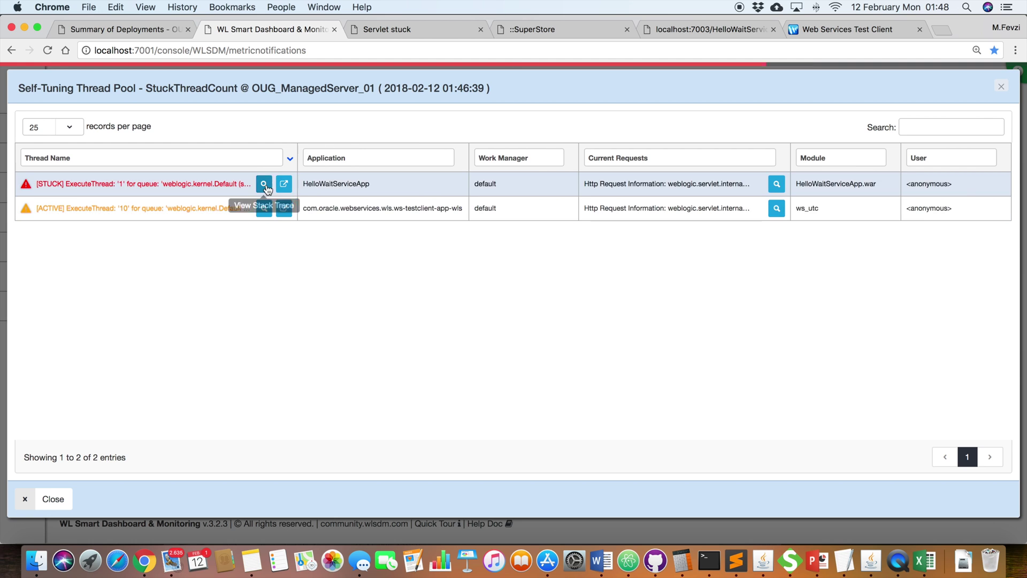
{"action": "left_click", "coordinate": [263, 184]}
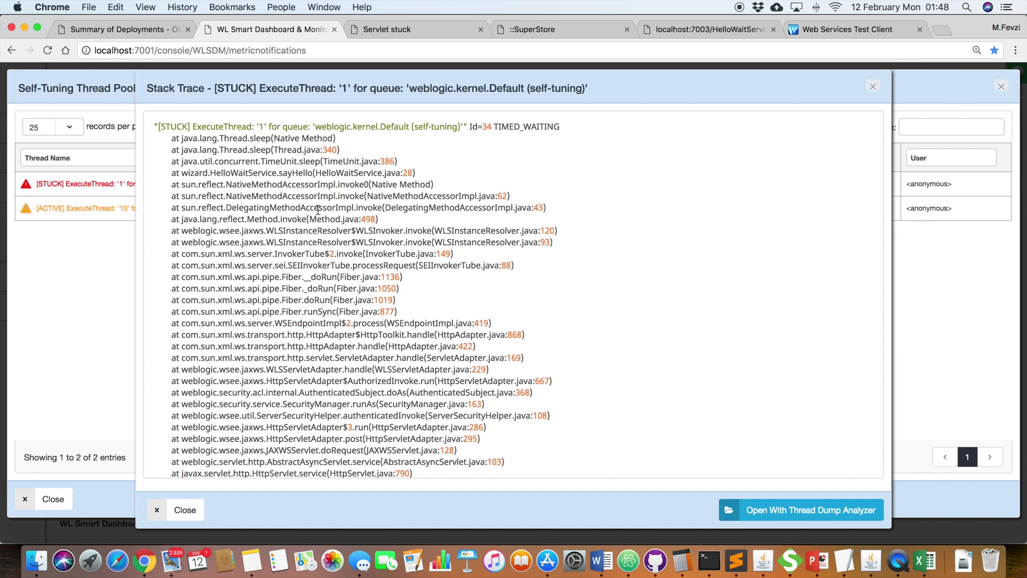
{"action": "scroll", "coordinate": [318, 210], "scroll_direction": "down", "scroll_amount": 2}
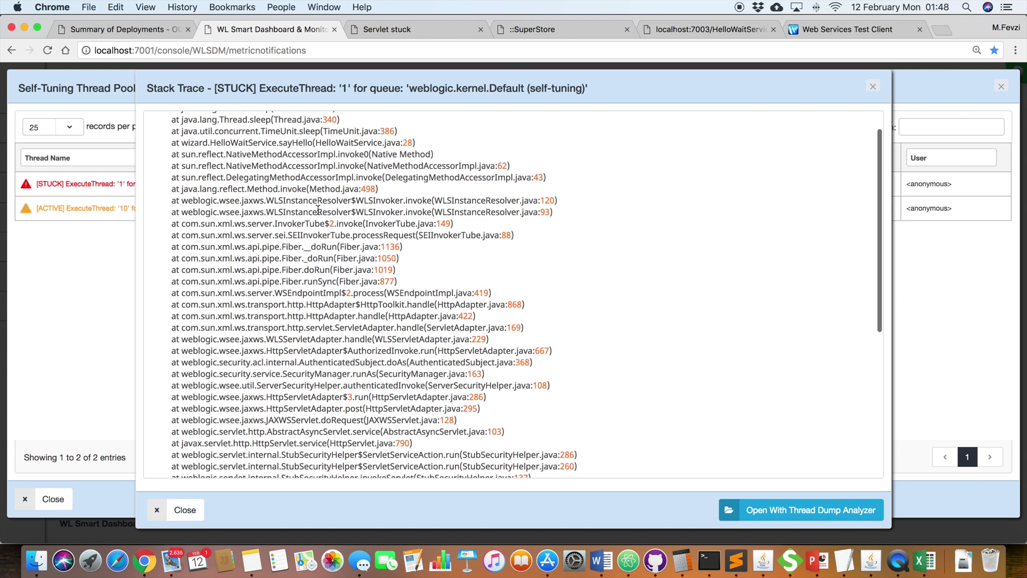
{"action": "scroll", "coordinate": [317, 210], "scroll_direction": "up", "scroll_amount": 2}
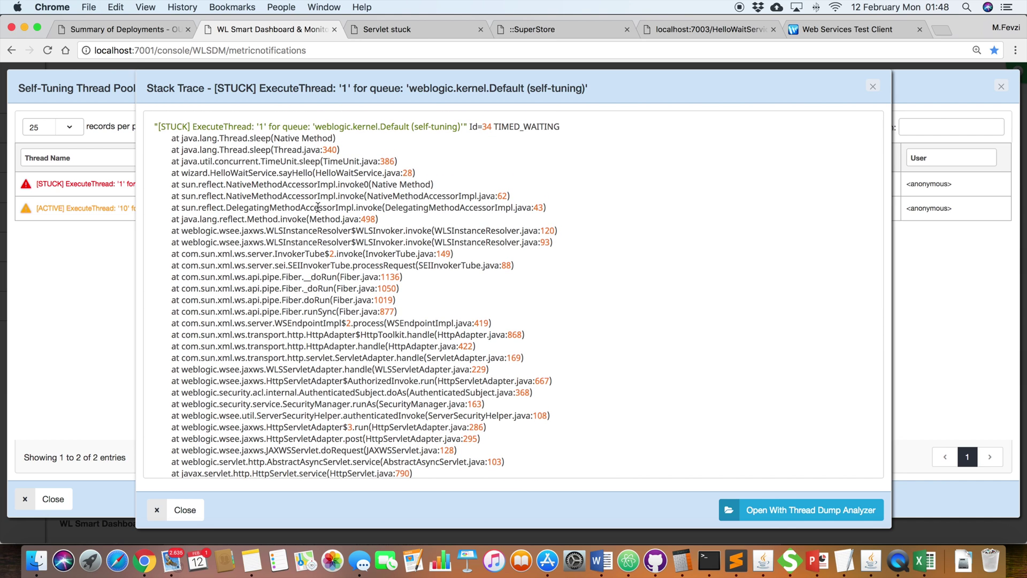
{"action": "double_click", "coordinate": [289, 174]}
Step: Close the stack trace and stuck threads list, then open the 01:45 HoggingThreadCount warning e-mail in Mail
{"action": "left_click", "coordinate": [873, 88]}
{"action": "left_click", "coordinate": [1001, 86]}
{"action": "left_click", "coordinate": [171, 552]}
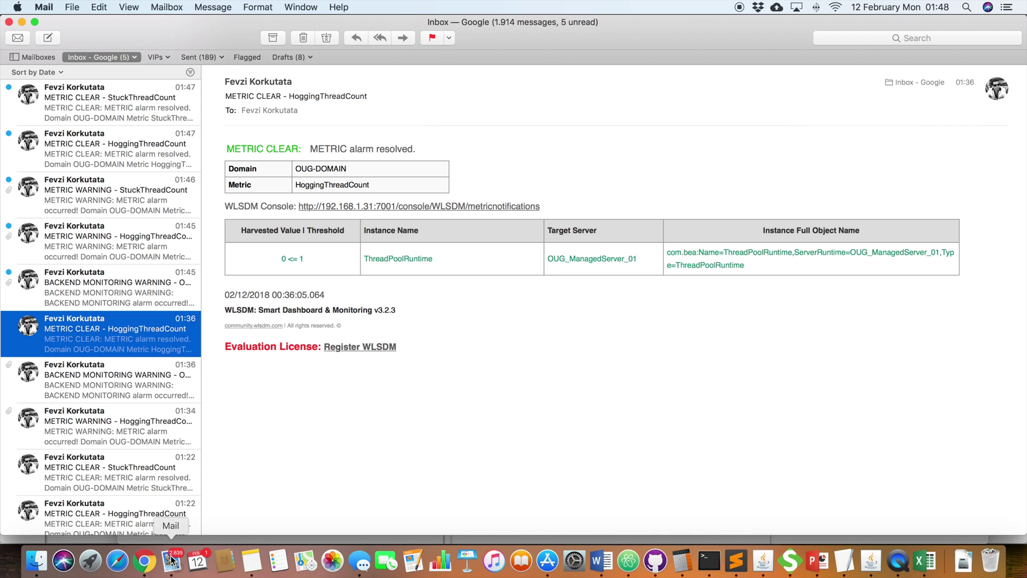
{"action": "left_click", "coordinate": [120, 283]}
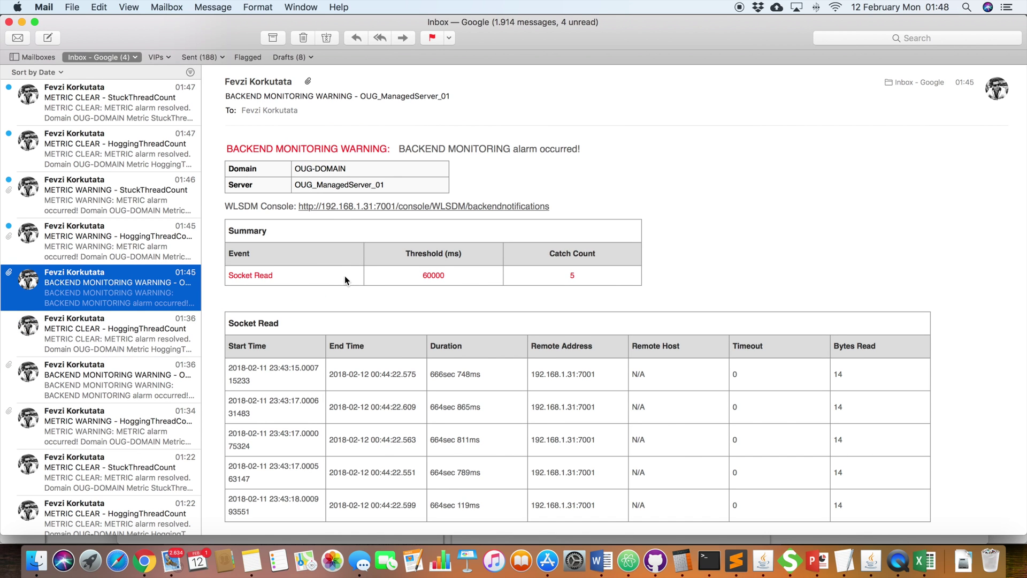
{"action": "left_click", "coordinate": [160, 249]}
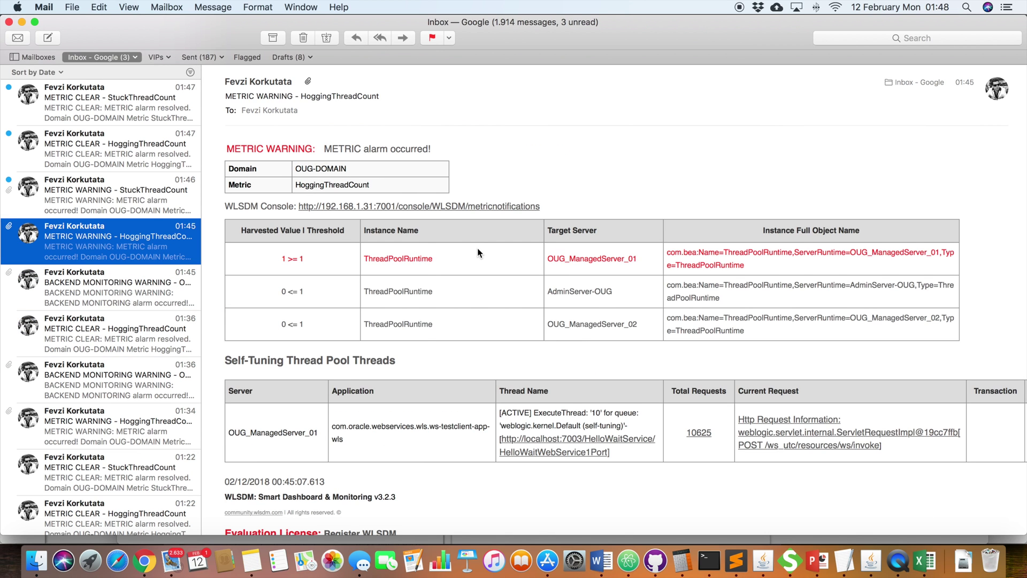
Step: Review the HoggingThreadCount e-mail's application name and thread_dump attachment, then open the 01:46 StuckThreadCount warning
{"action": "scroll", "coordinate": [477, 248], "scroll_direction": "down", "scroll_amount": 1}
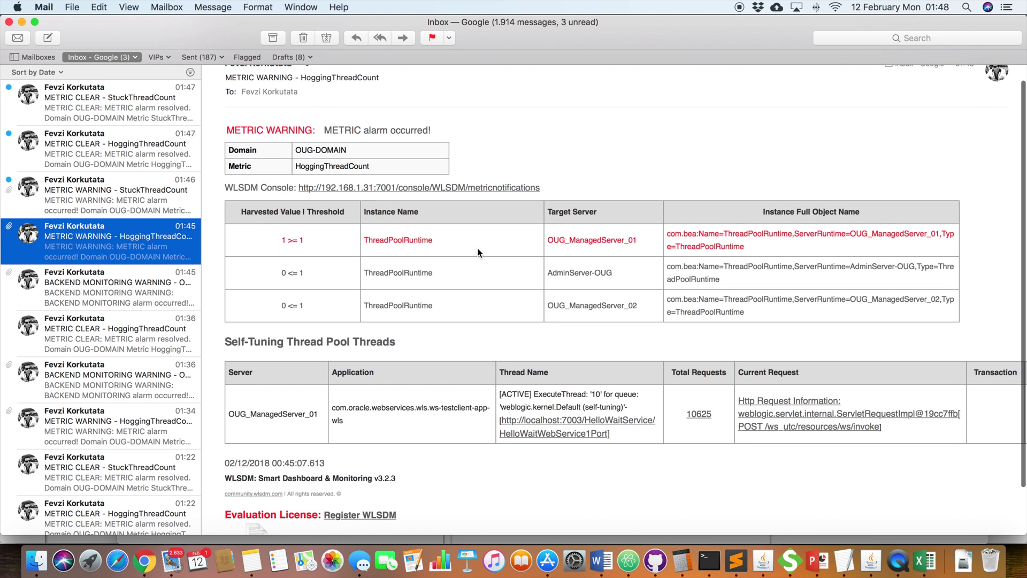
{"action": "scroll", "coordinate": [477, 248], "scroll_direction": "up", "scroll_amount": 1}
{"action": "double_click", "coordinate": [341, 185]}
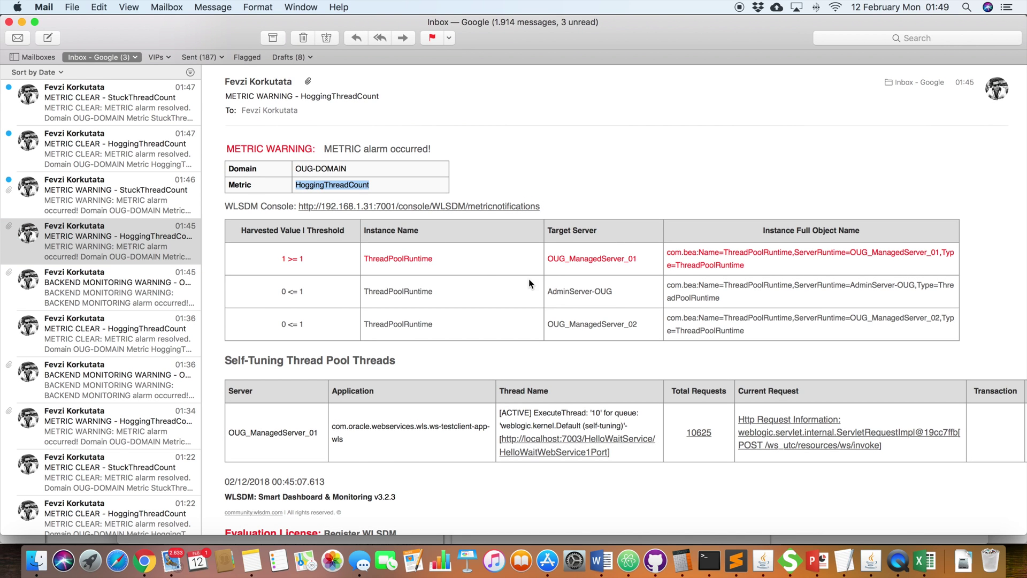
{"action": "left_click", "coordinate": [374, 447]}
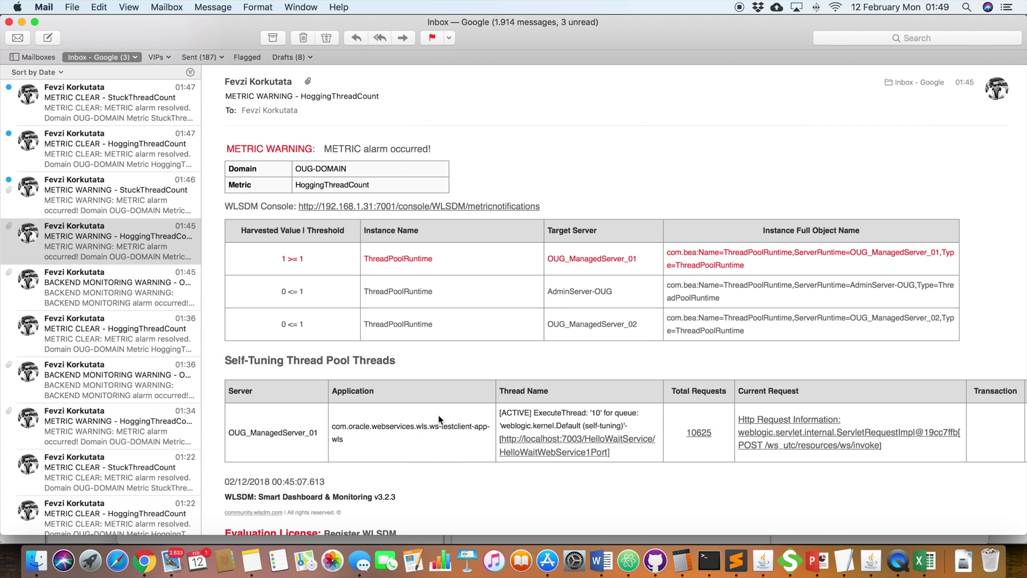
{"action": "triple_click", "coordinate": [337, 432]}
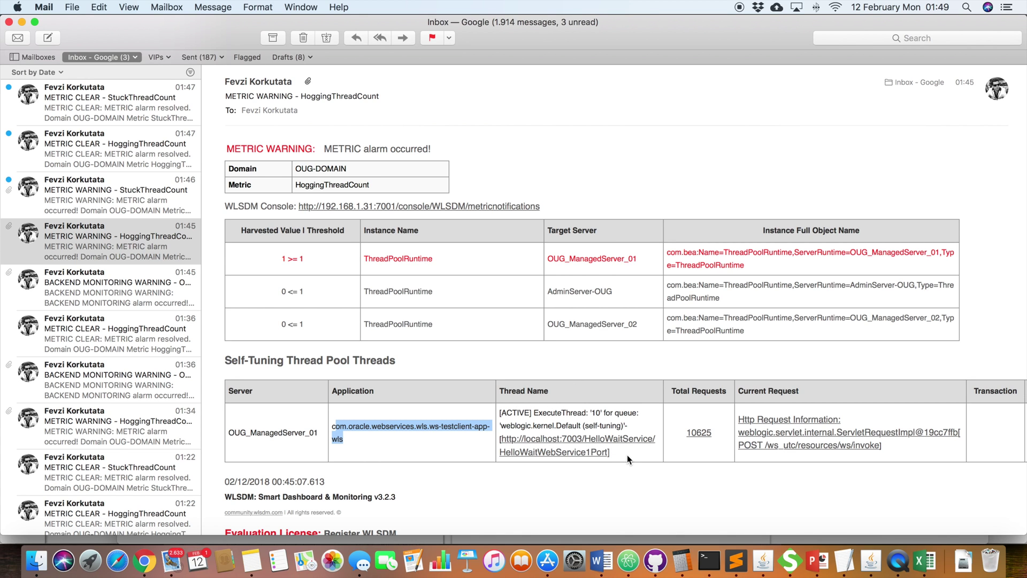
{"action": "scroll", "coordinate": [626, 455], "scroll_direction": "down", "scroll_amount": 3}
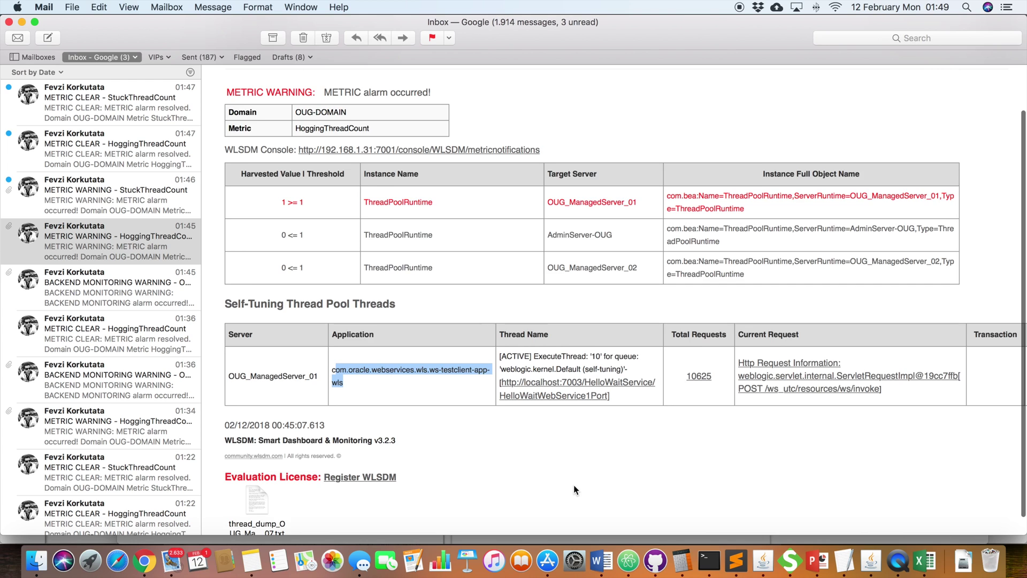
{"action": "left_click", "coordinate": [265, 480]}
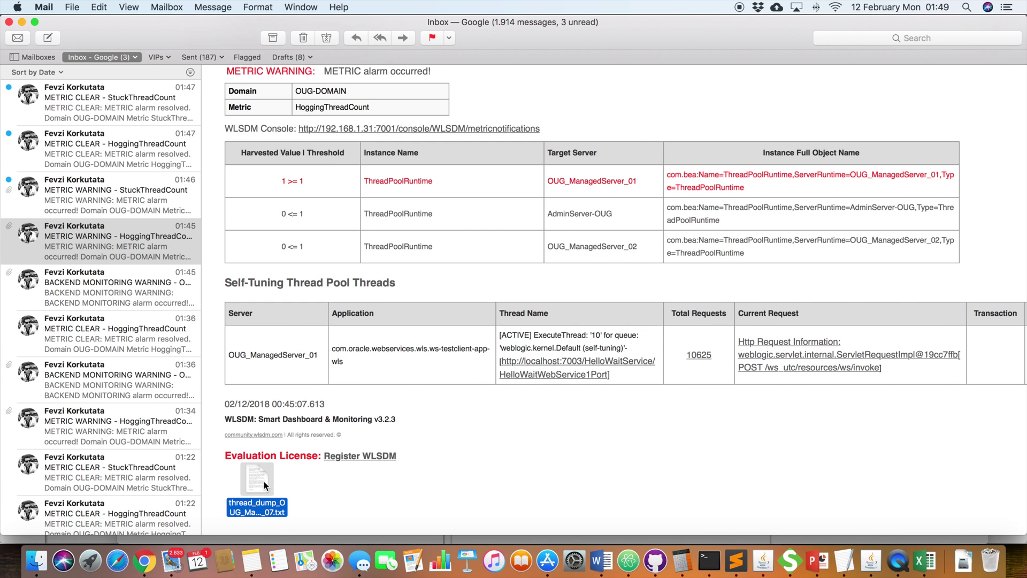
{"action": "scroll", "coordinate": [264, 480], "scroll_direction": "up", "scroll_amount": 3}
{"action": "left_click", "coordinate": [107, 179]}
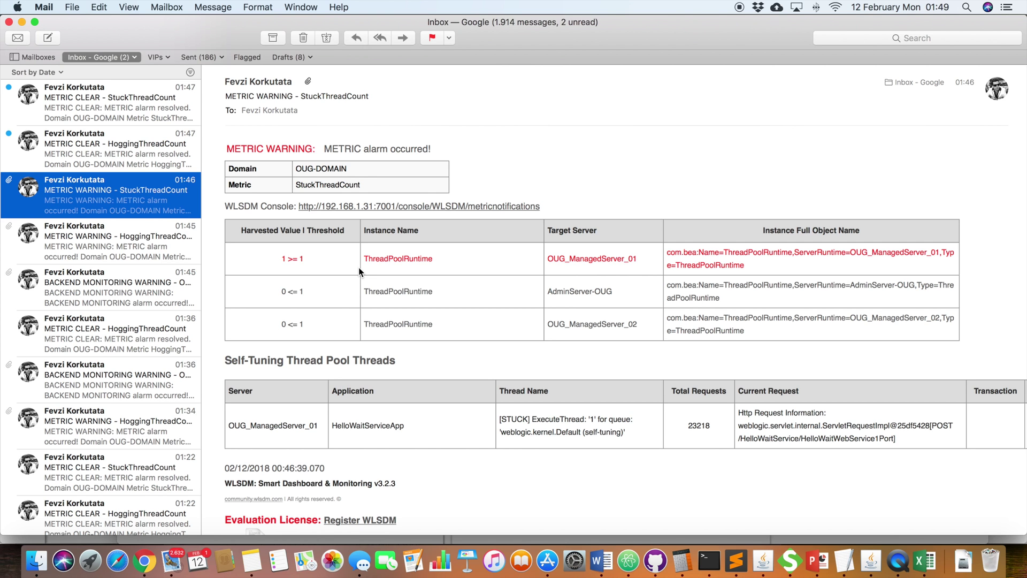
Step: Highlight the HelloWaitServiceApp application name in the StuckThreadCount warning e-mail
{"action": "scroll", "coordinate": [358, 268], "scroll_direction": "down", "scroll_amount": 2}
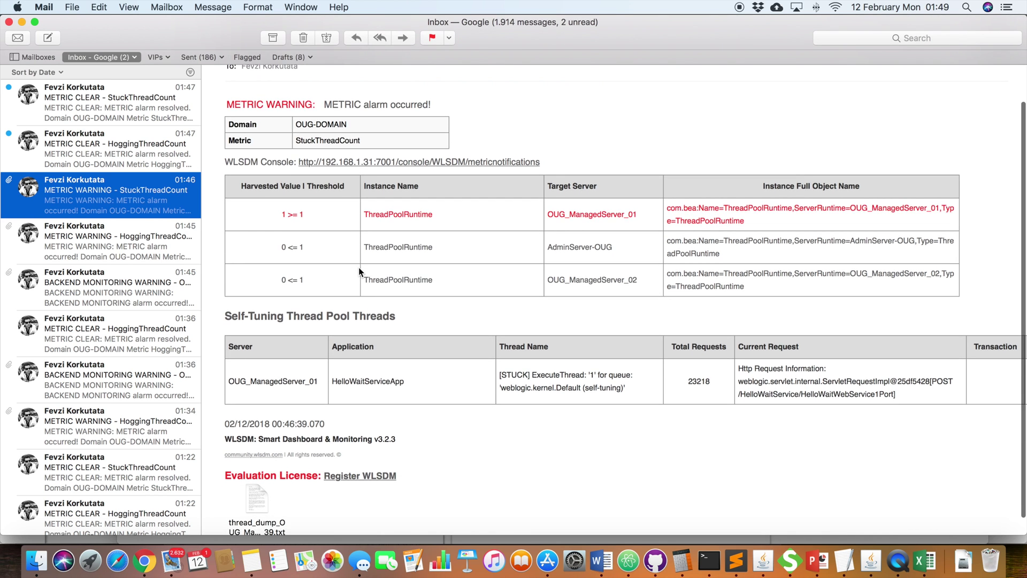
{"action": "scroll", "coordinate": [358, 267], "scroll_direction": "up", "scroll_amount": 1}
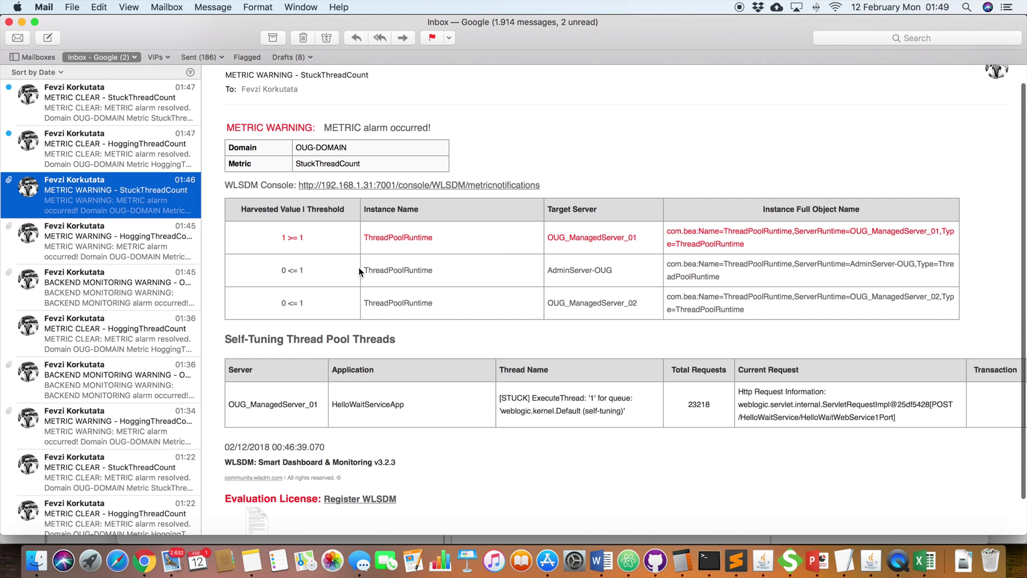
{"action": "double_click", "coordinate": [378, 404]}
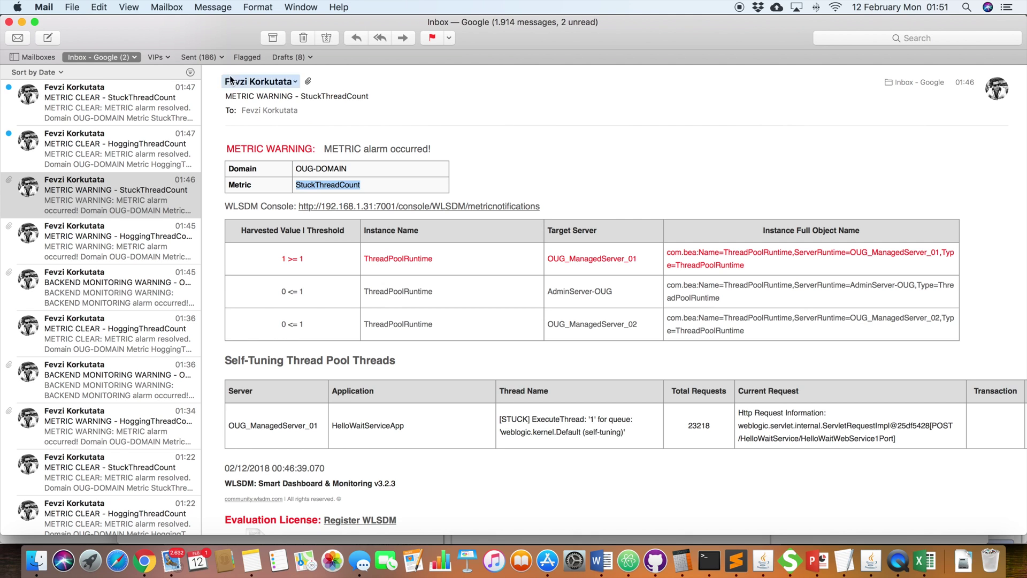
Step: Read the 01:47 HoggingThreadCount and StuckThreadCount clear e-mails, then return to Chrome
{"action": "left_click", "coordinate": [136, 146]}
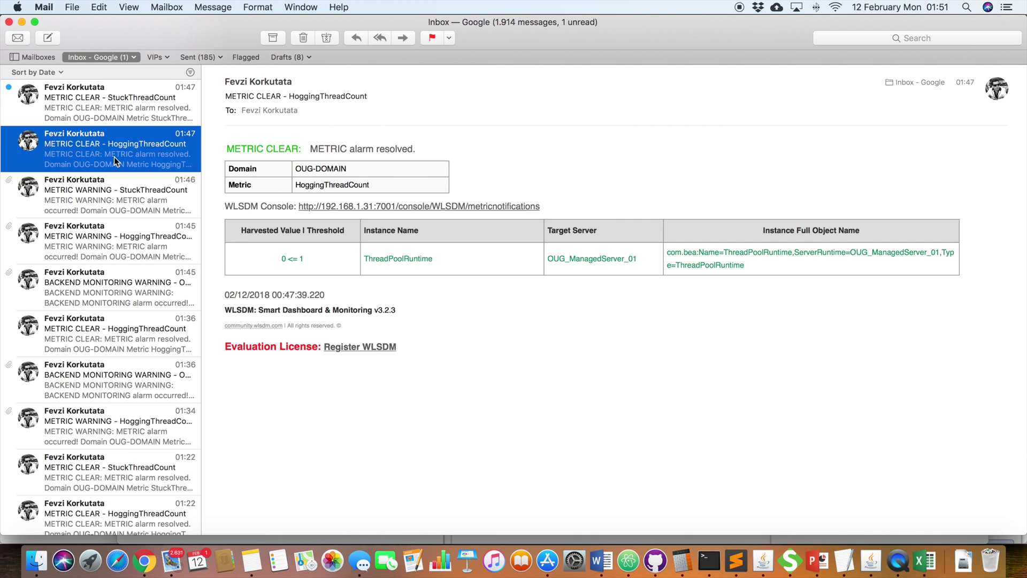
{"action": "left_click", "coordinate": [132, 114]}
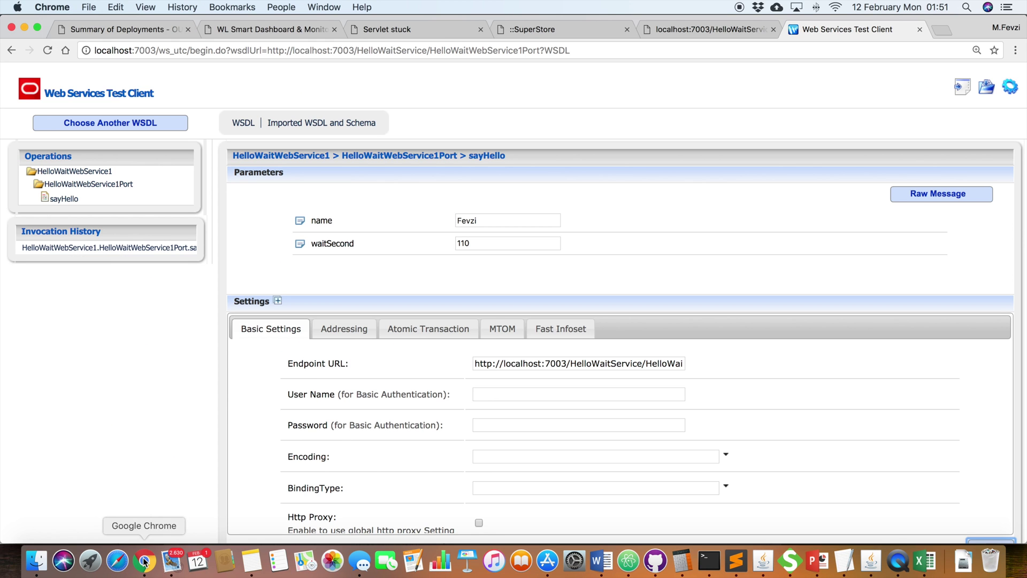
{"action": "left_click", "coordinate": [144, 560]}
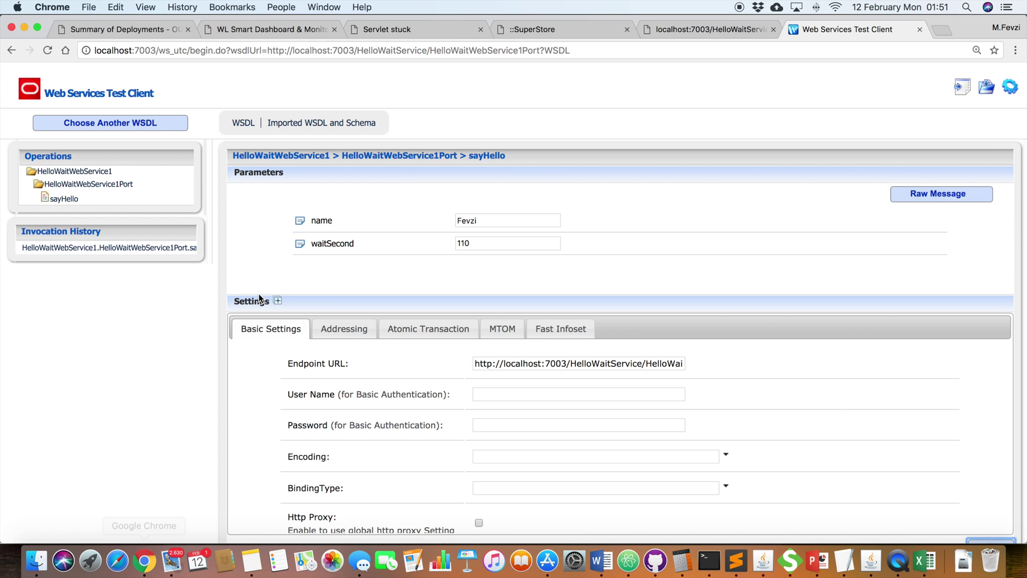
Step: Back on the WL Smart Dashboard tab, open Profiling Dumps listing OUG_ManagedServer_01 thread dumps
{"action": "left_click", "coordinate": [250, 29]}
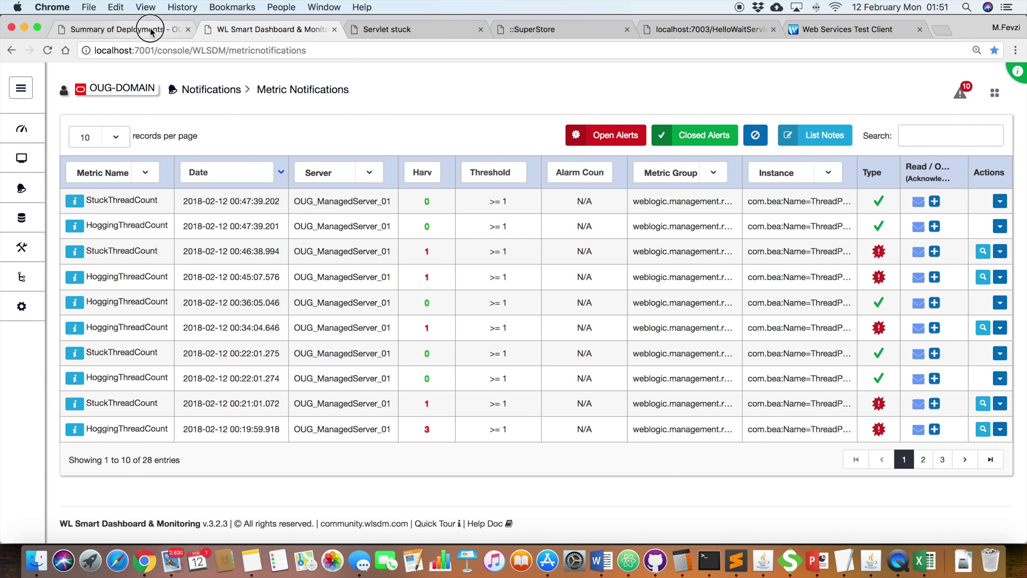
{"action": "left_click", "coordinate": [150, 31]}
{"action": "left_click", "coordinate": [319, 29]}
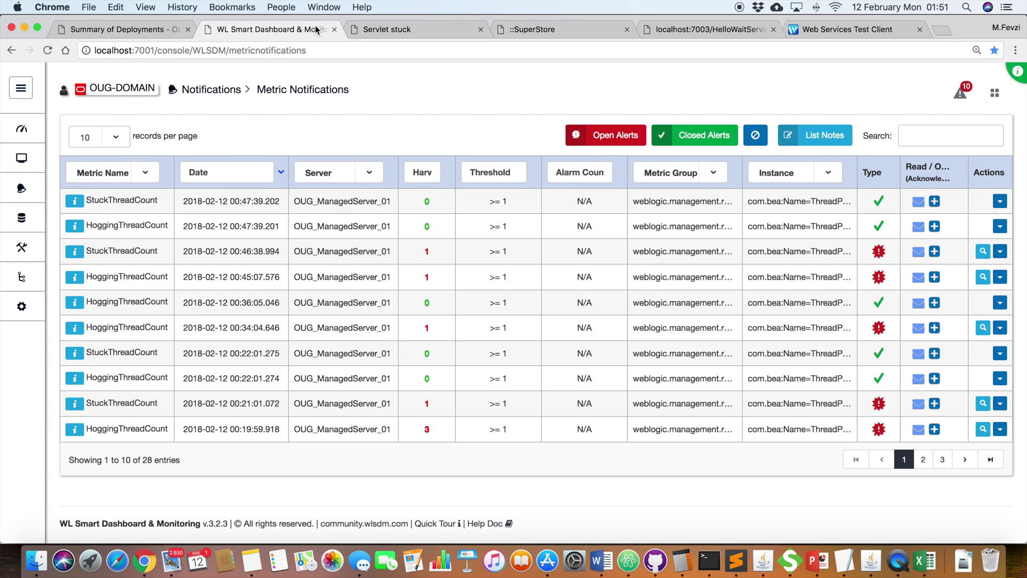
{"action": "mouse_move", "coordinate": [34, 182]}
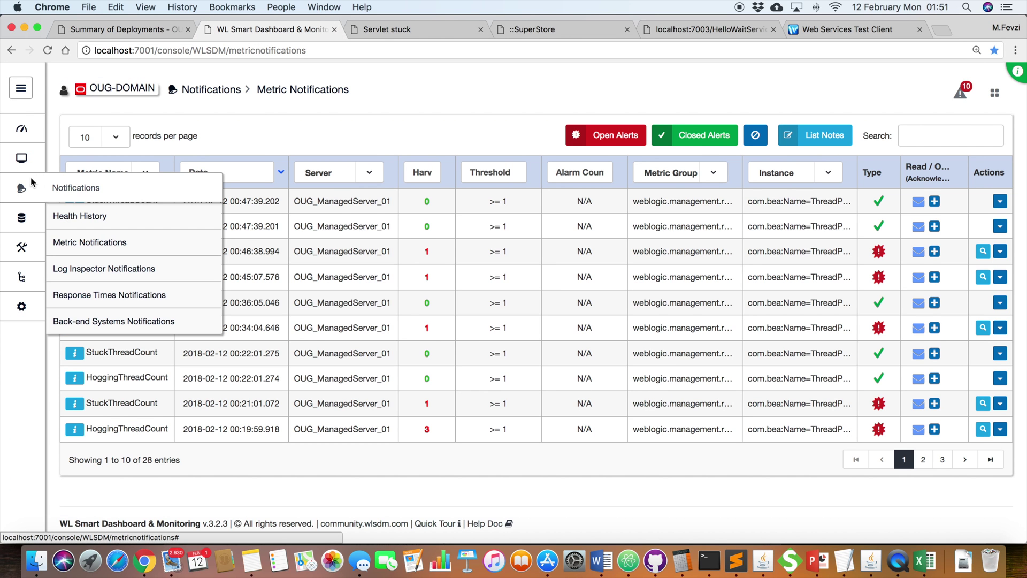
{"action": "mouse_move", "coordinate": [32, 164]}
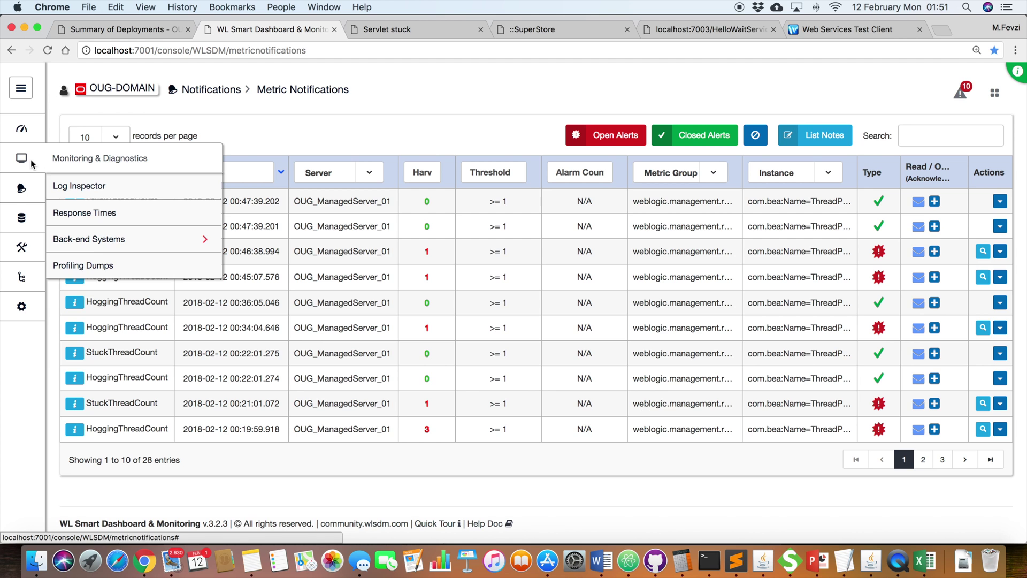
{"action": "left_click", "coordinate": [83, 266]}
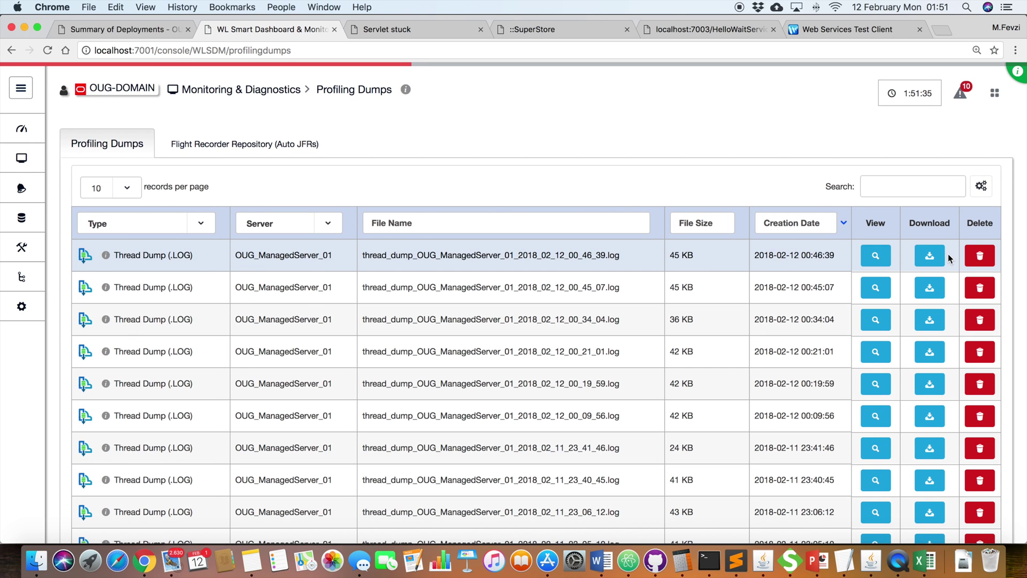
Step: View the 00_46_39 thread dump, copy HelloWaitService, and analyze the dump in the Thread Dump Analyzer
{"action": "left_click", "coordinate": [875, 265]}
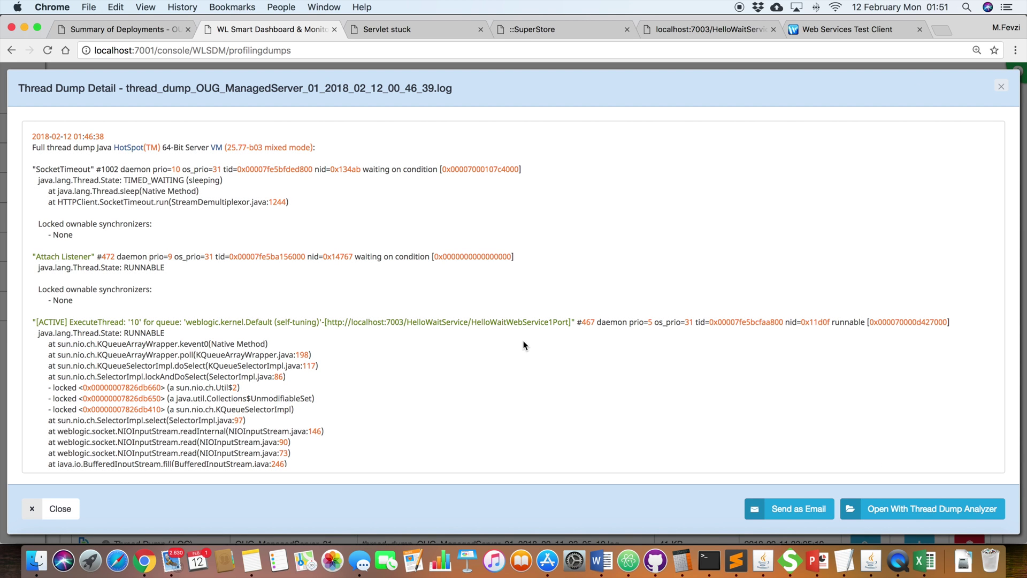
{"action": "double_click", "coordinate": [453, 322]}
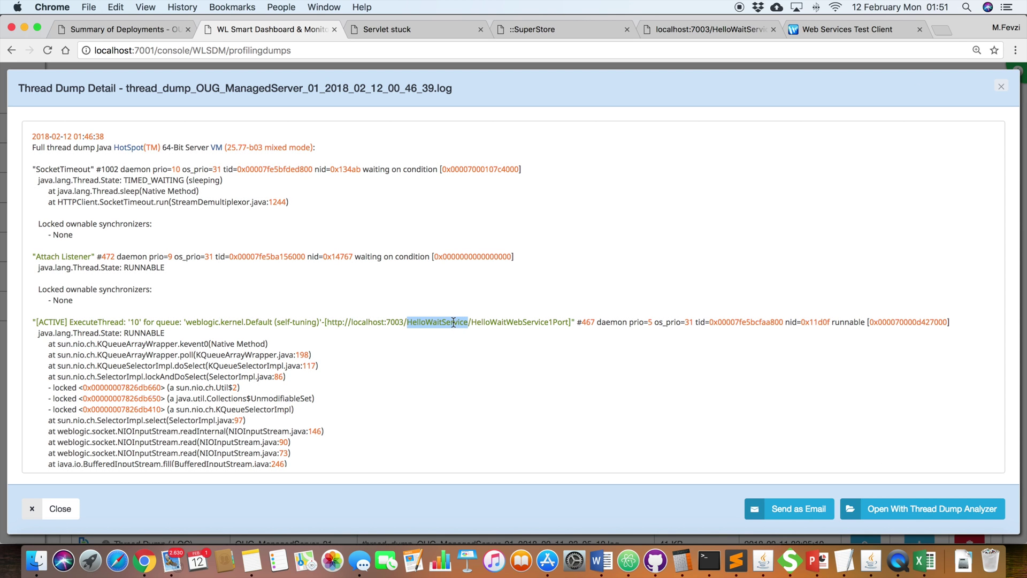
{"action": "key", "text": "super+c"}
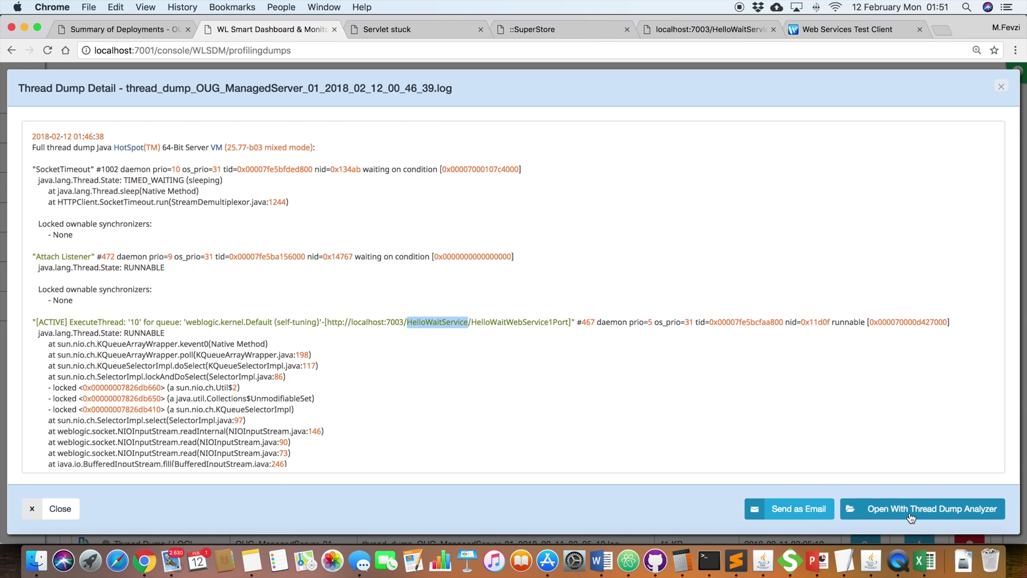
{"action": "left_click", "coordinate": [910, 510]}
{"action": "left_click", "coordinate": [913, 222]}
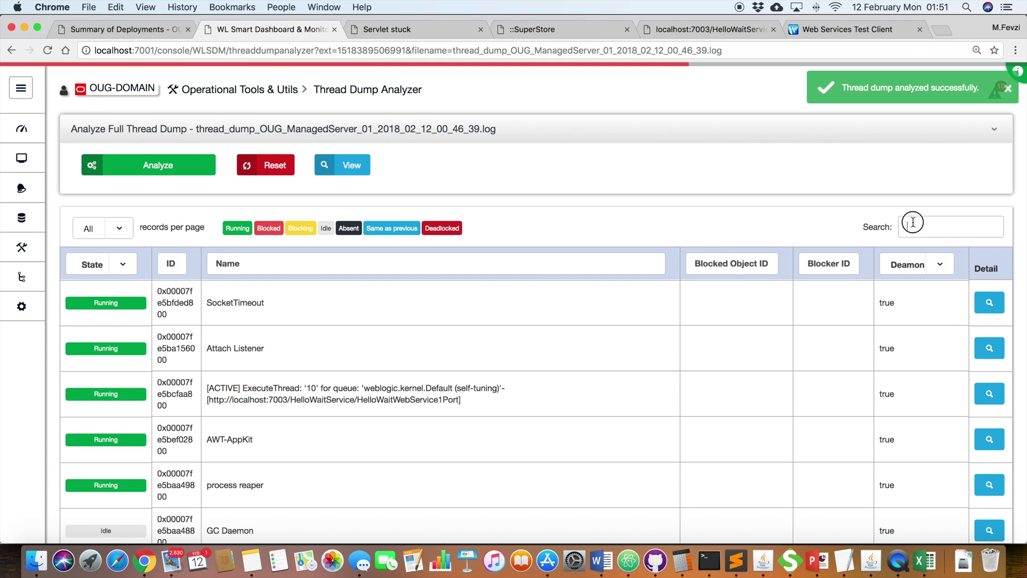
Step: Filter analyzed threads to HelloWaitService and inspect the ACTIVE thread's stack details
{"action": "key", "text": "super+v"}
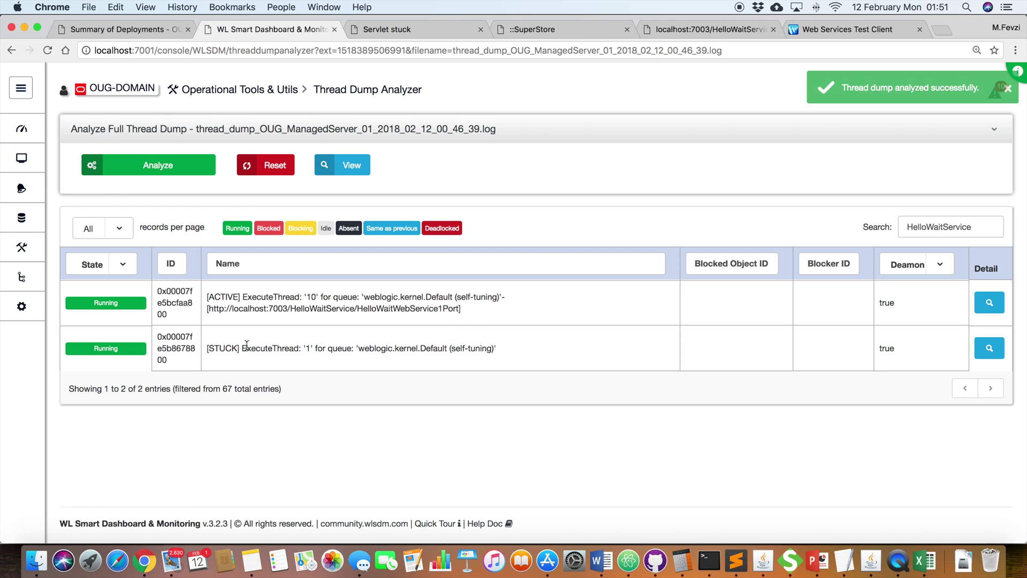
{"action": "double_click", "coordinate": [224, 348]}
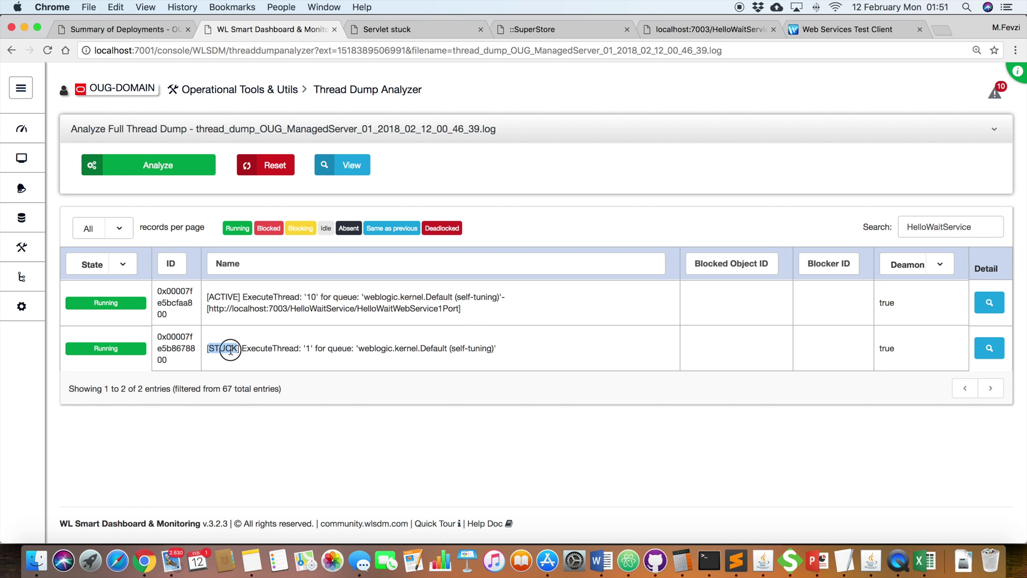
{"action": "double_click", "coordinate": [223, 297]}
{"action": "left_click", "coordinate": [988, 301]}
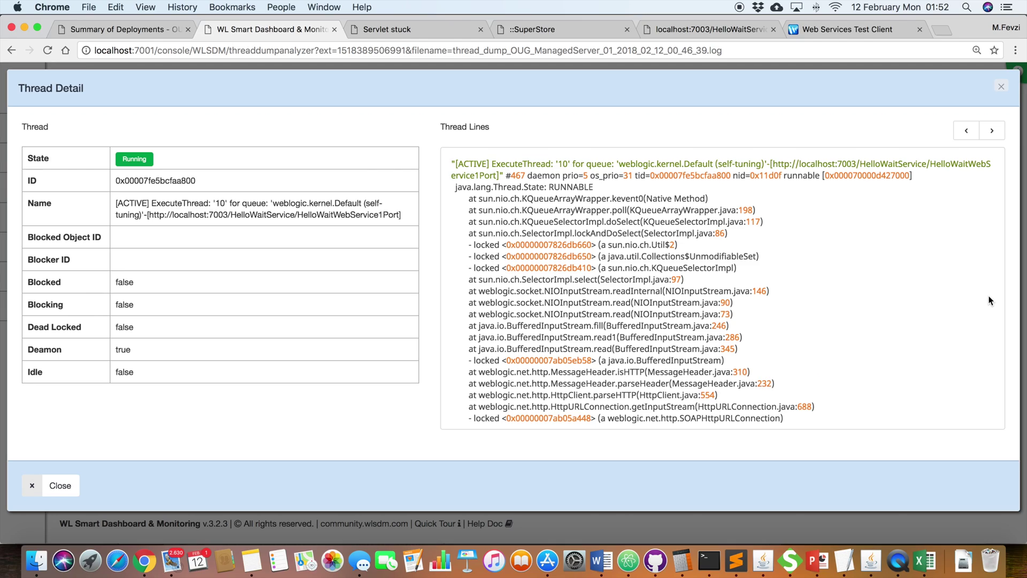
{"action": "scroll", "coordinate": [836, 281], "scroll_direction": "down", "scroll_amount": 5}
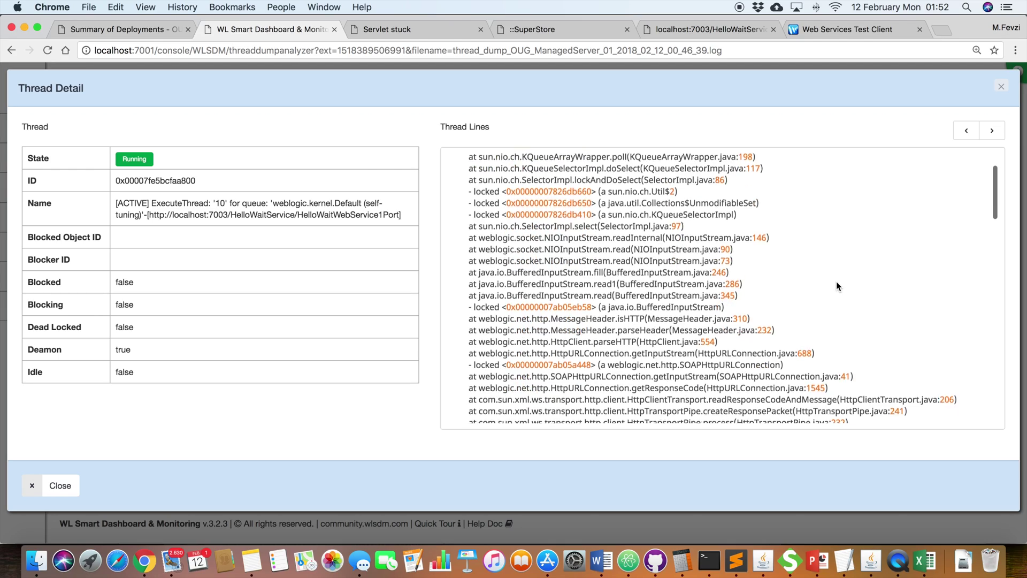
{"action": "scroll", "coordinate": [836, 282], "scroll_direction": "down", "scroll_amount": 5}
{"action": "scroll", "coordinate": [836, 282], "scroll_direction": "up", "scroll_amount": 10}
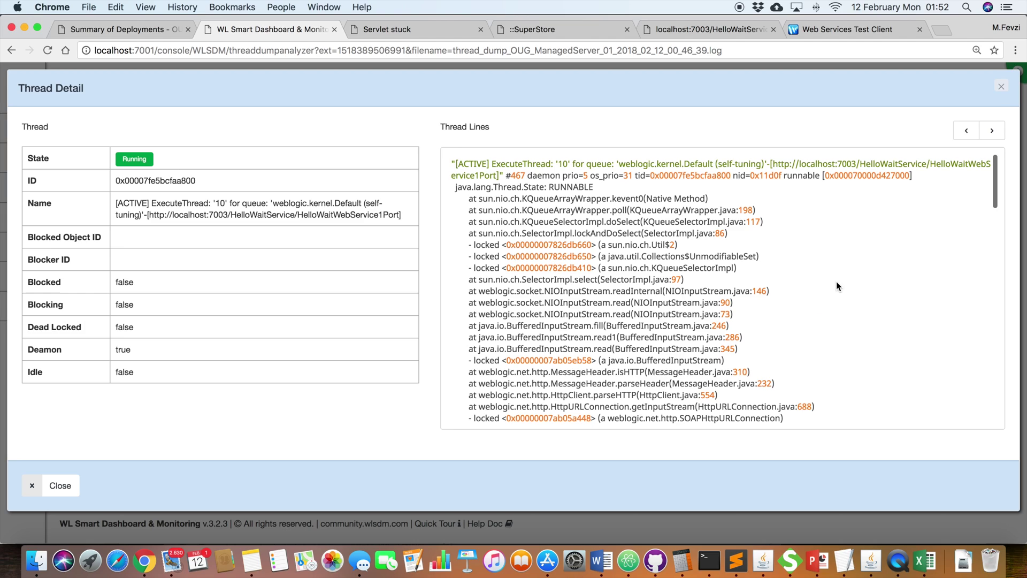
{"action": "left_click", "coordinate": [1000, 86]}
Step: Inspect the STUCK thread's stack details, then open the Servers smart dashboard
{"action": "left_click", "coordinate": [979, 349]}
{"action": "scroll", "coordinate": [630, 259], "scroll_direction": "down", "scroll_amount": 5}
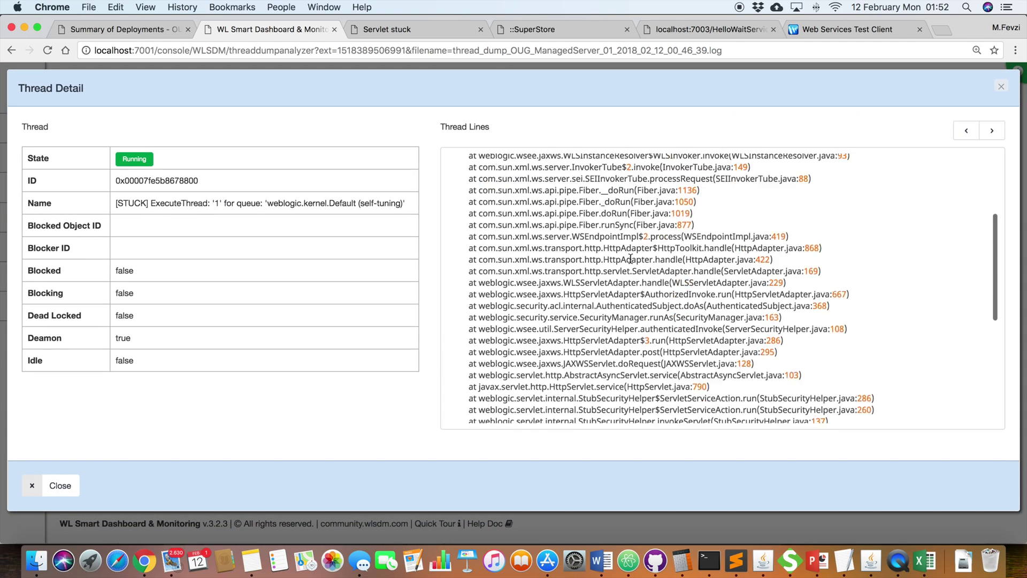
{"action": "scroll", "coordinate": [630, 259], "scroll_direction": "up", "scroll_amount": 5}
{"action": "left_click", "coordinate": [1002, 89]}
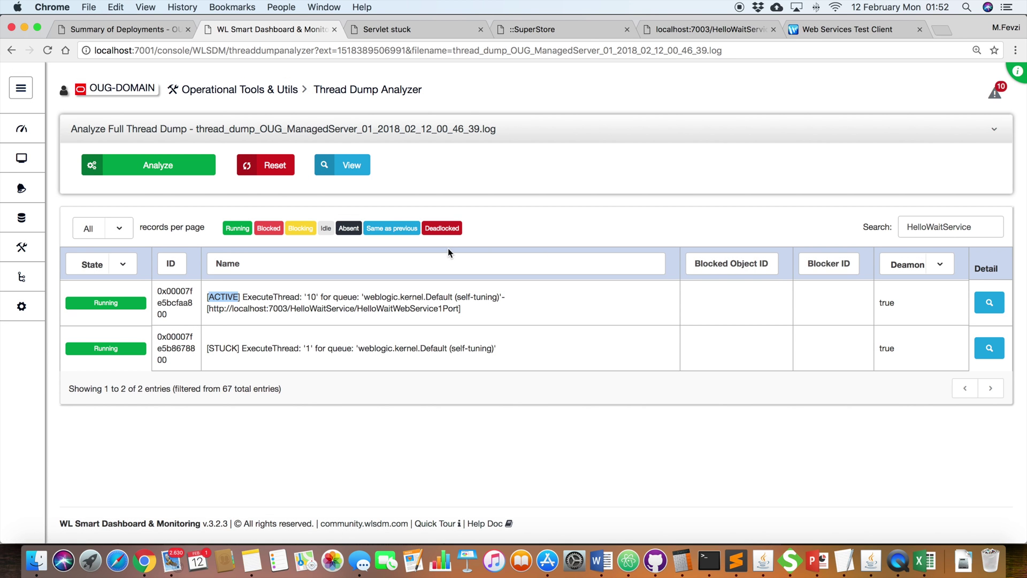
{"action": "mouse_move", "coordinate": [29, 137]}
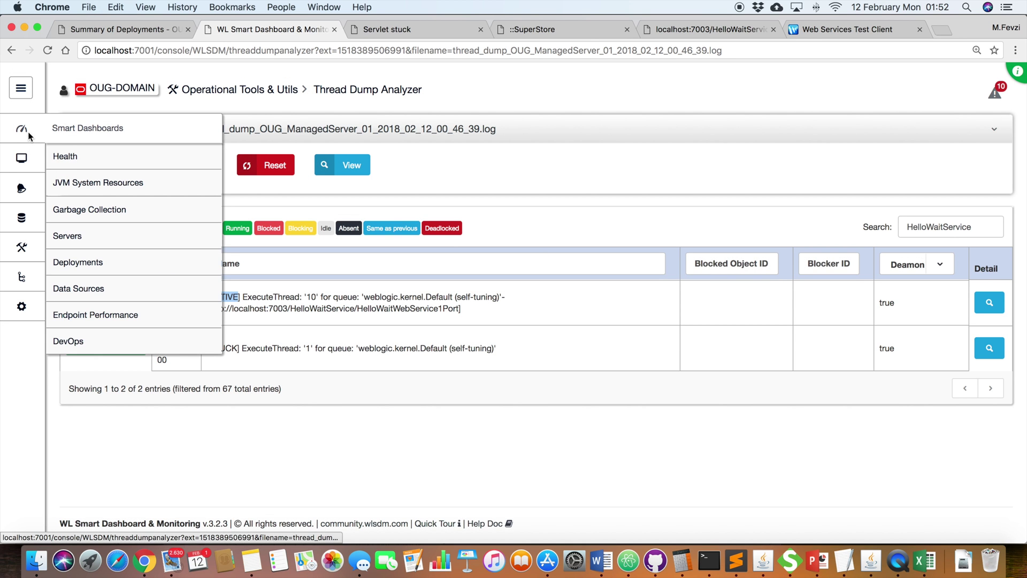
{"action": "left_click", "coordinate": [94, 234]}
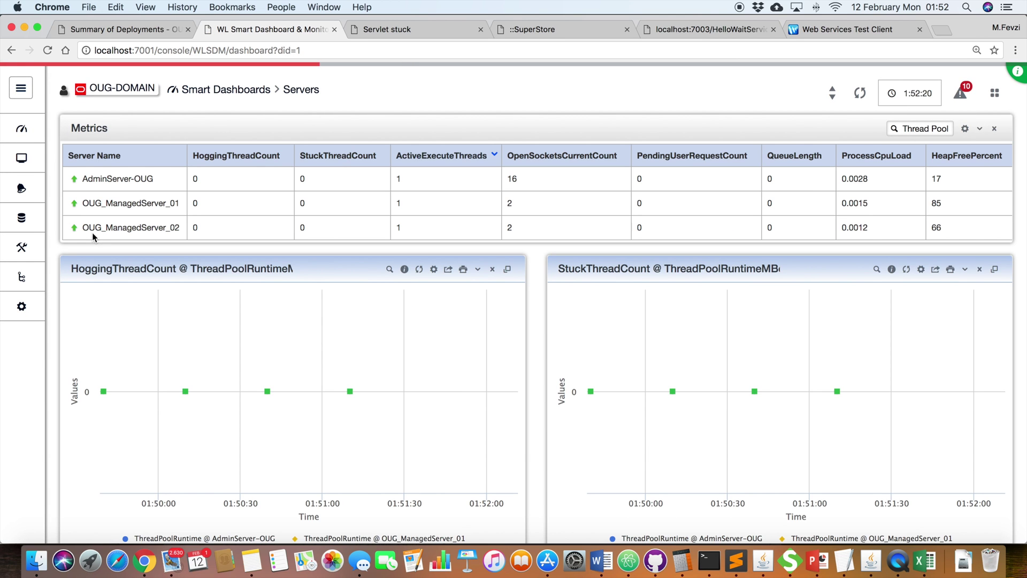